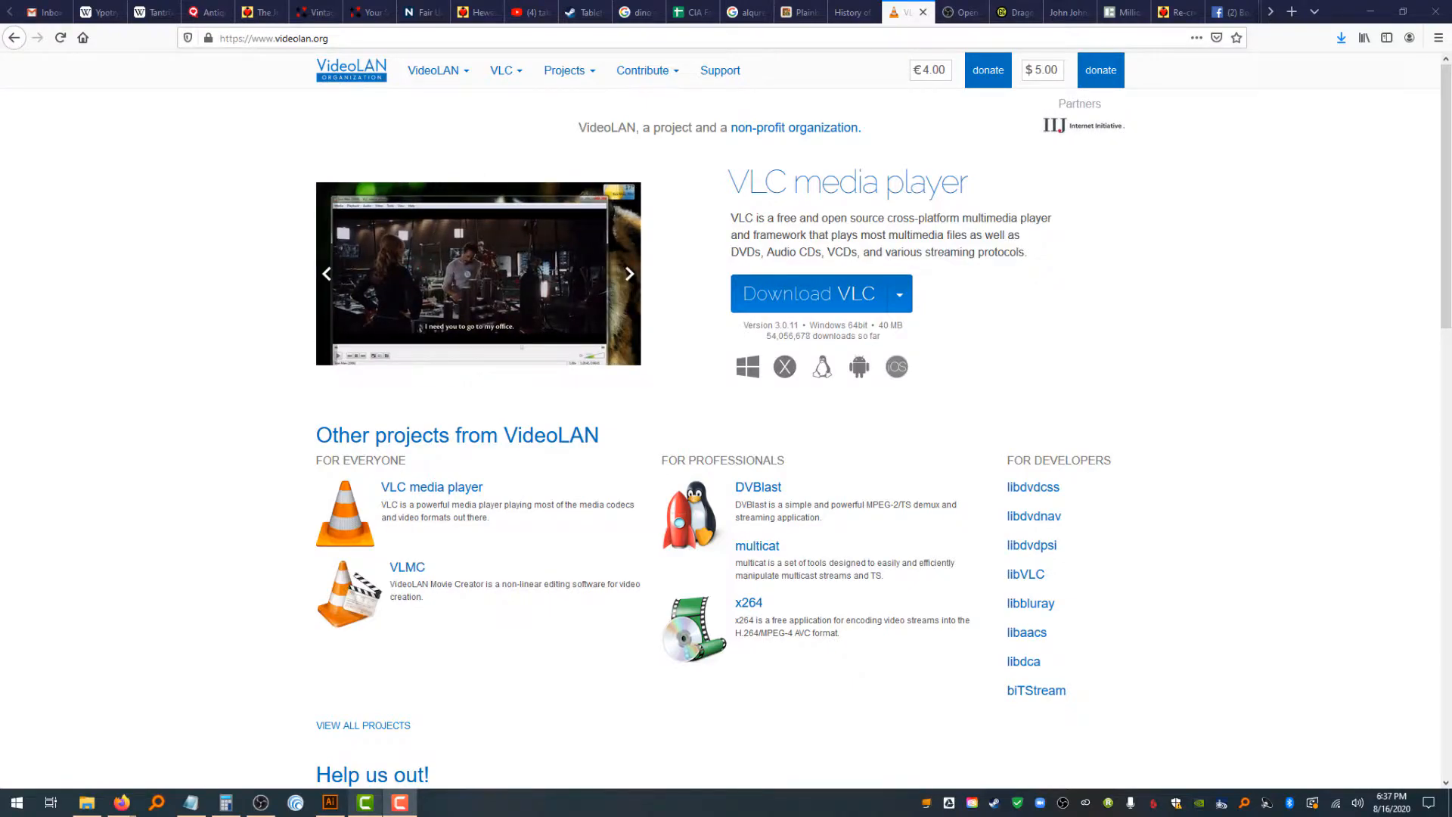
Switch to the OBS project site tab, launch OBS Studio and reposition its window on screen
click(961, 12)
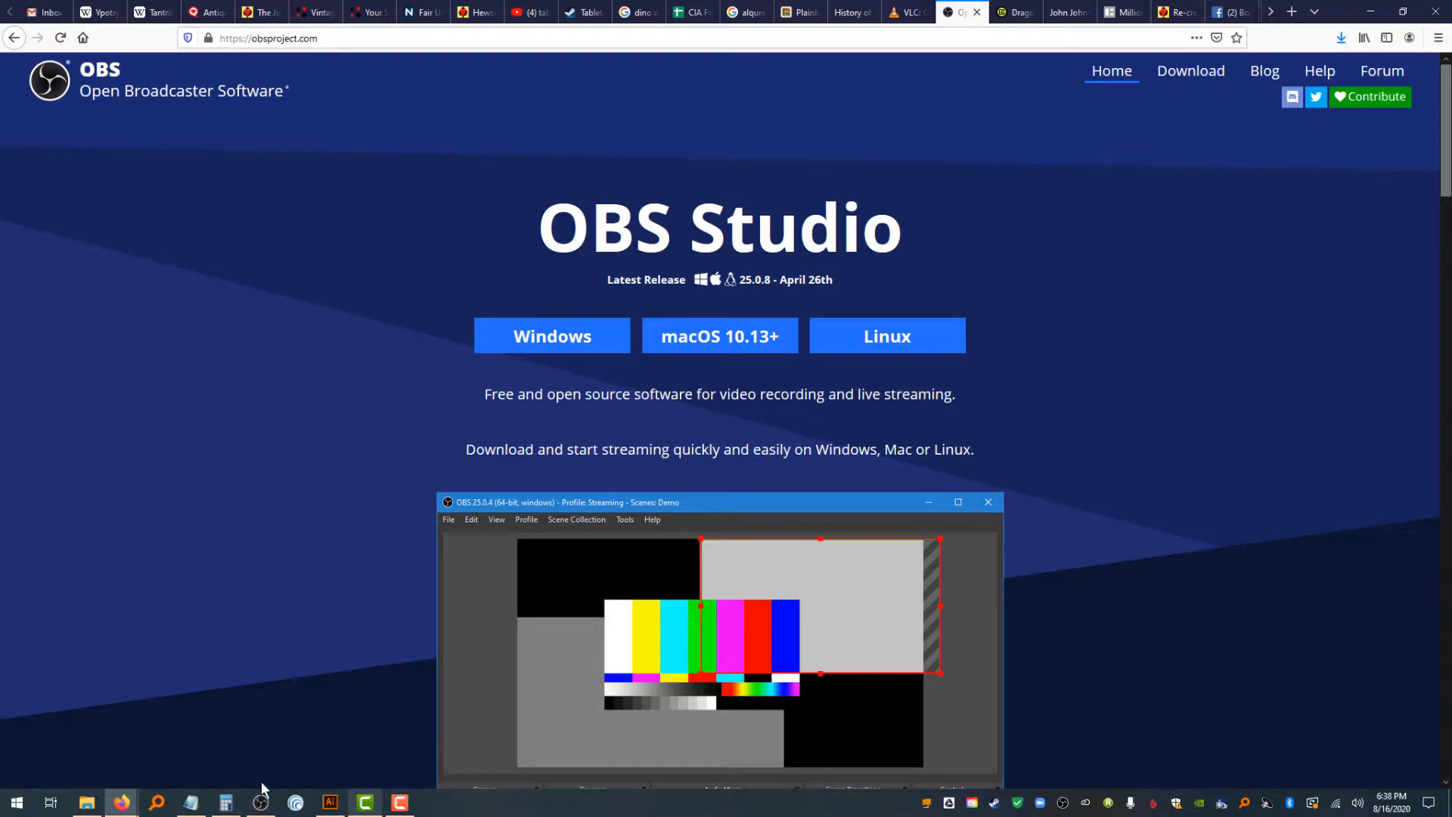
click(260, 802)
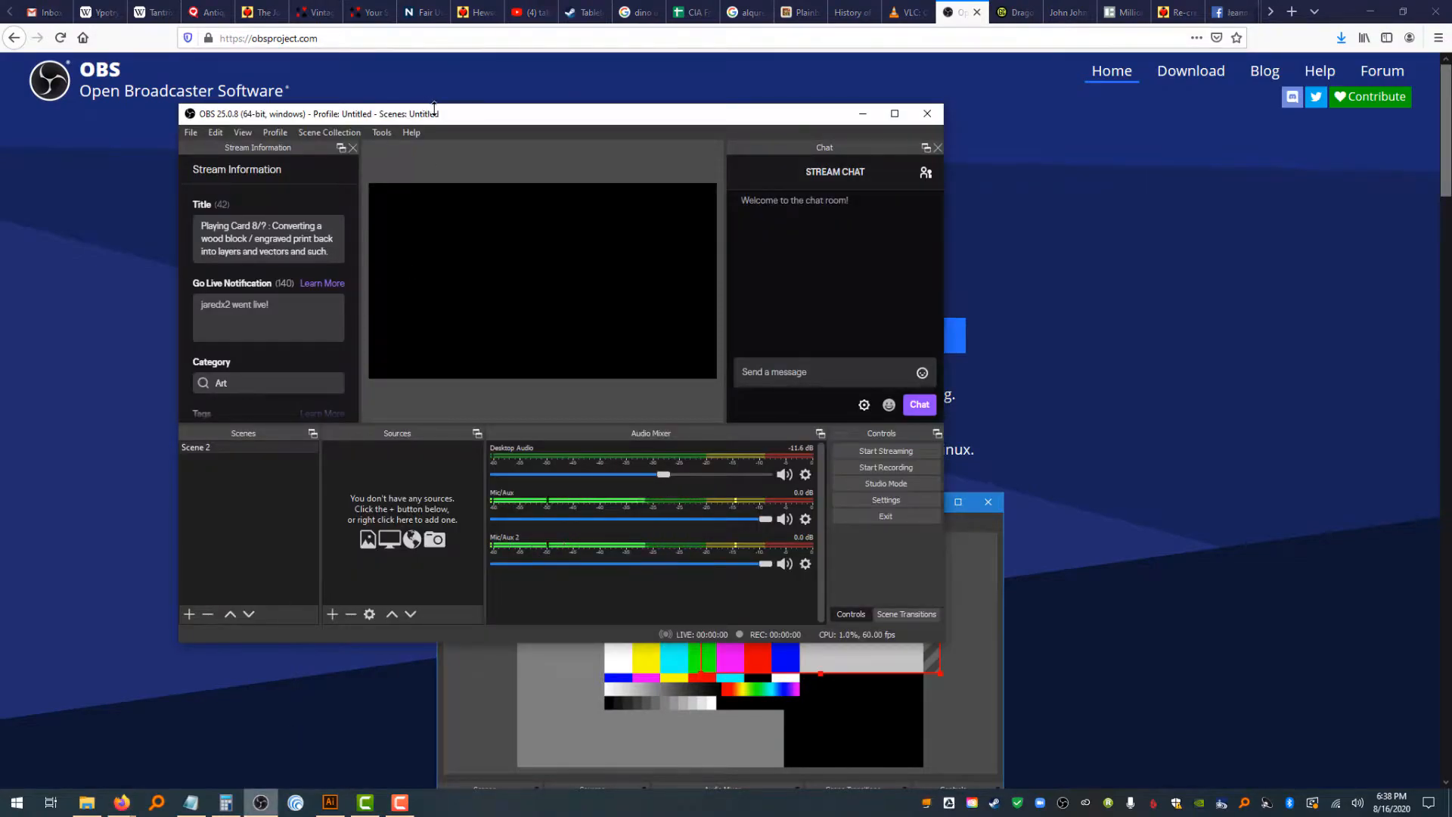
drag(437, 116, 541, 133)
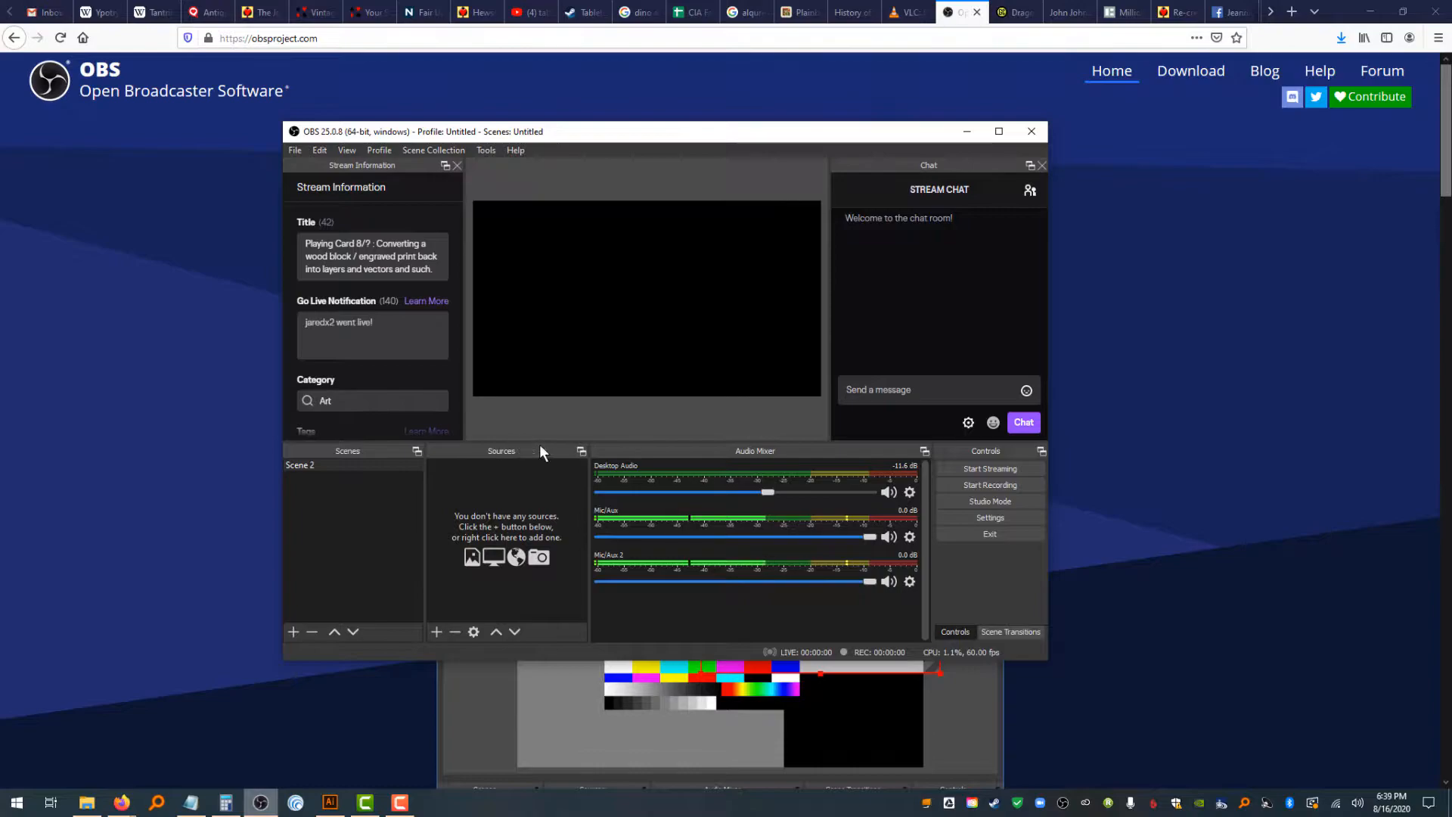
Add a new Display Capture source to the scene with its default settings
click(439, 633)
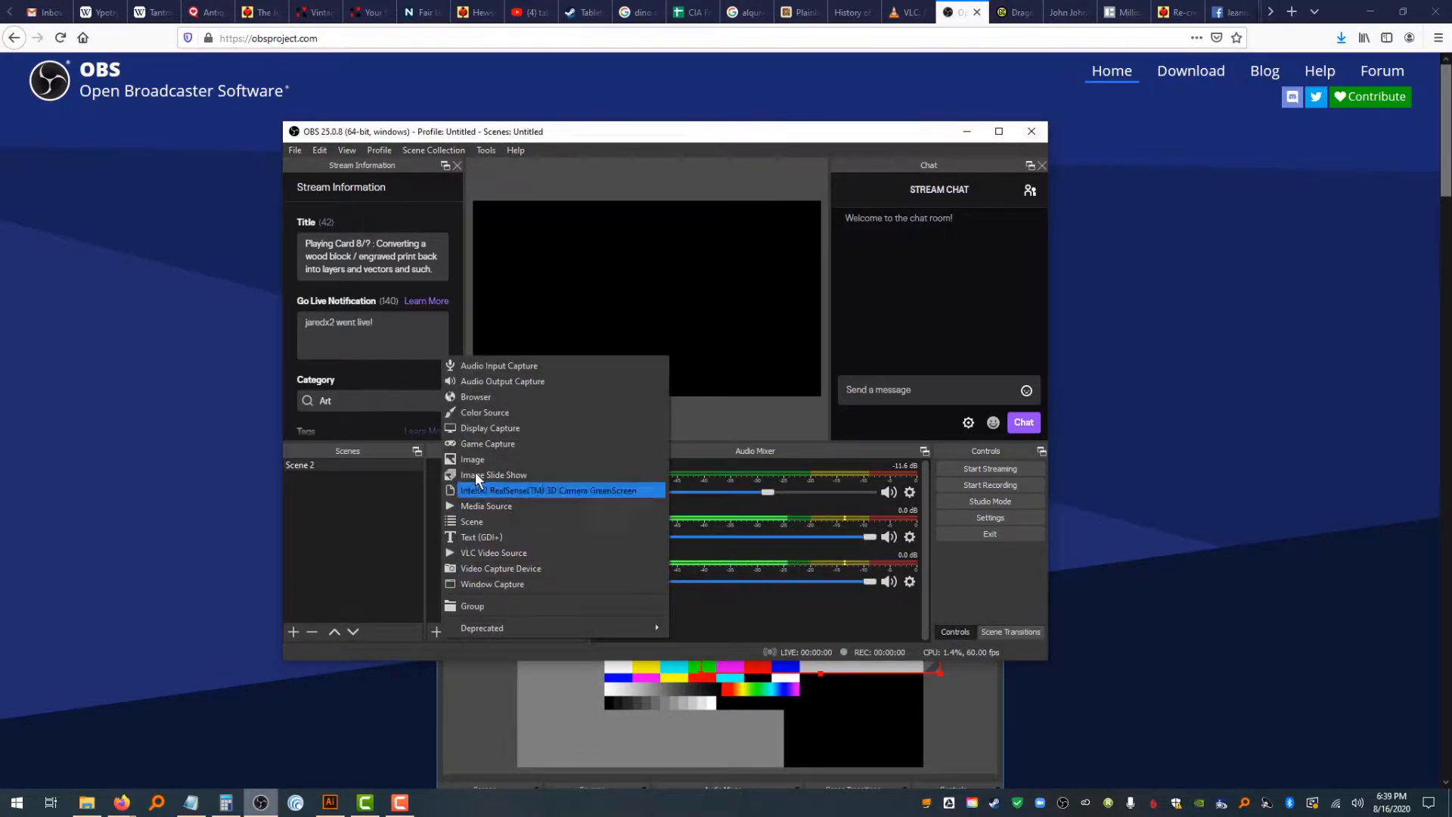
click(486, 428)
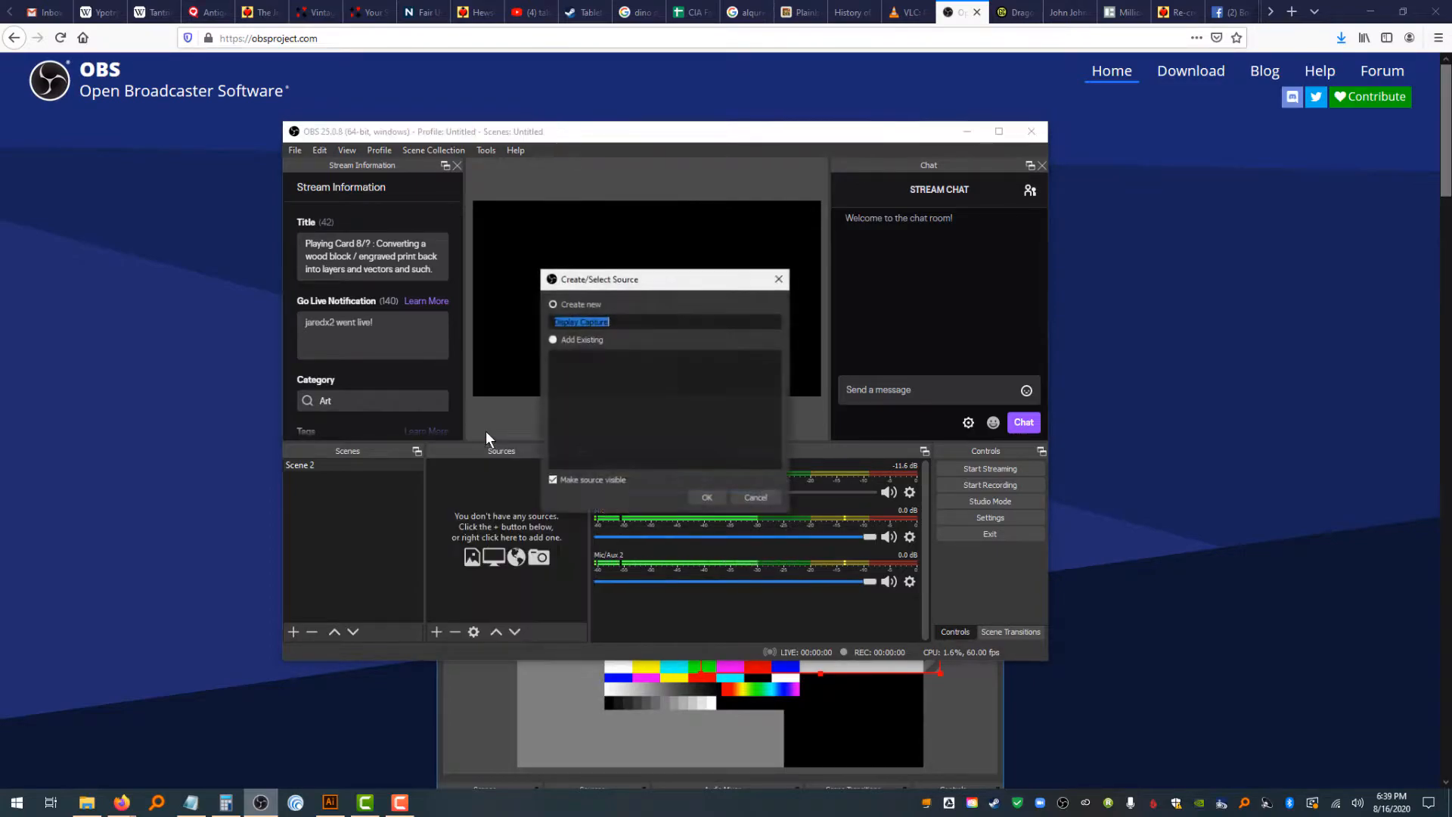
click(690, 497)
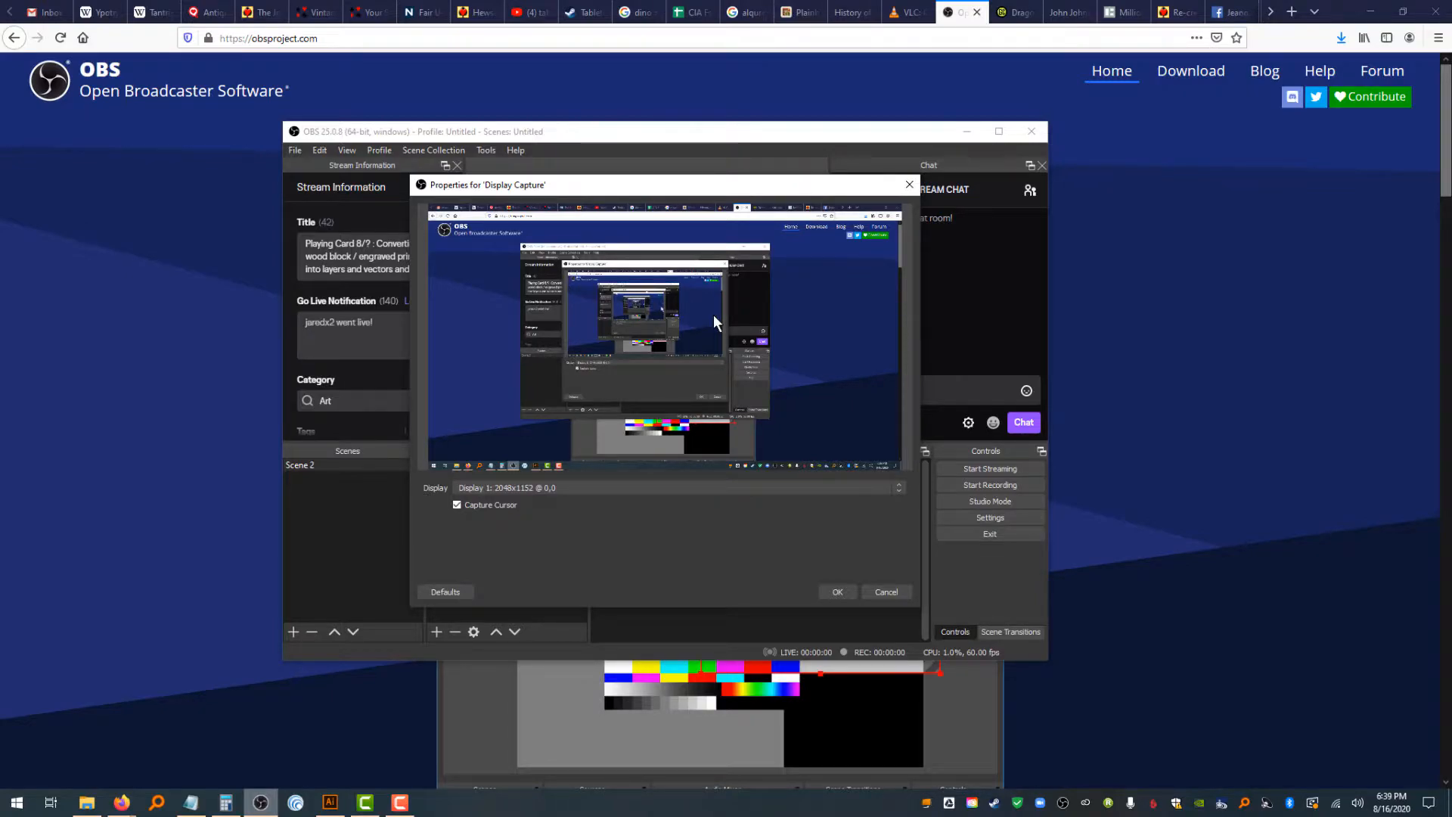
click(829, 596)
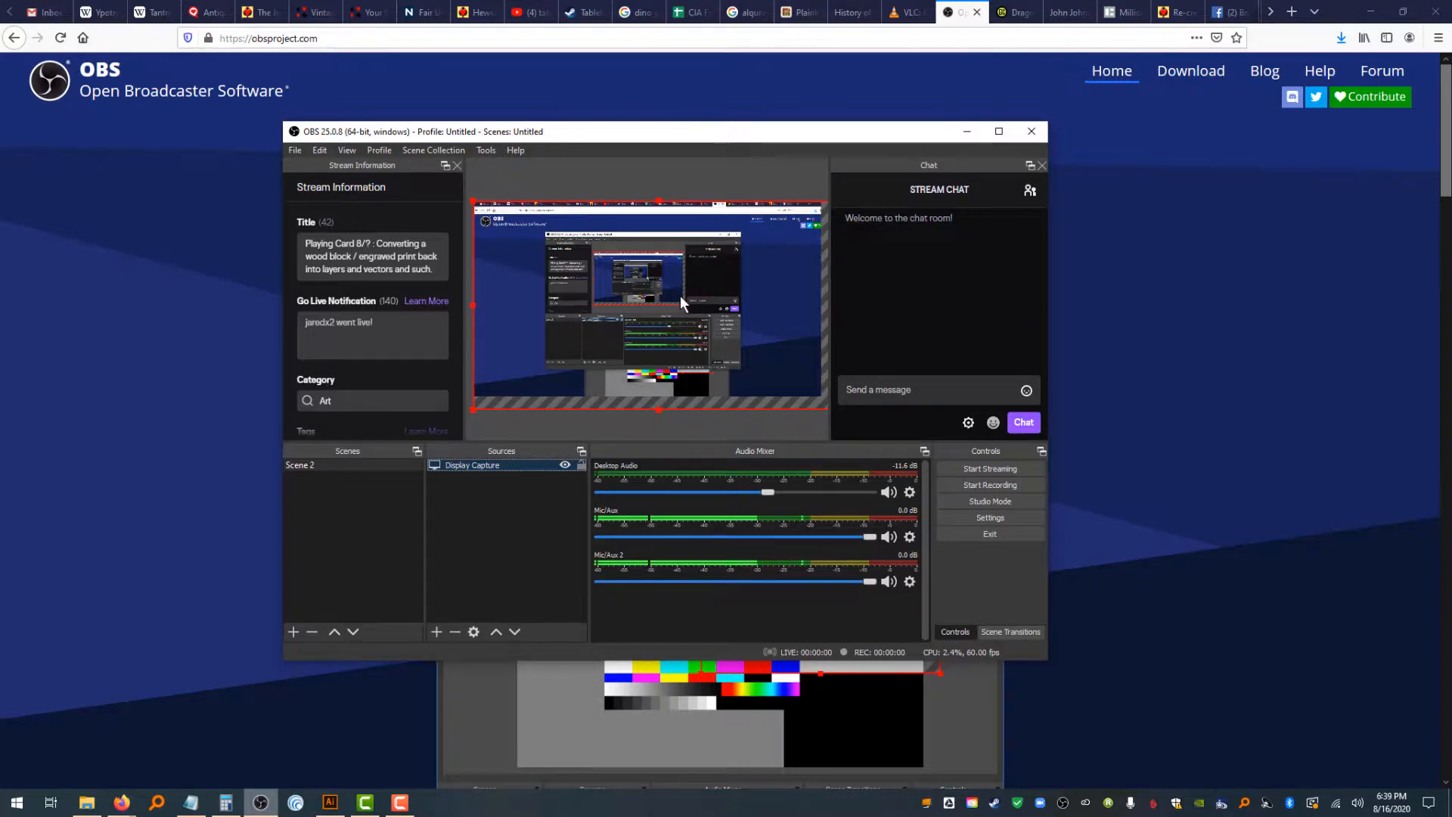
Resize the display capture so it fits the canvas
mouse_move(661, 315)
mouse_down()
mouse_move(654, 297)
mouse_move(611, 306)
mouse_move(700, 312)
mouse_move(668, 313)
mouse_up()
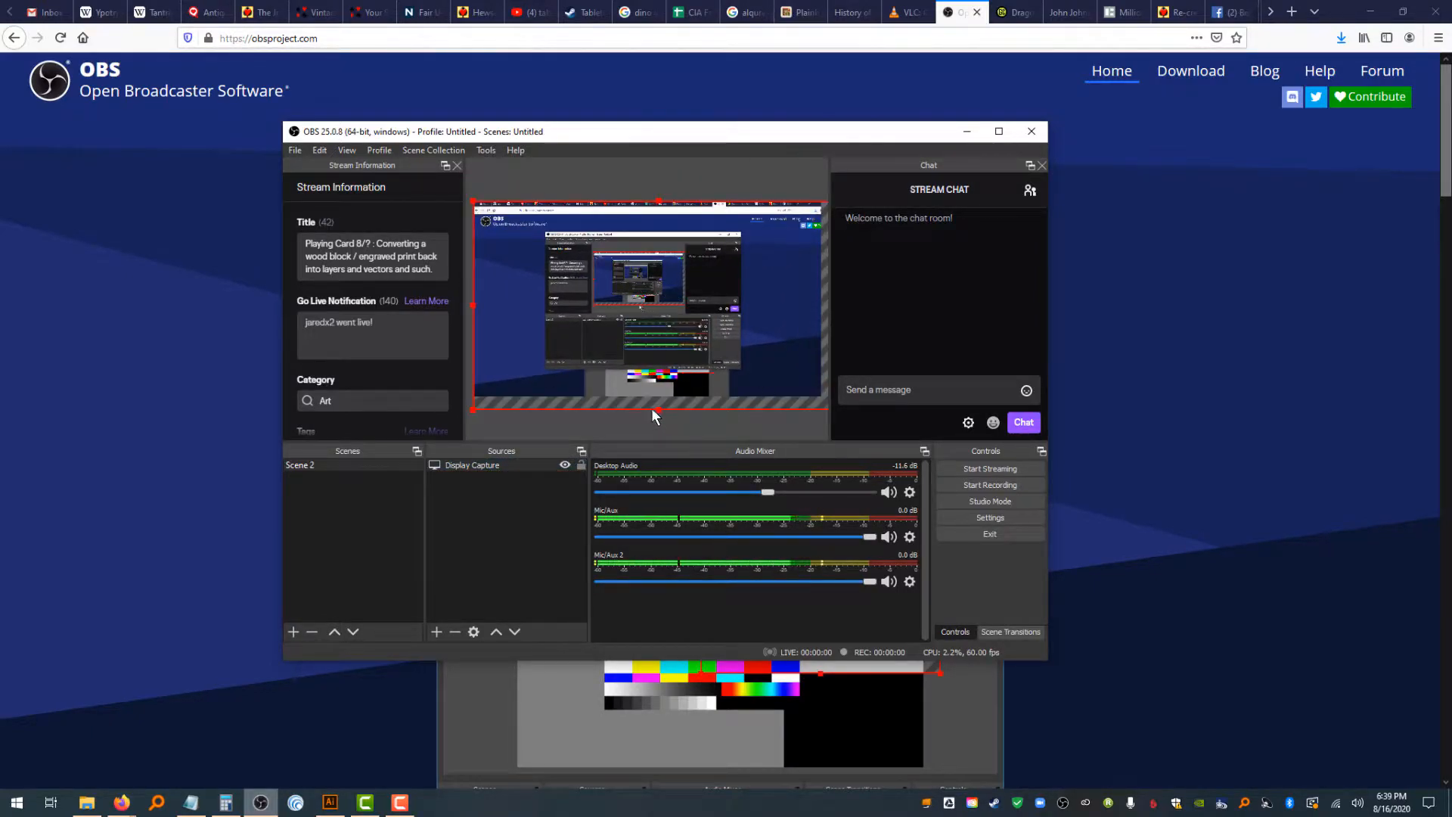
drag(660, 409, 661, 403)
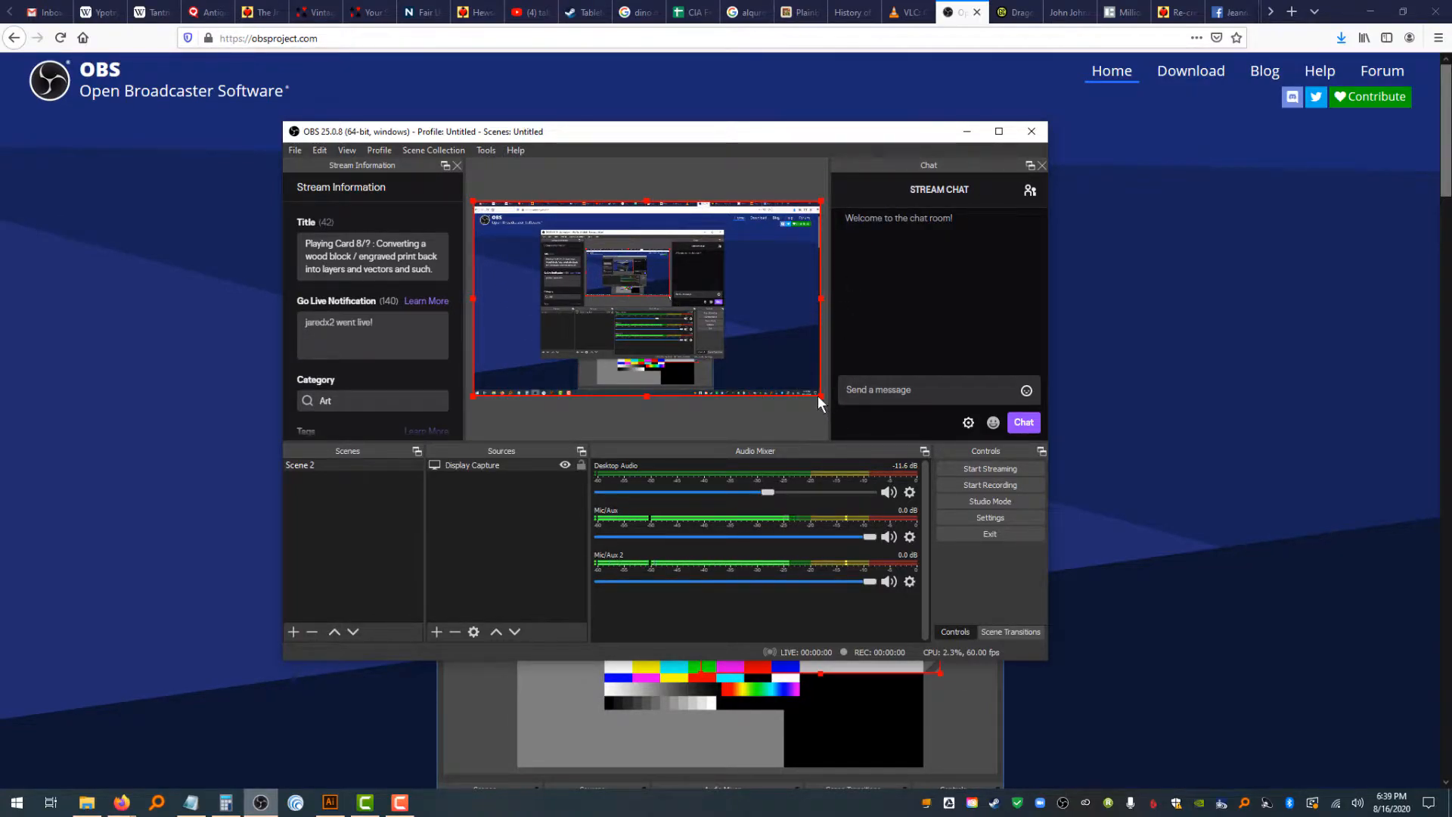
drag(823, 402, 827, 406)
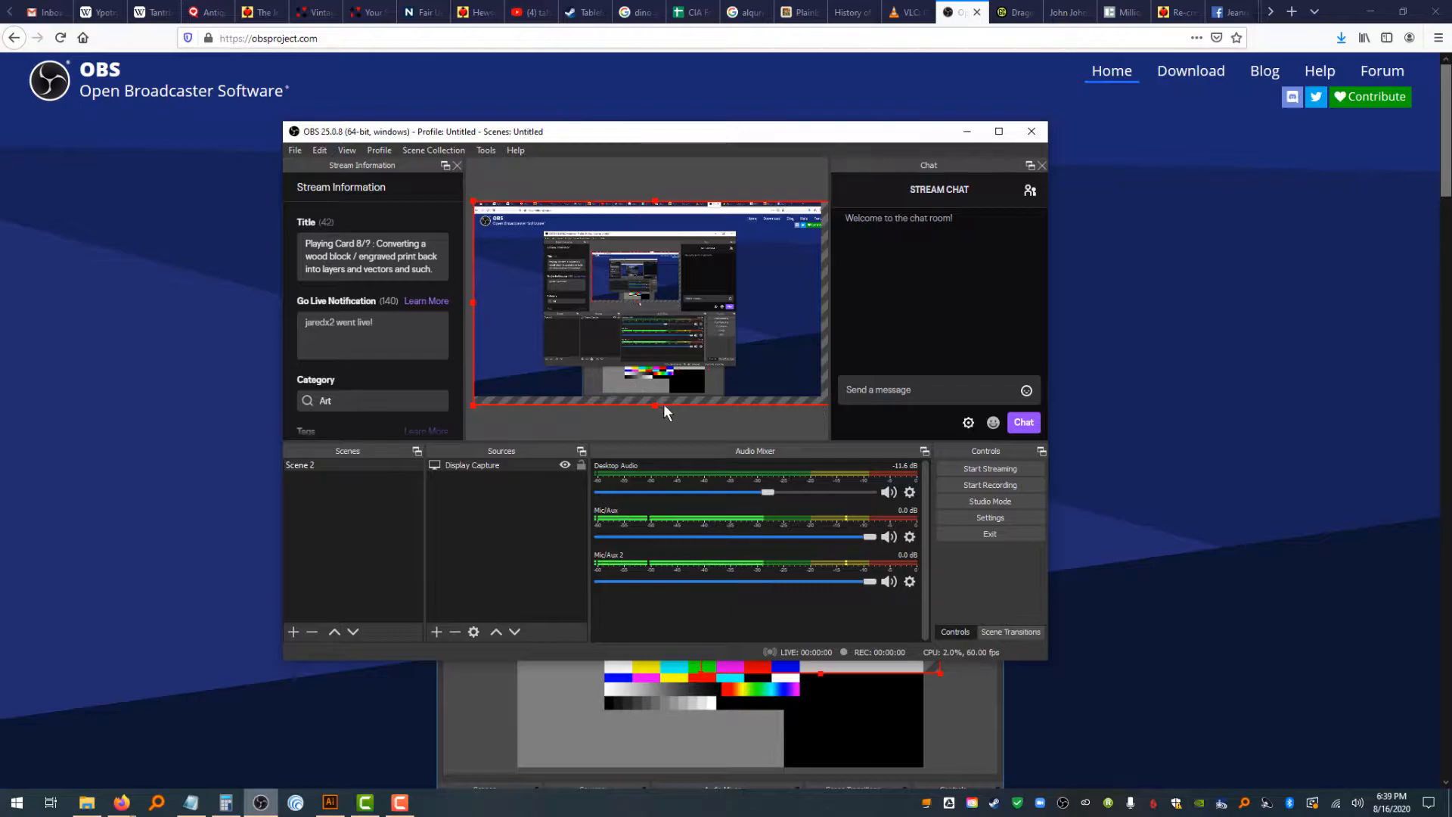
drag(653, 405, 655, 397)
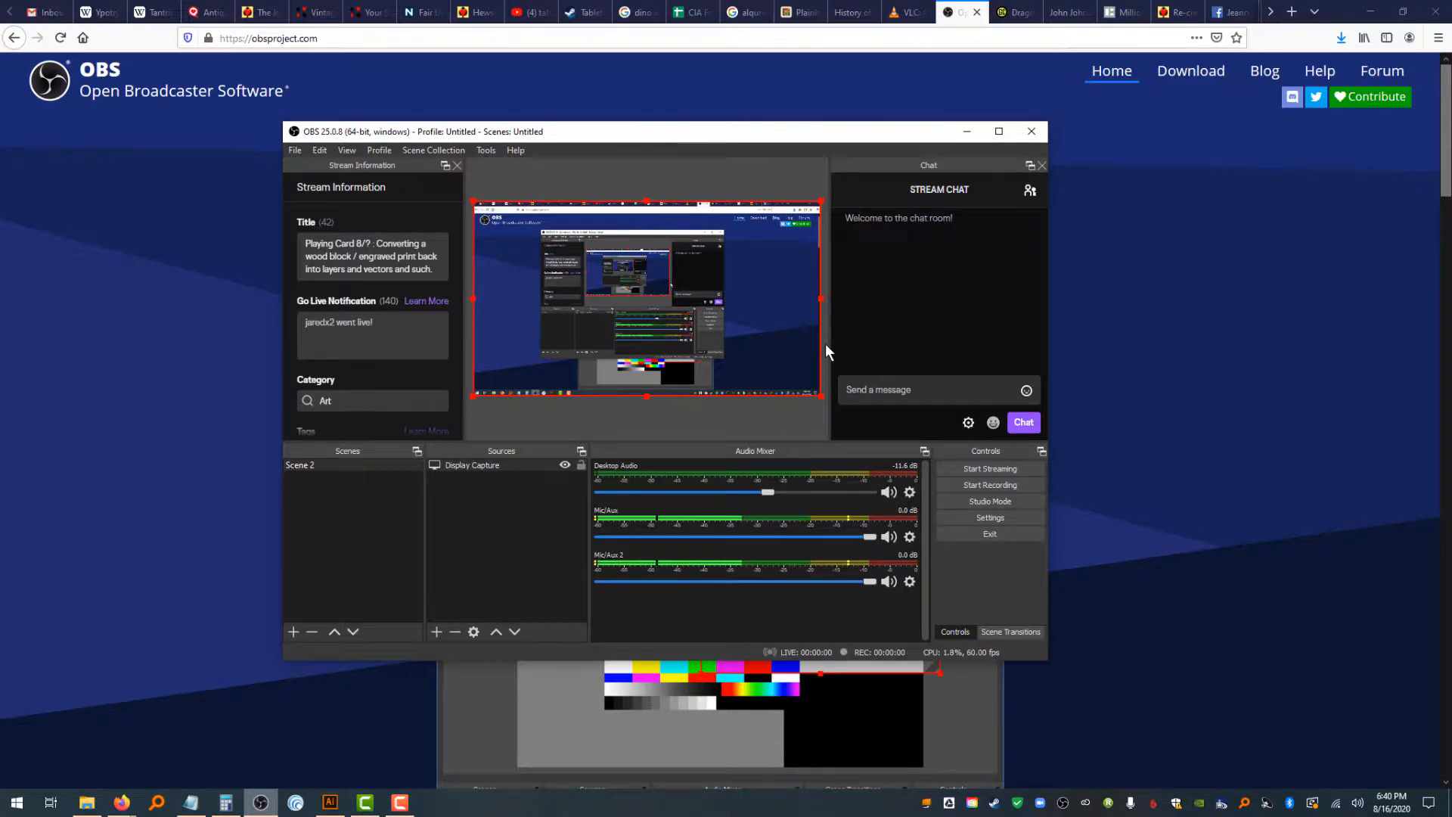
Add a Video Capture Device source using the Logitech HD Pro Webcam C920
click(436, 631)
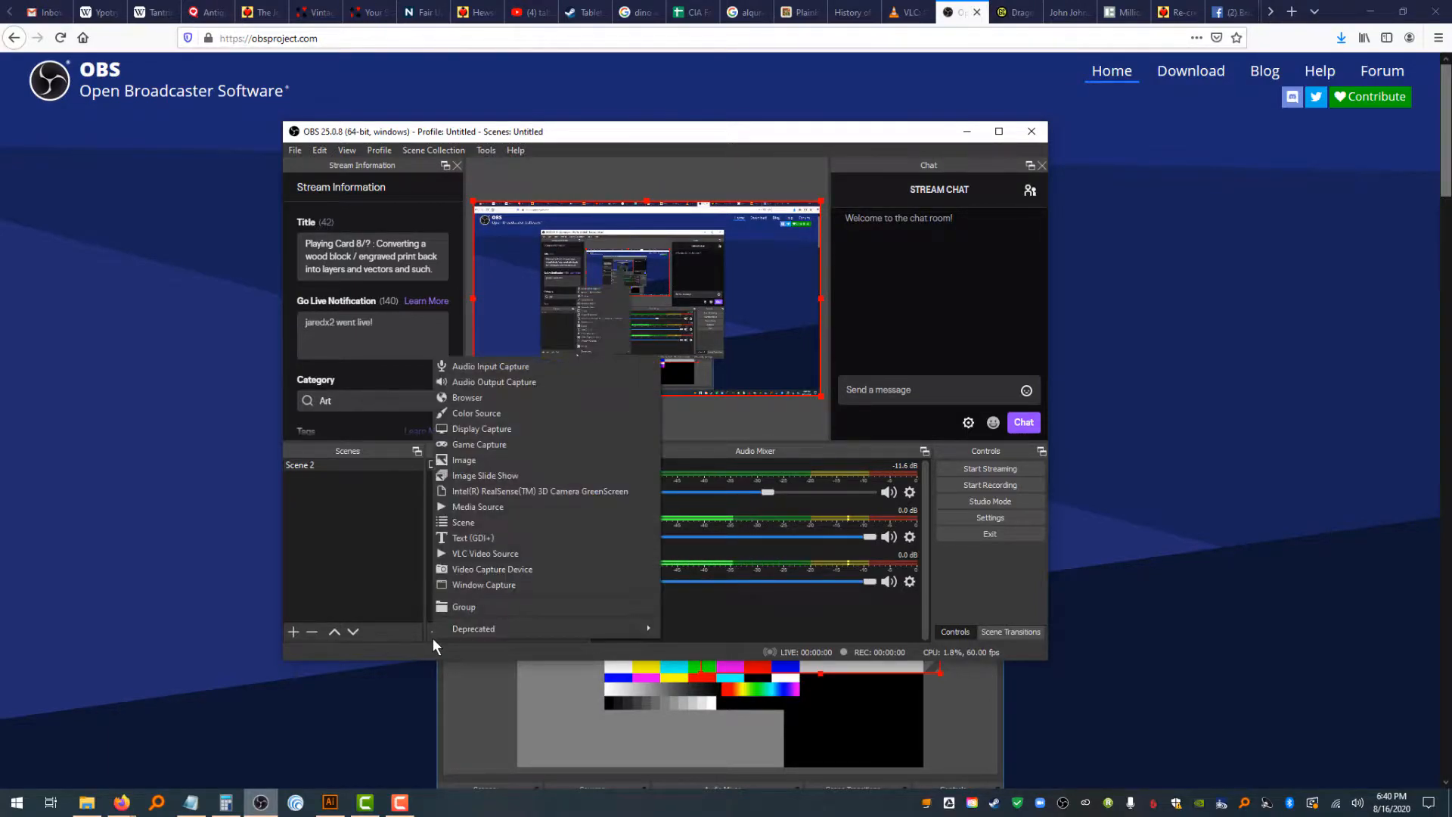
click(473, 574)
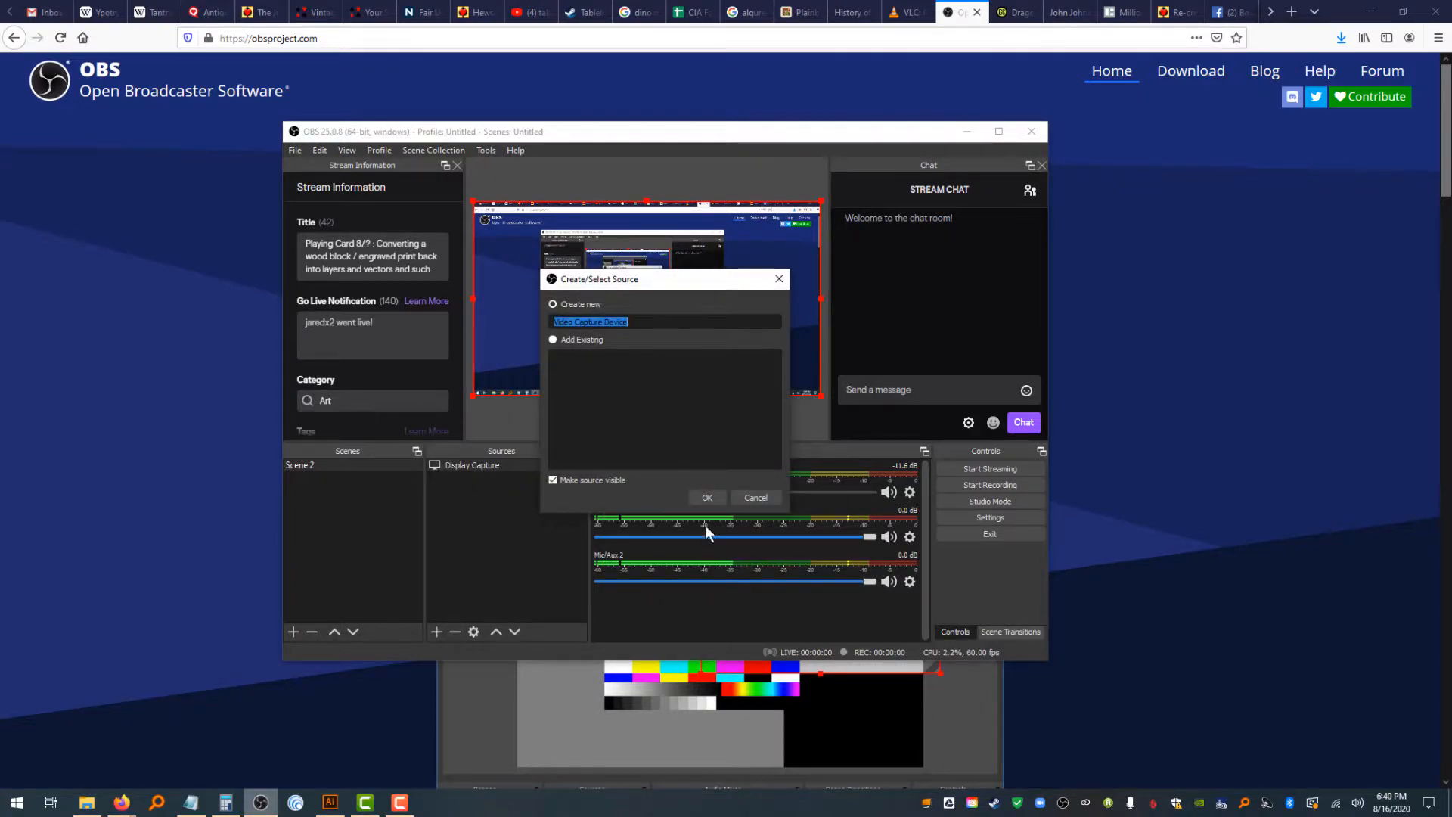
click(709, 495)
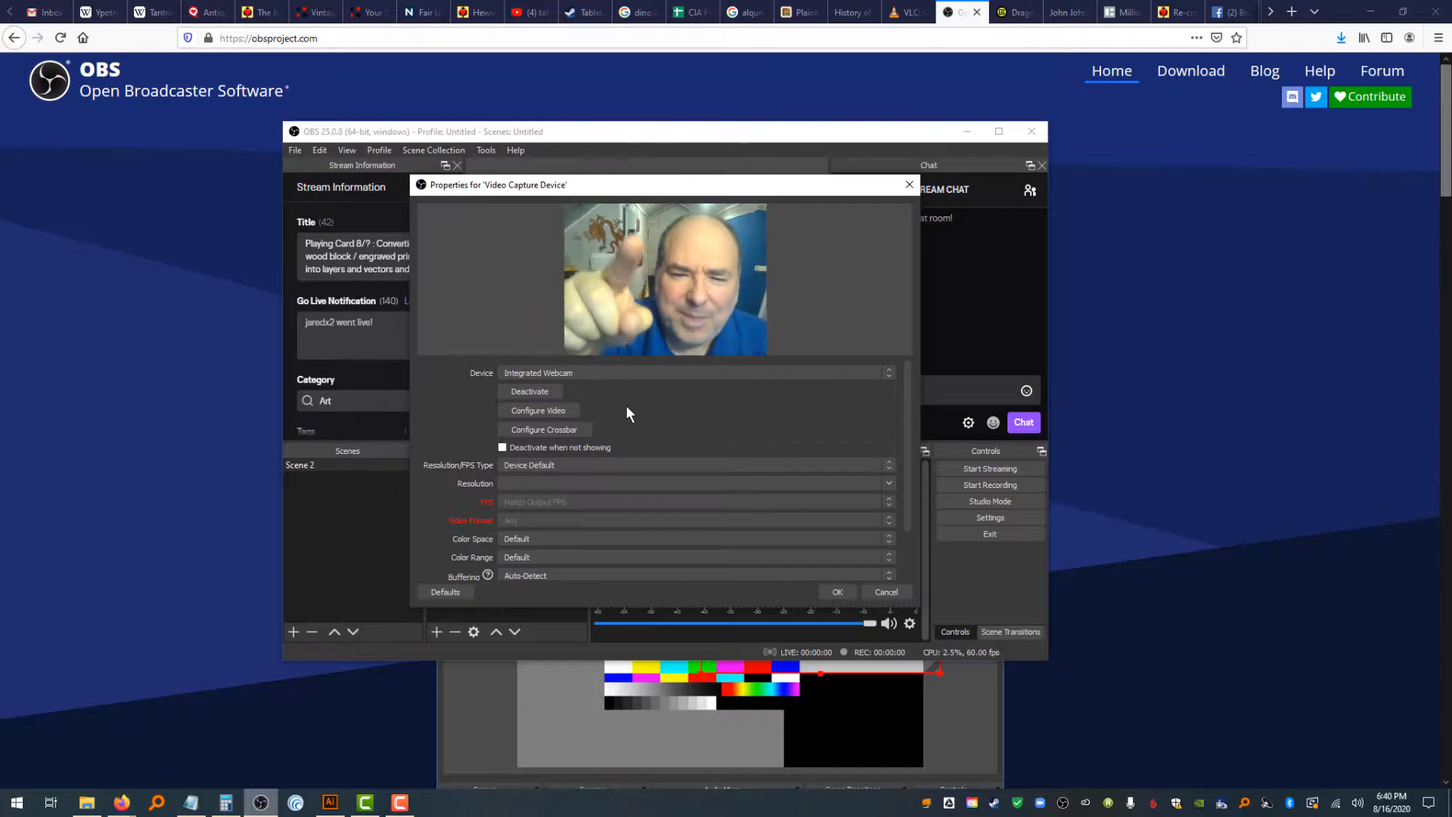
click(612, 373)
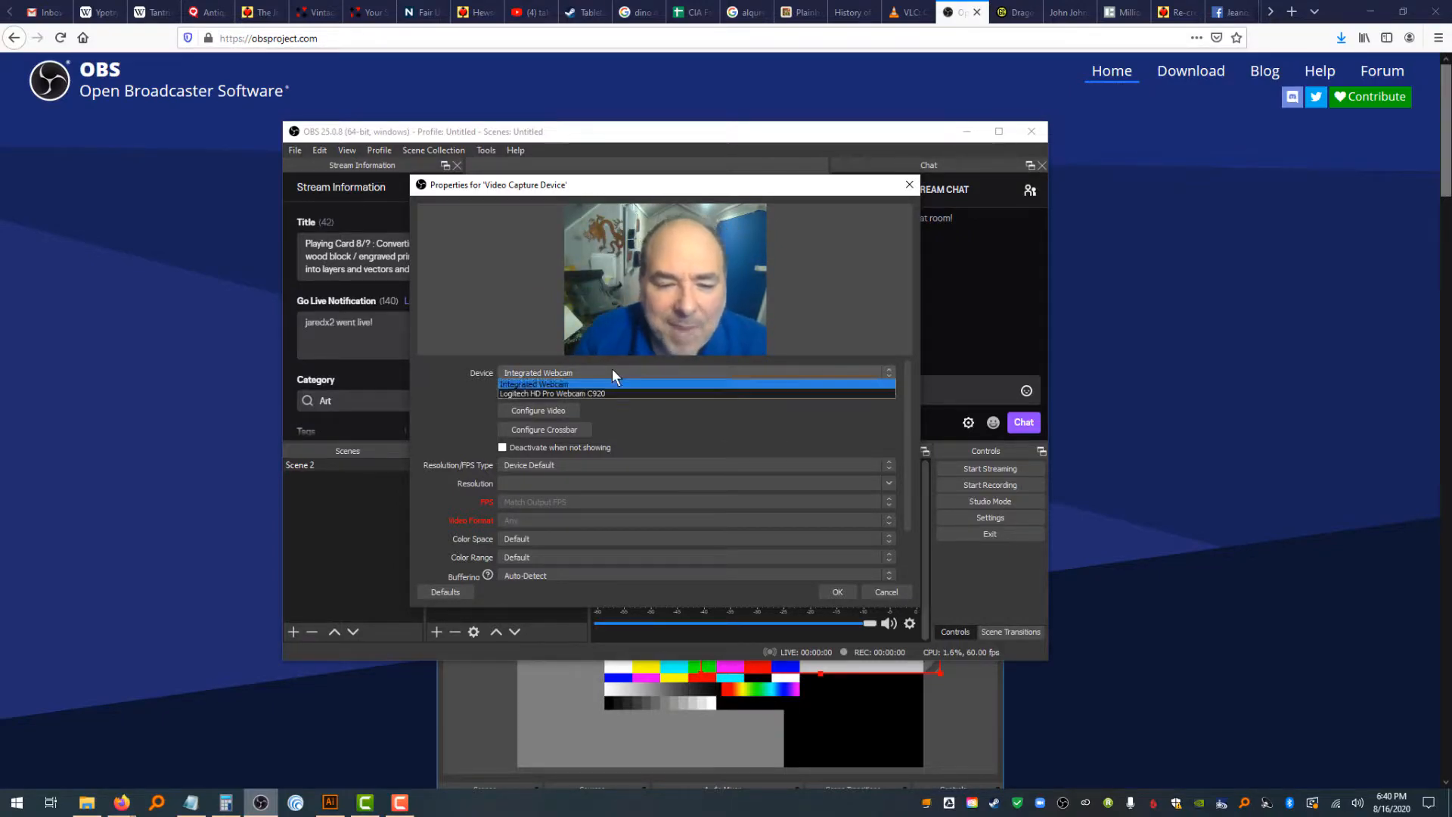
click(612, 393)
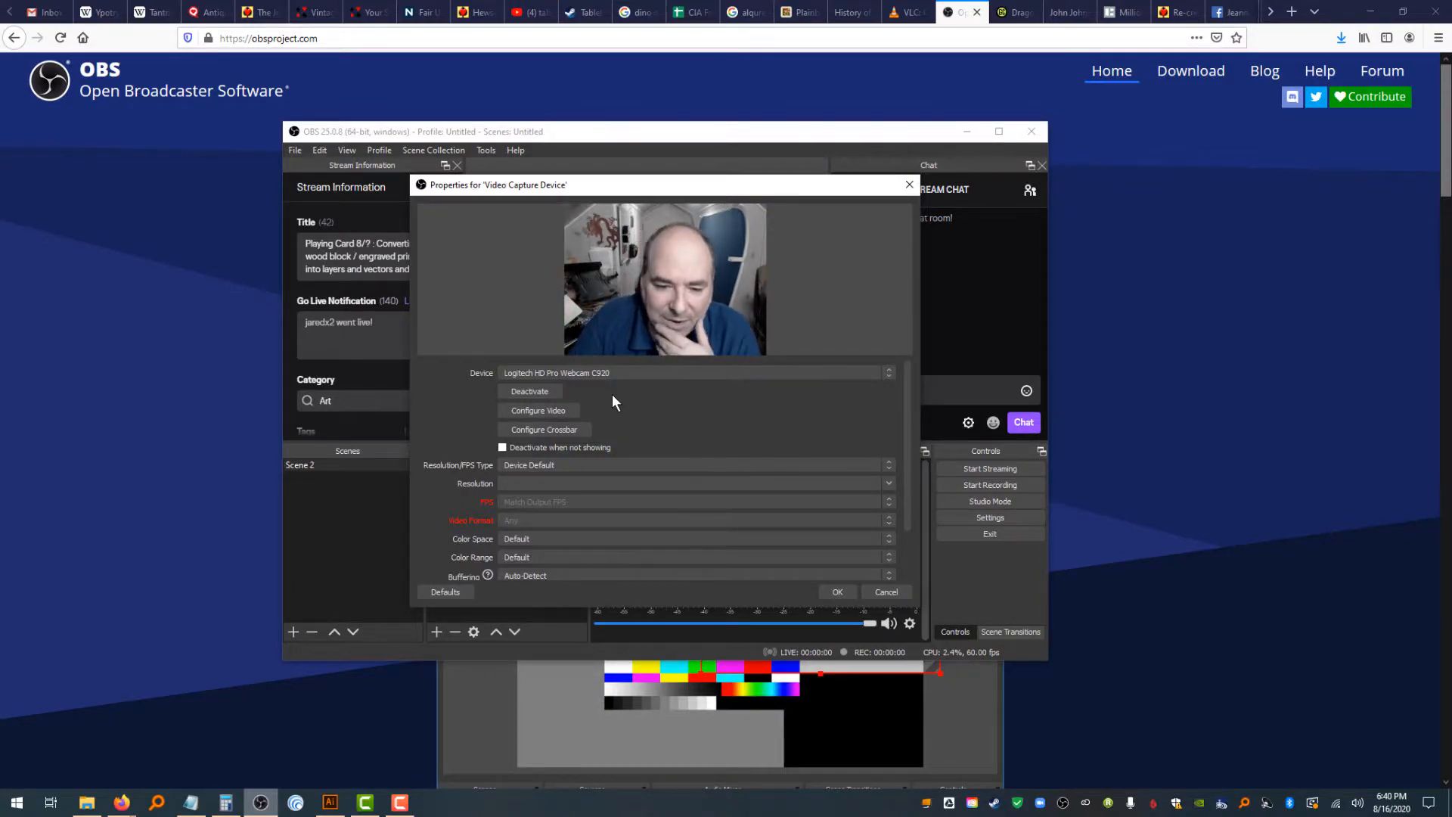
click(836, 592)
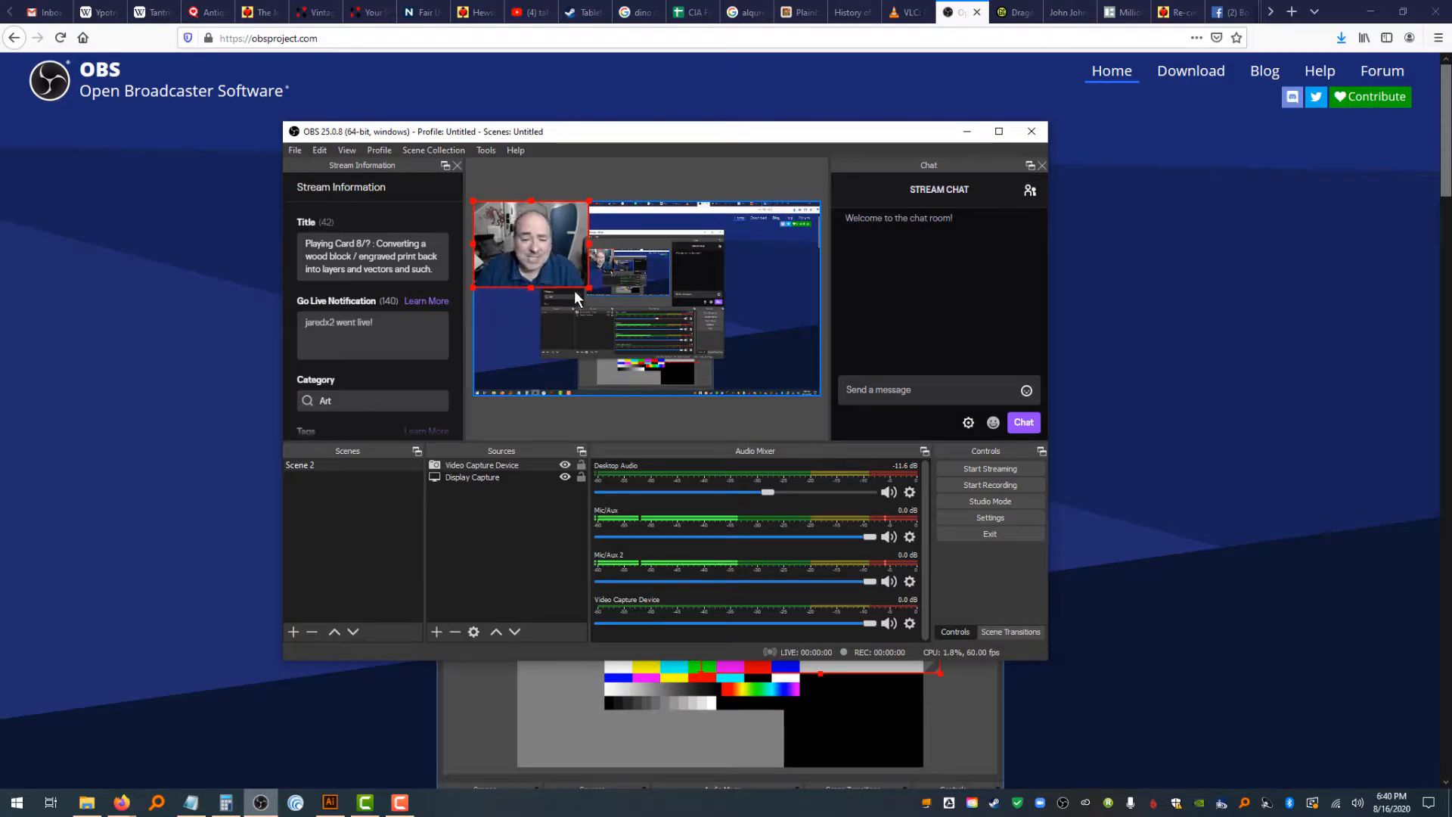
Move the webcam source into the lower-left corner of the canvas and resize it
drag(537, 257, 538, 363)
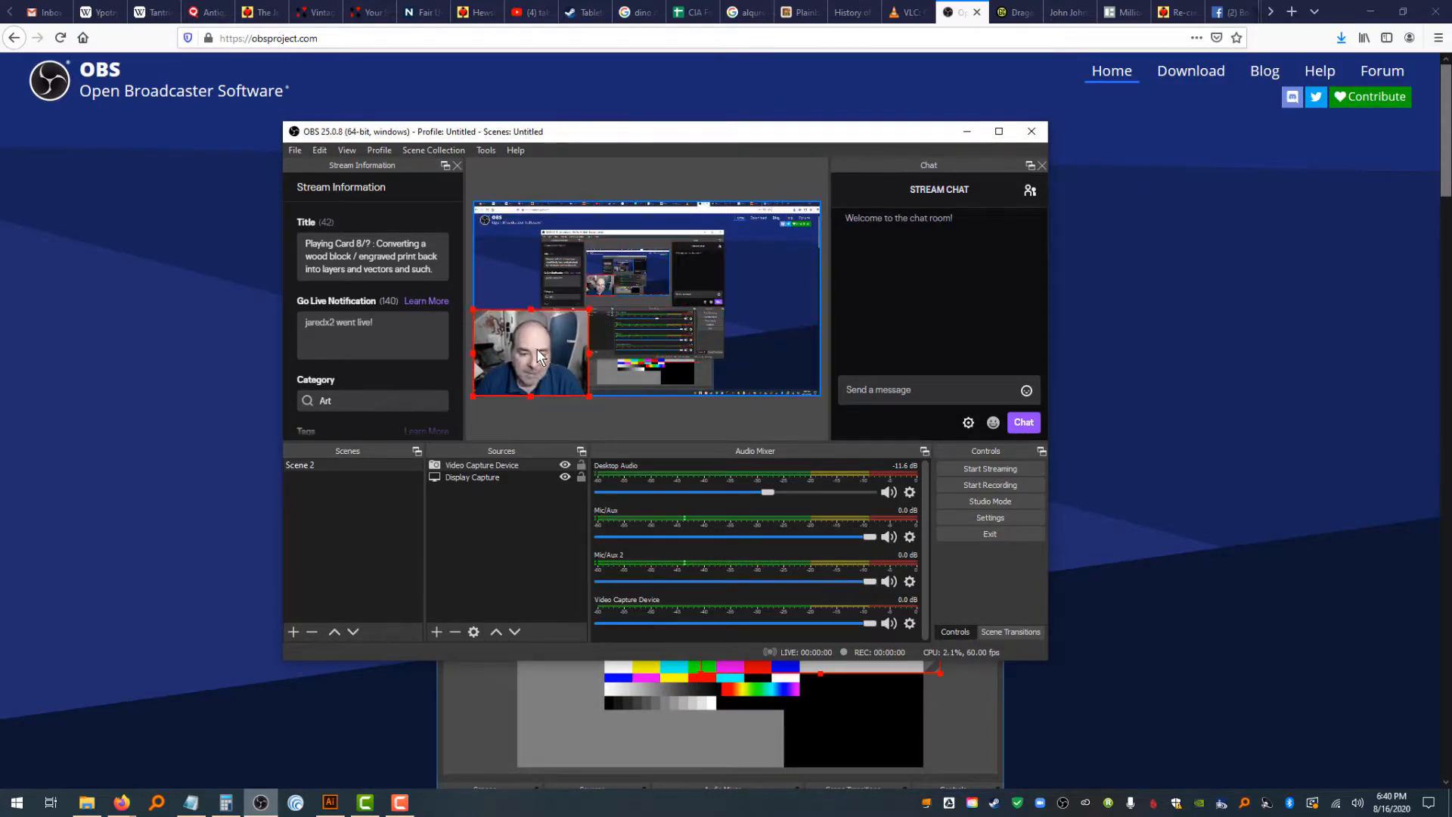
drag(587, 305, 534, 365)
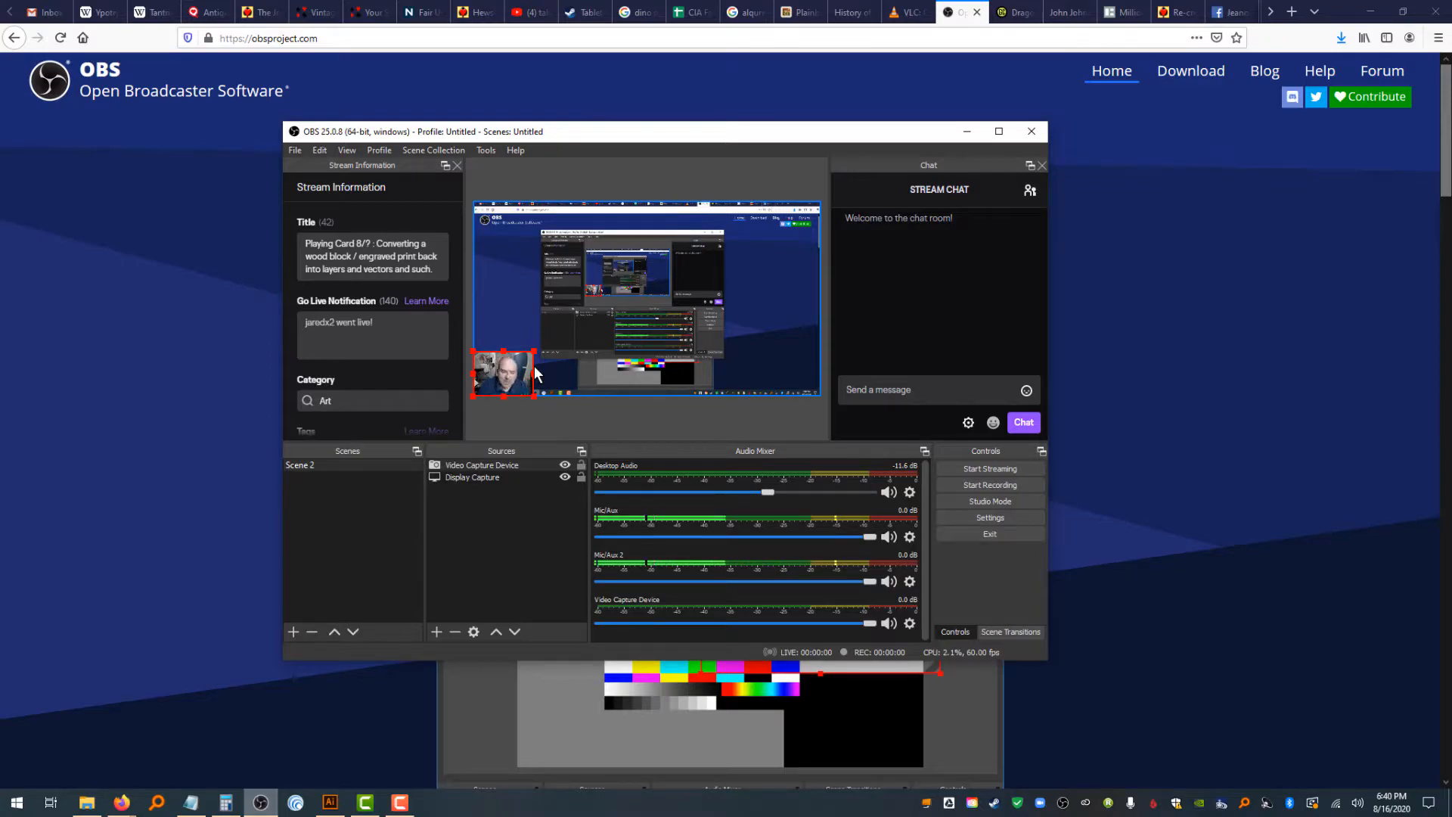
drag(534, 351, 711, 265)
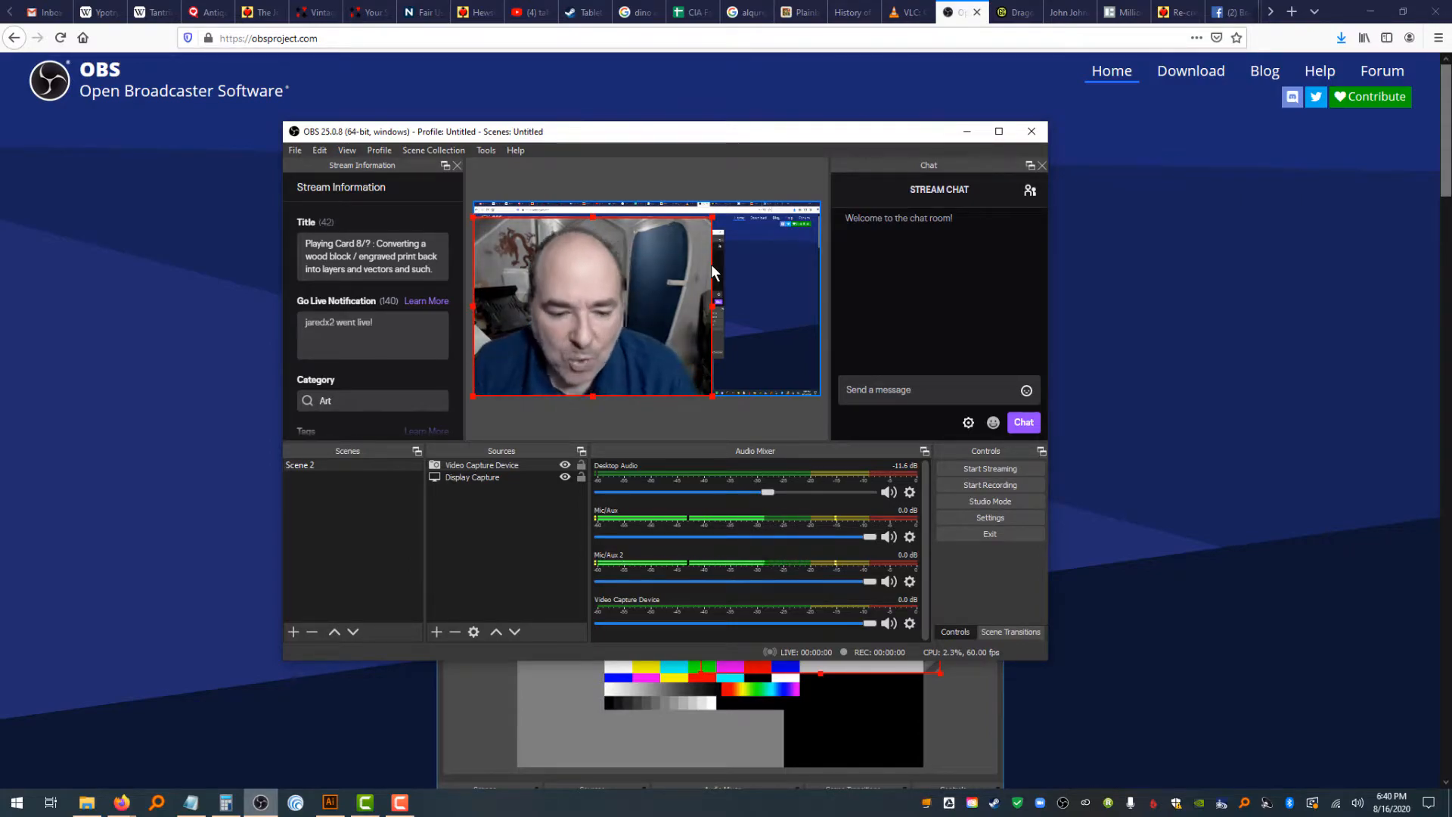
Toggle the visibility of the display capture and webcam sources off and back on
click(564, 477)
click(564, 477)
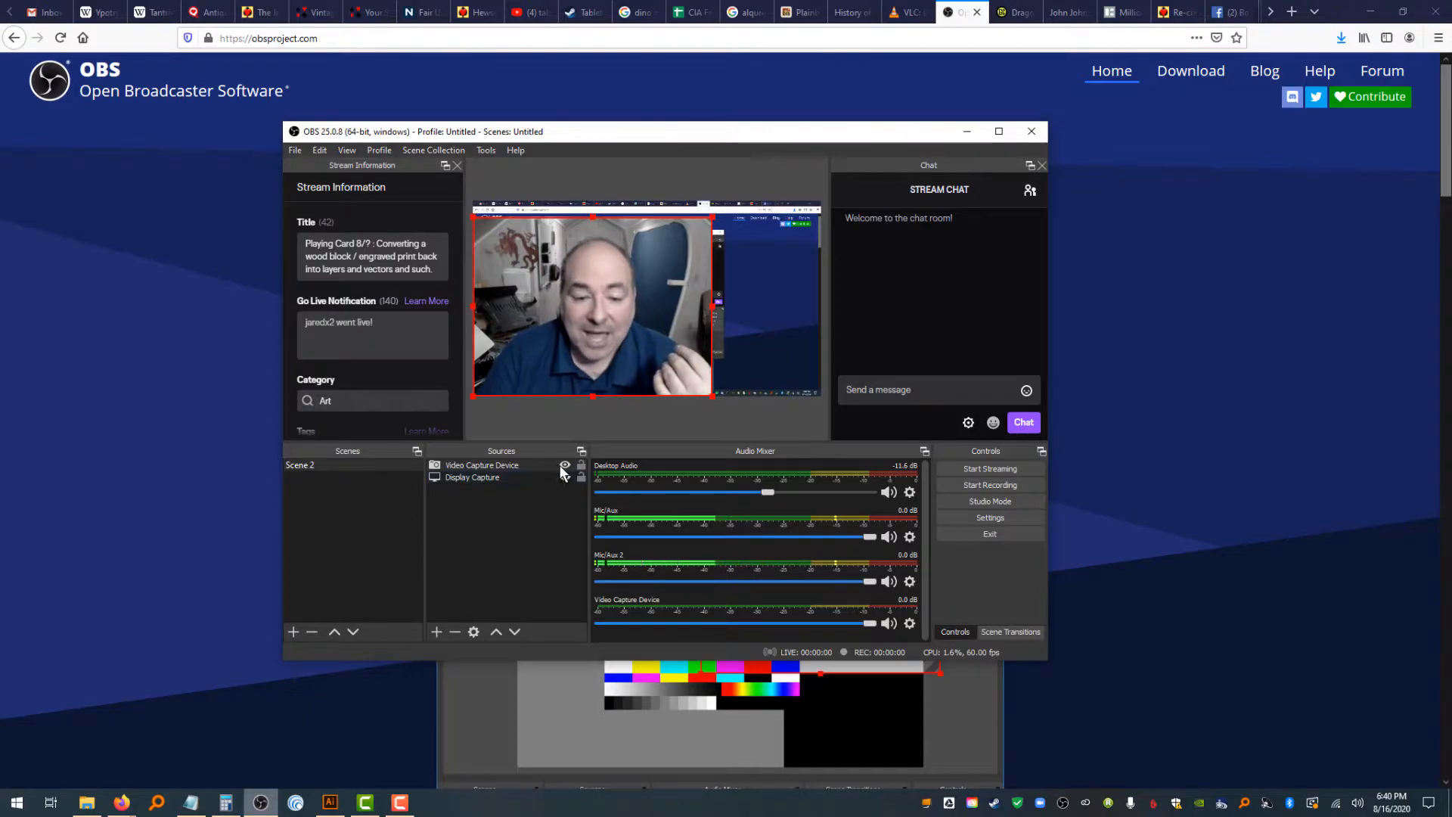
click(562, 466)
click(562, 466)
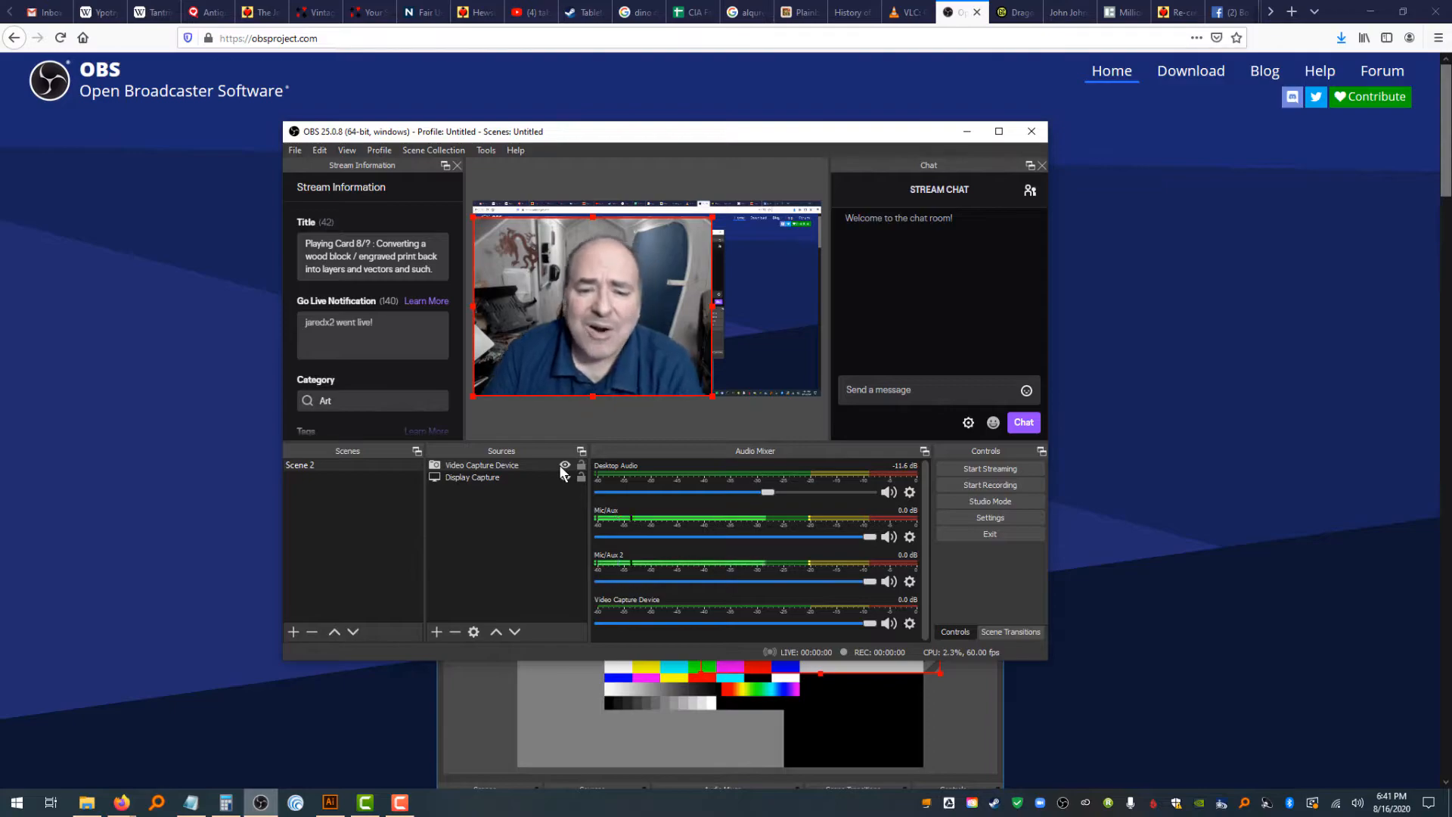
Shrink the webcam into the lower-left corner, then lower and restore the Mic/Aux volume
drag(711, 219, 575, 355)
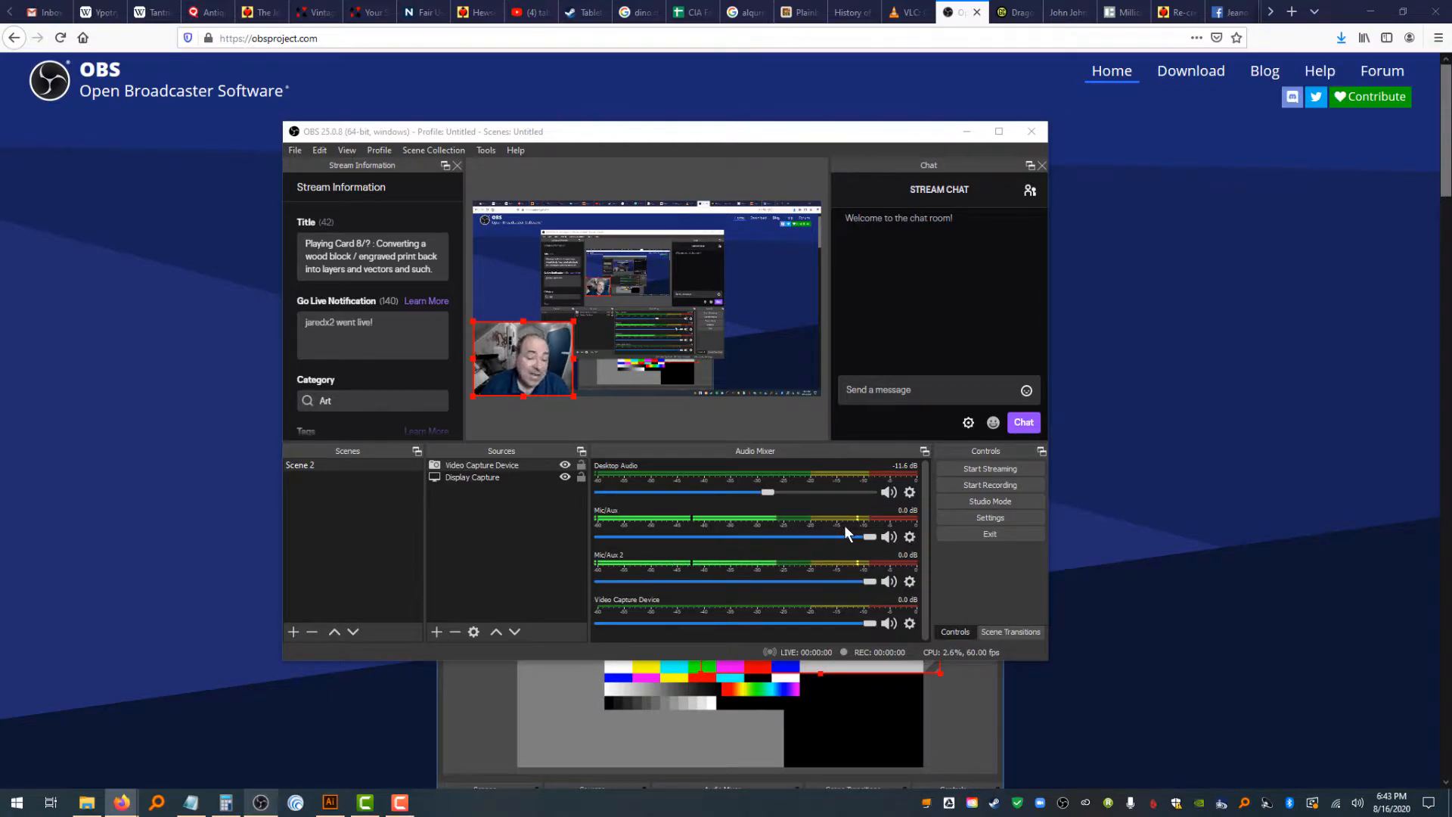
drag(871, 537, 706, 539)
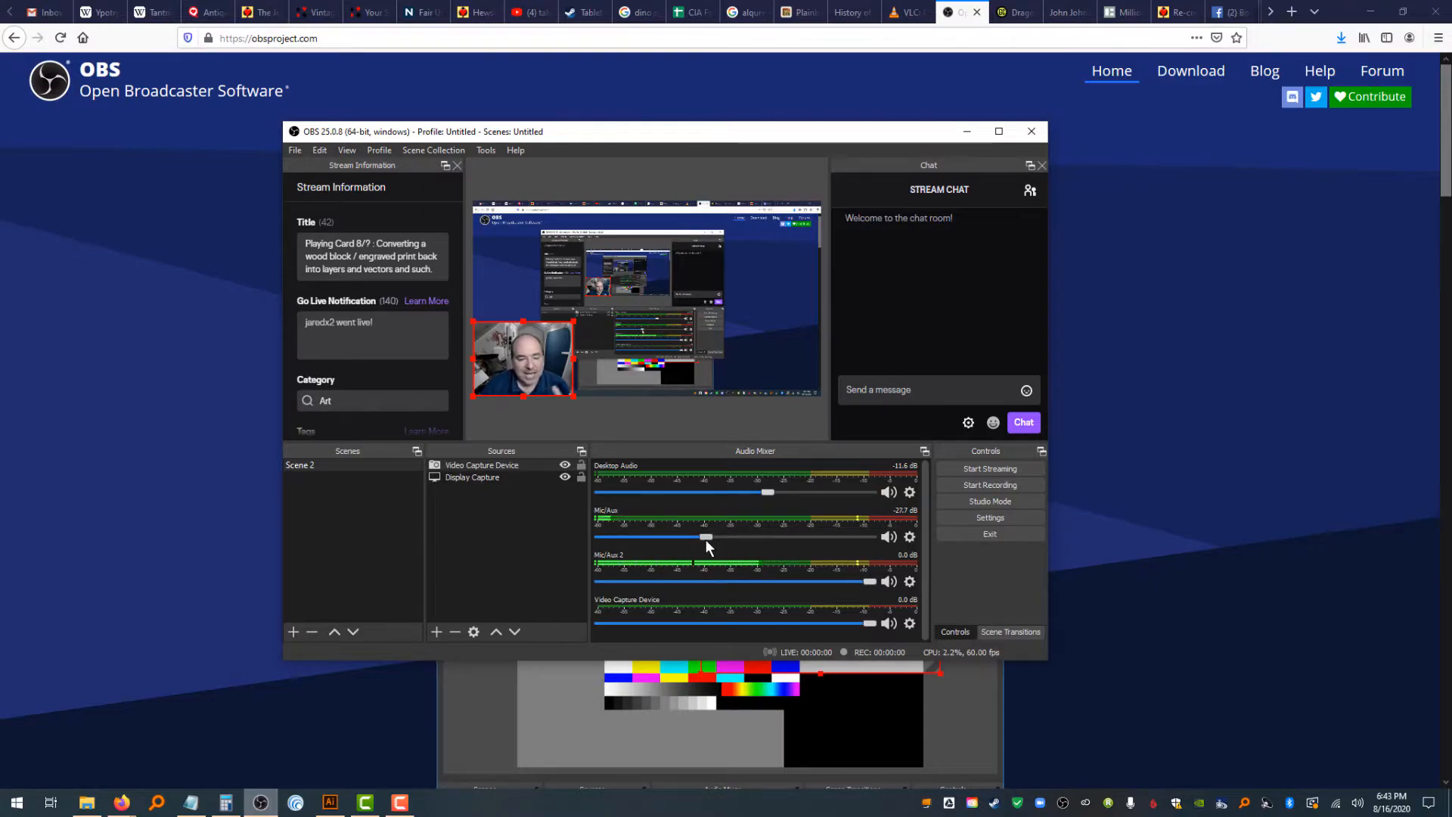
drag(705, 538, 886, 538)
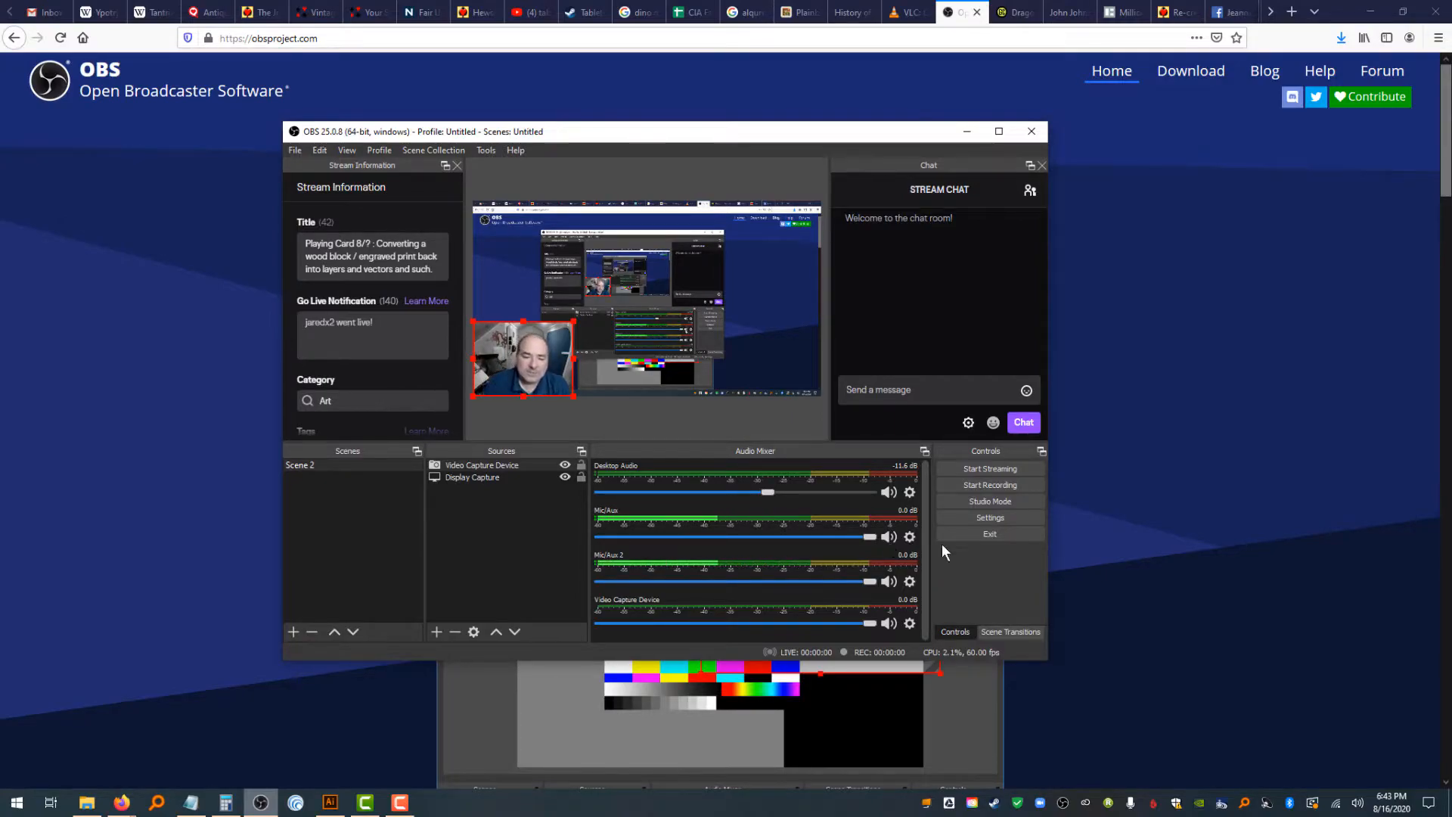
Enlarge the webcam source and shrink it again to a small lower-left overlay
drag(575, 316, 714, 232)
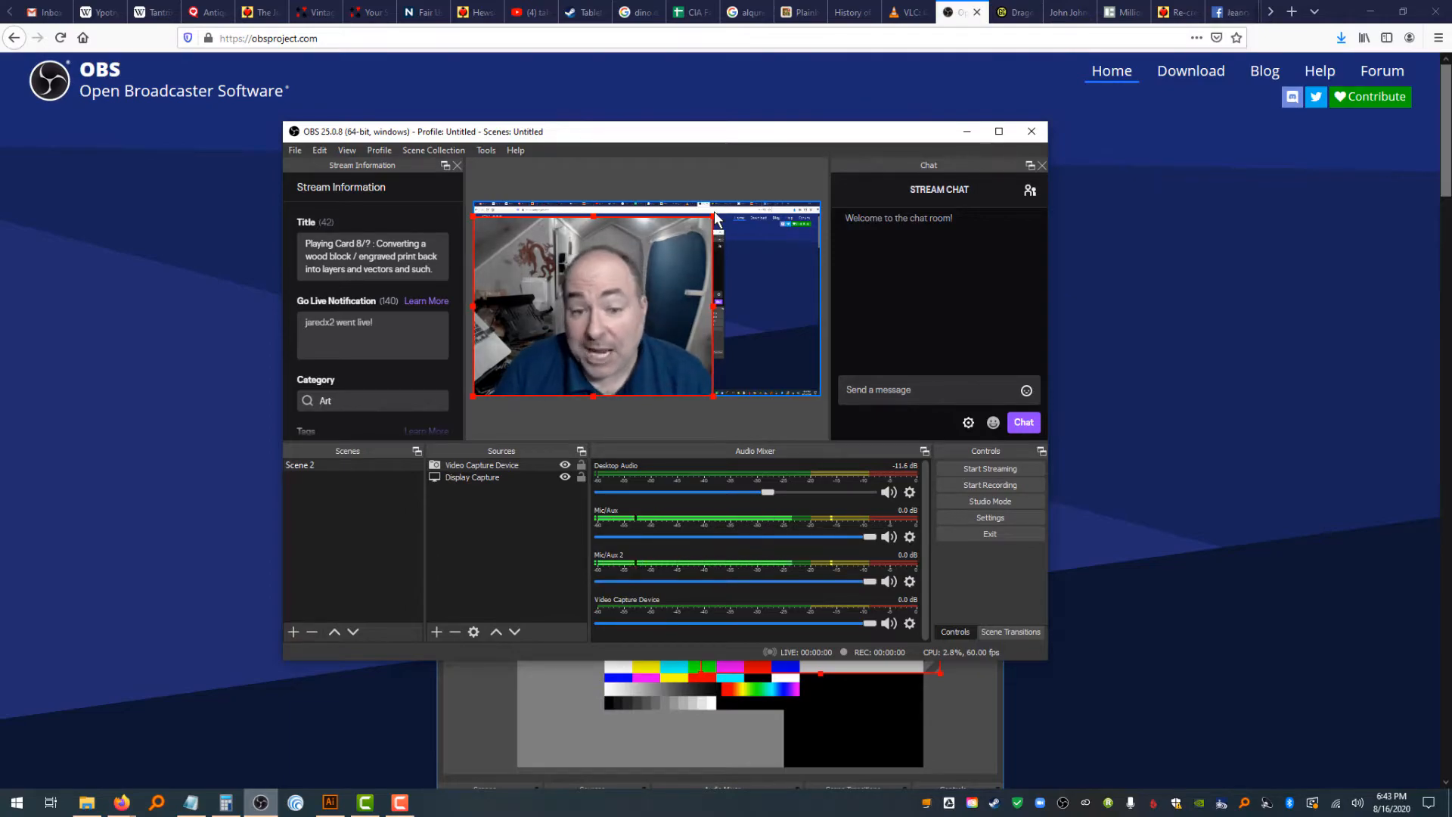
drag(712, 218, 560, 386)
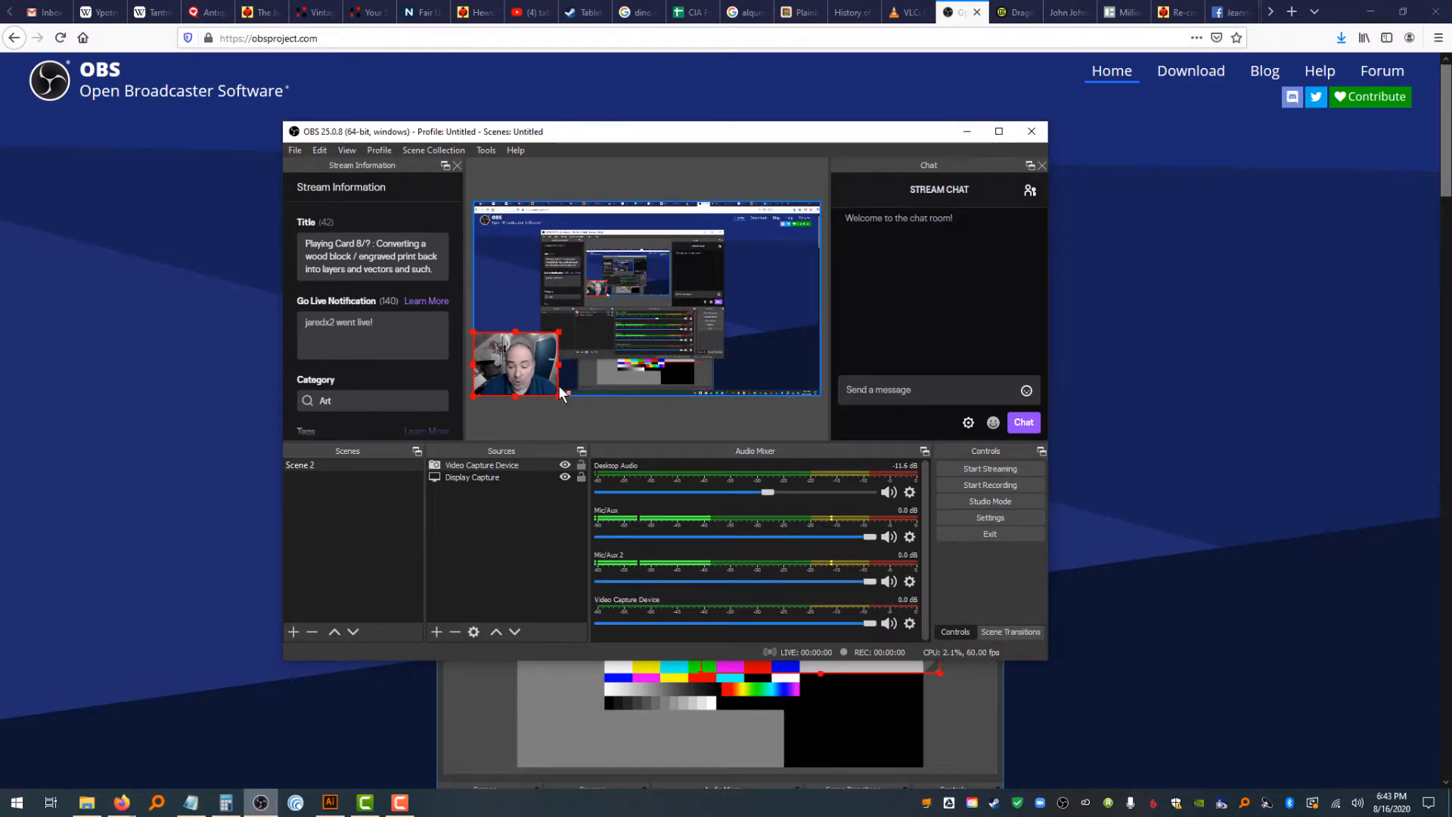
Open the settings and review the Stream and Output pages
click(991, 517)
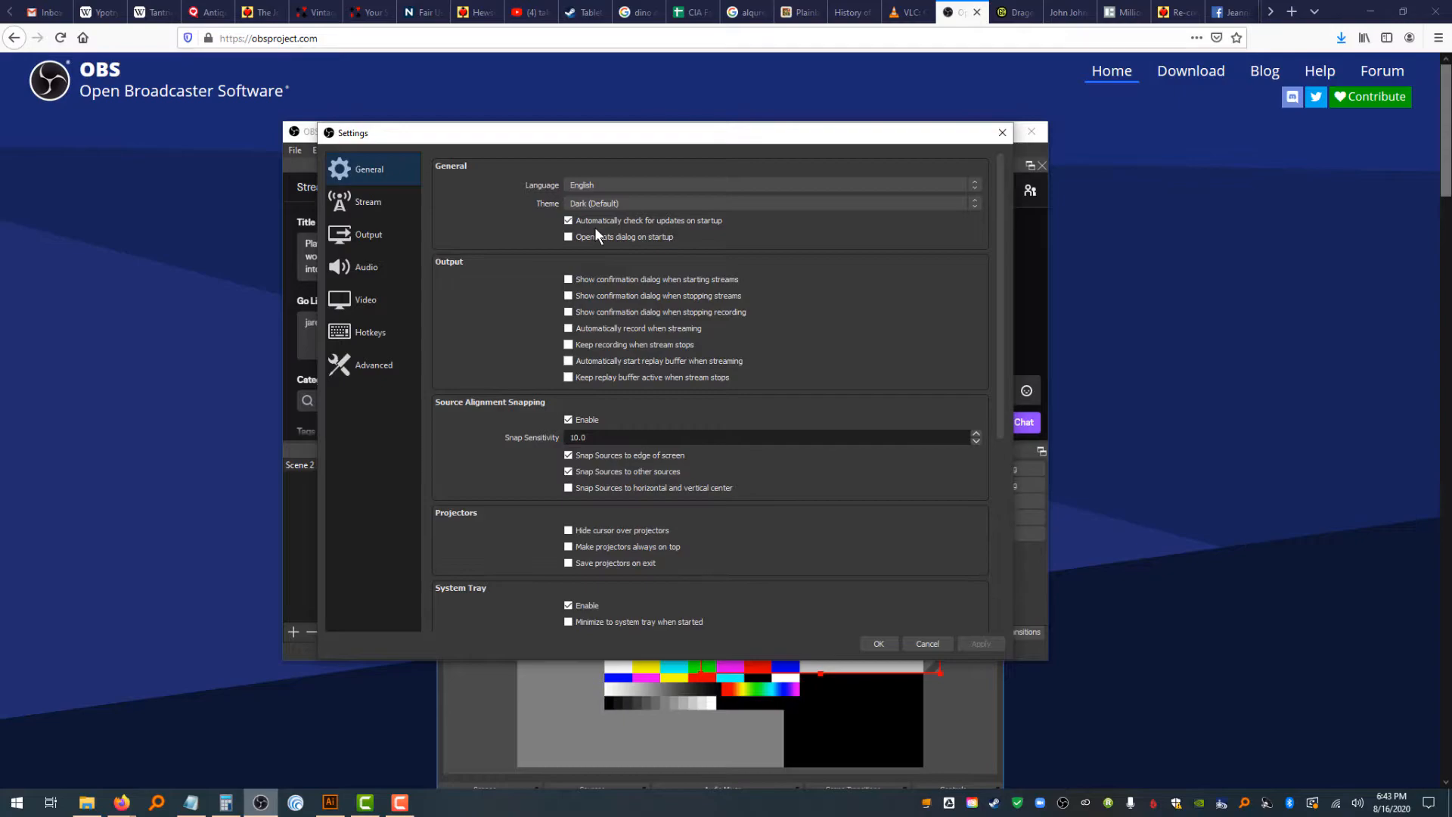
click(371, 204)
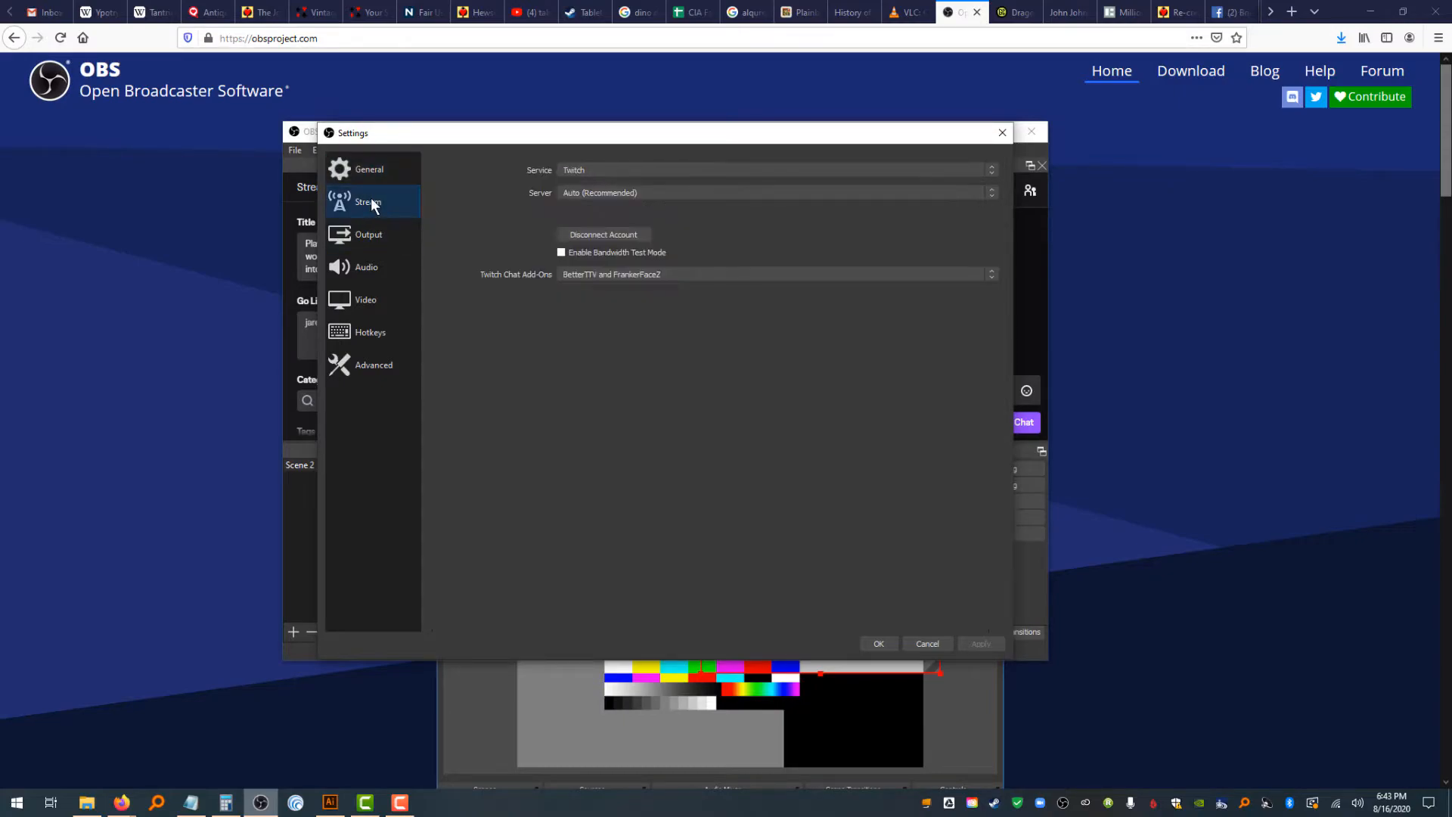
click(376, 240)
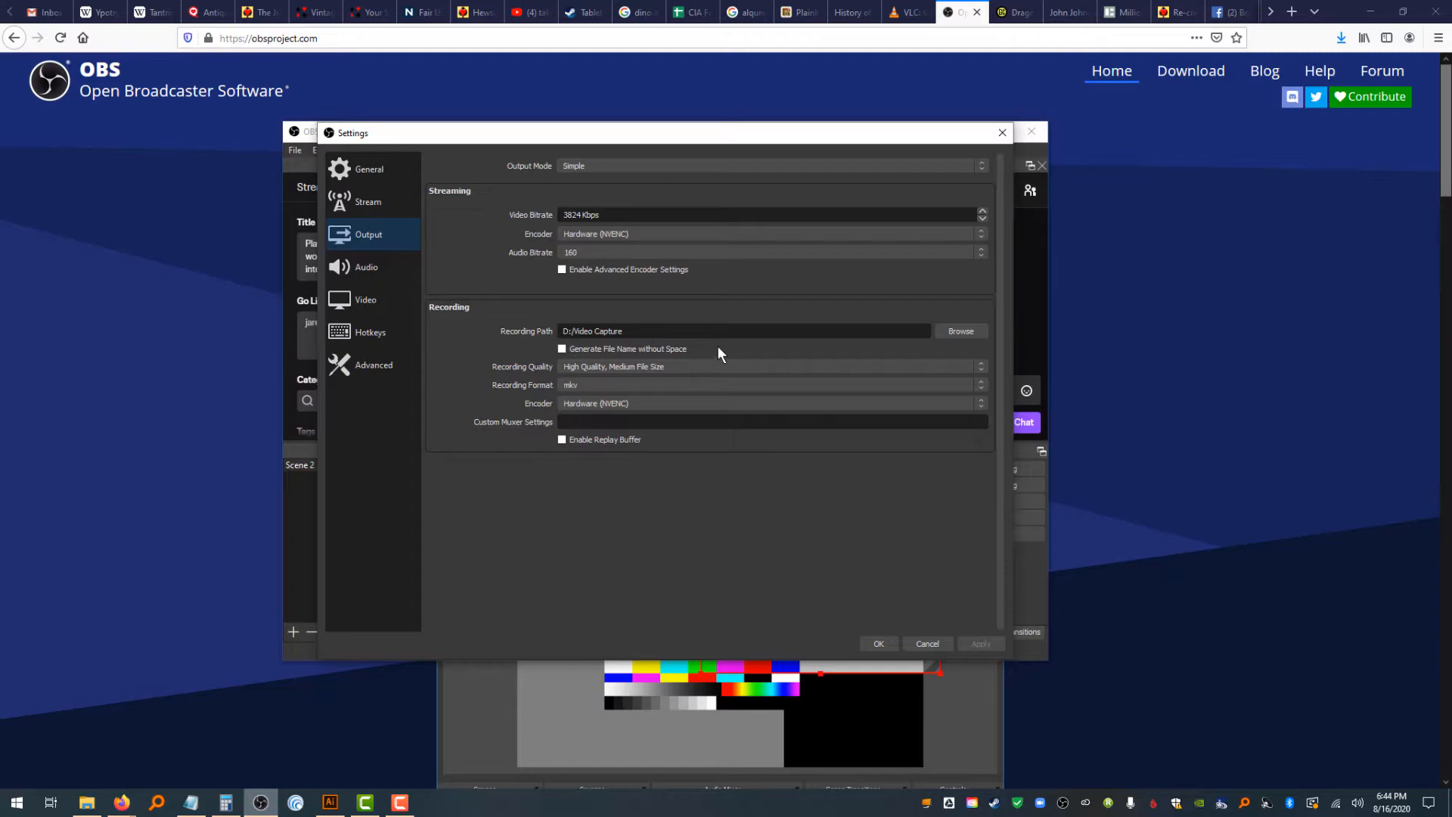
Set the recording path to D:/Video Capture and the recording quality to High Quality, Medium File Size
click(574, 332)
key(BackSpace)
text(\)
click(639, 366)
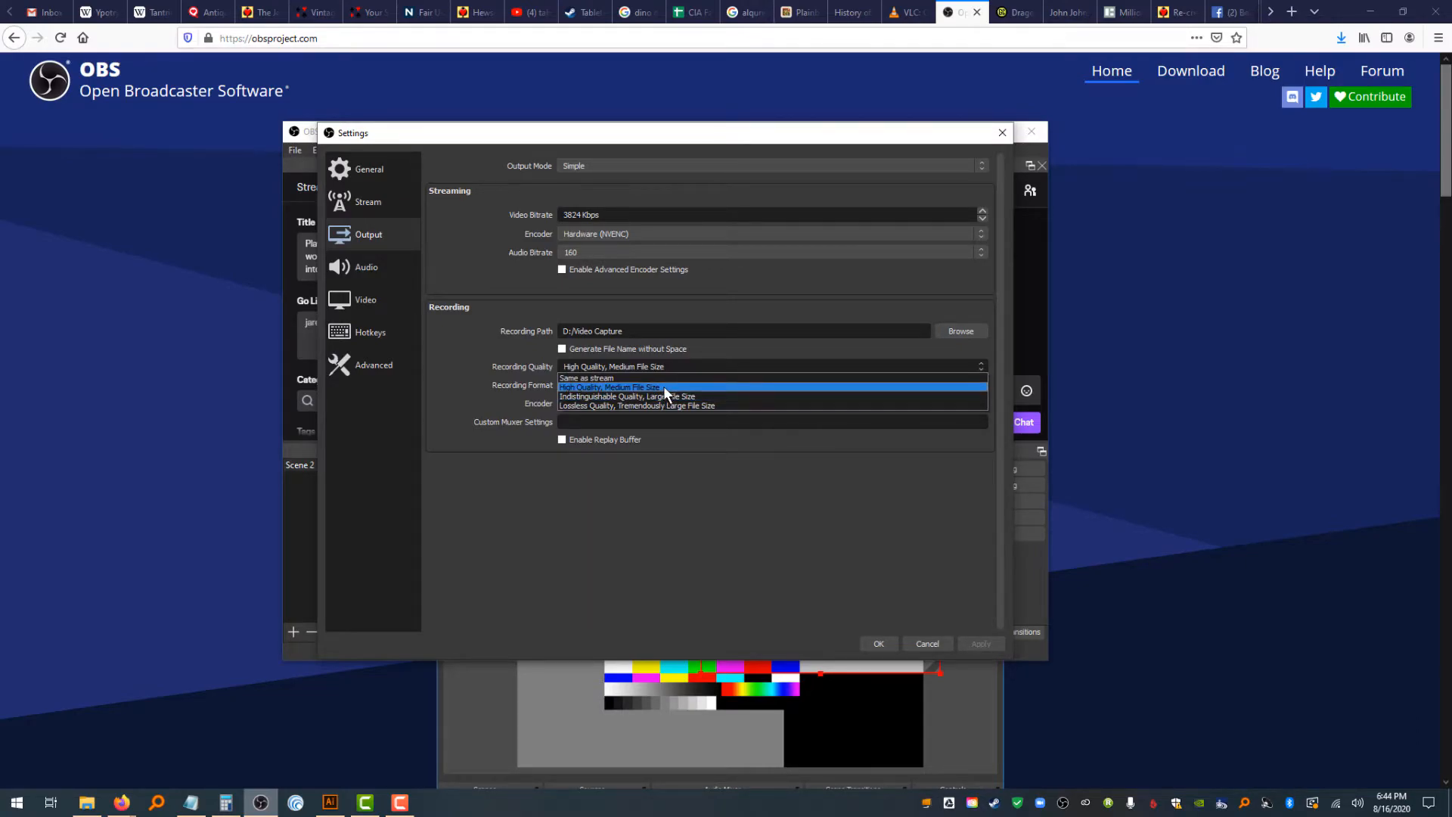
click(664, 387)
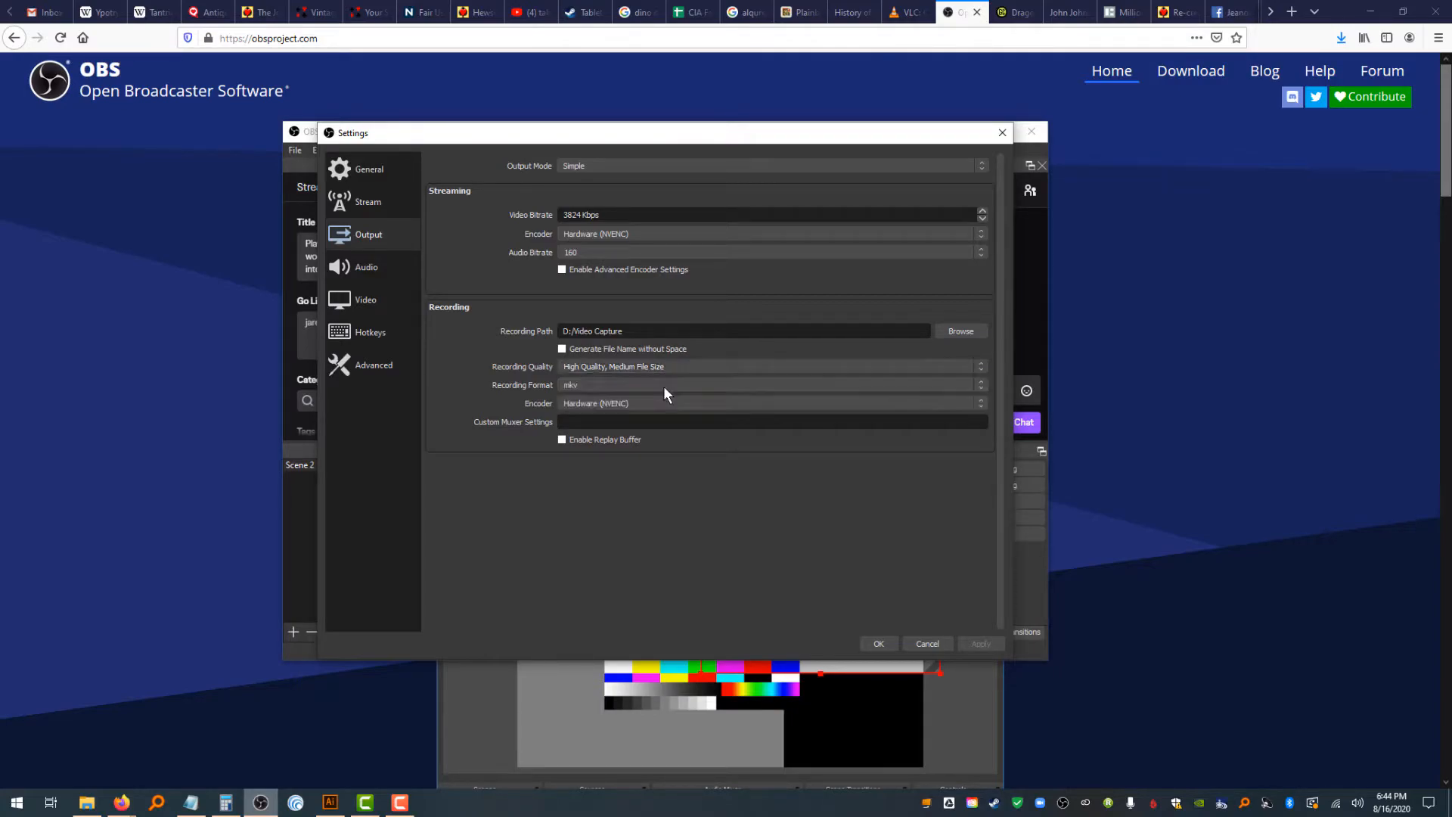
Set the recording format to mkv and open the audio settings
click(616, 387)
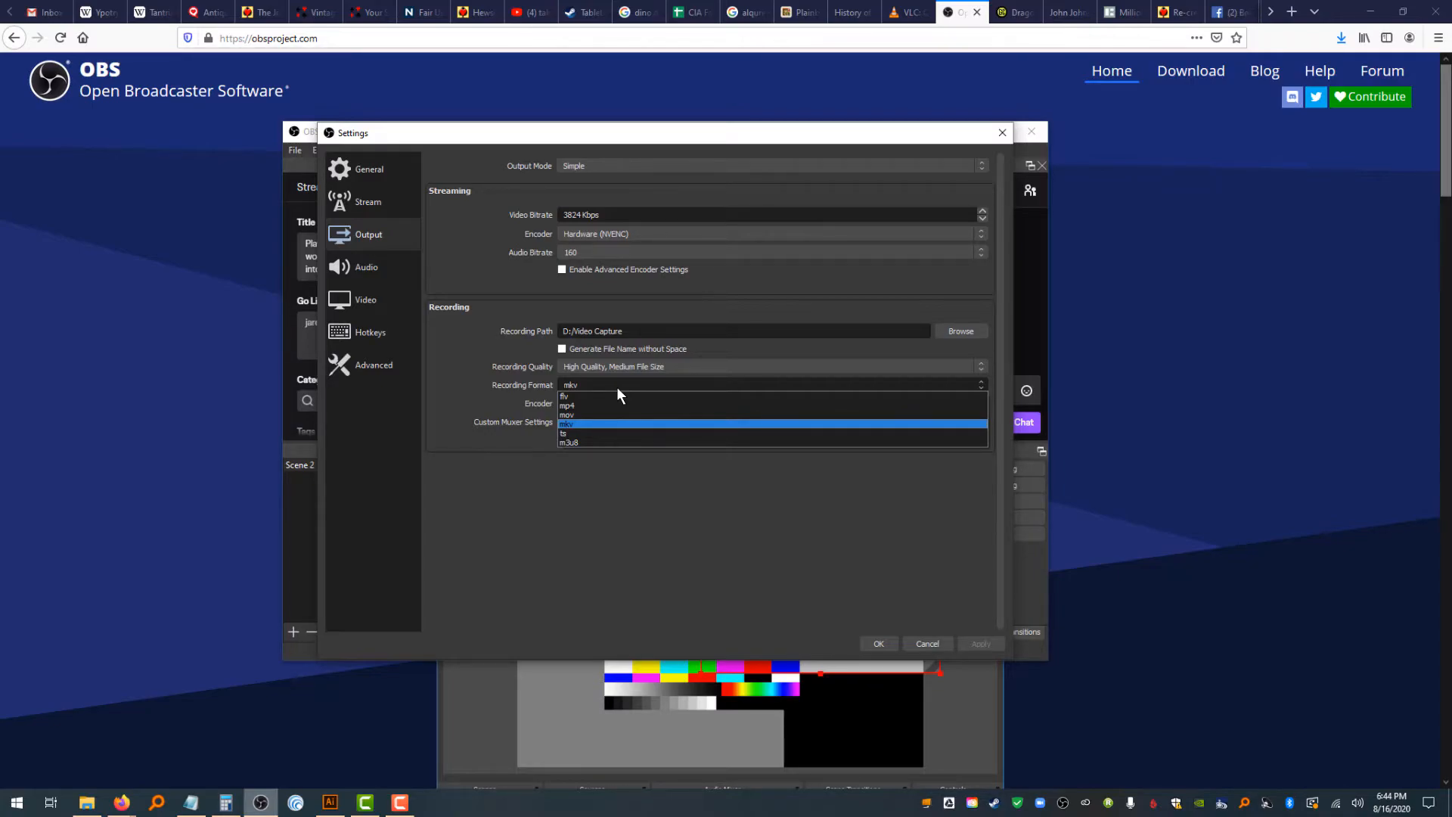
click(569, 424)
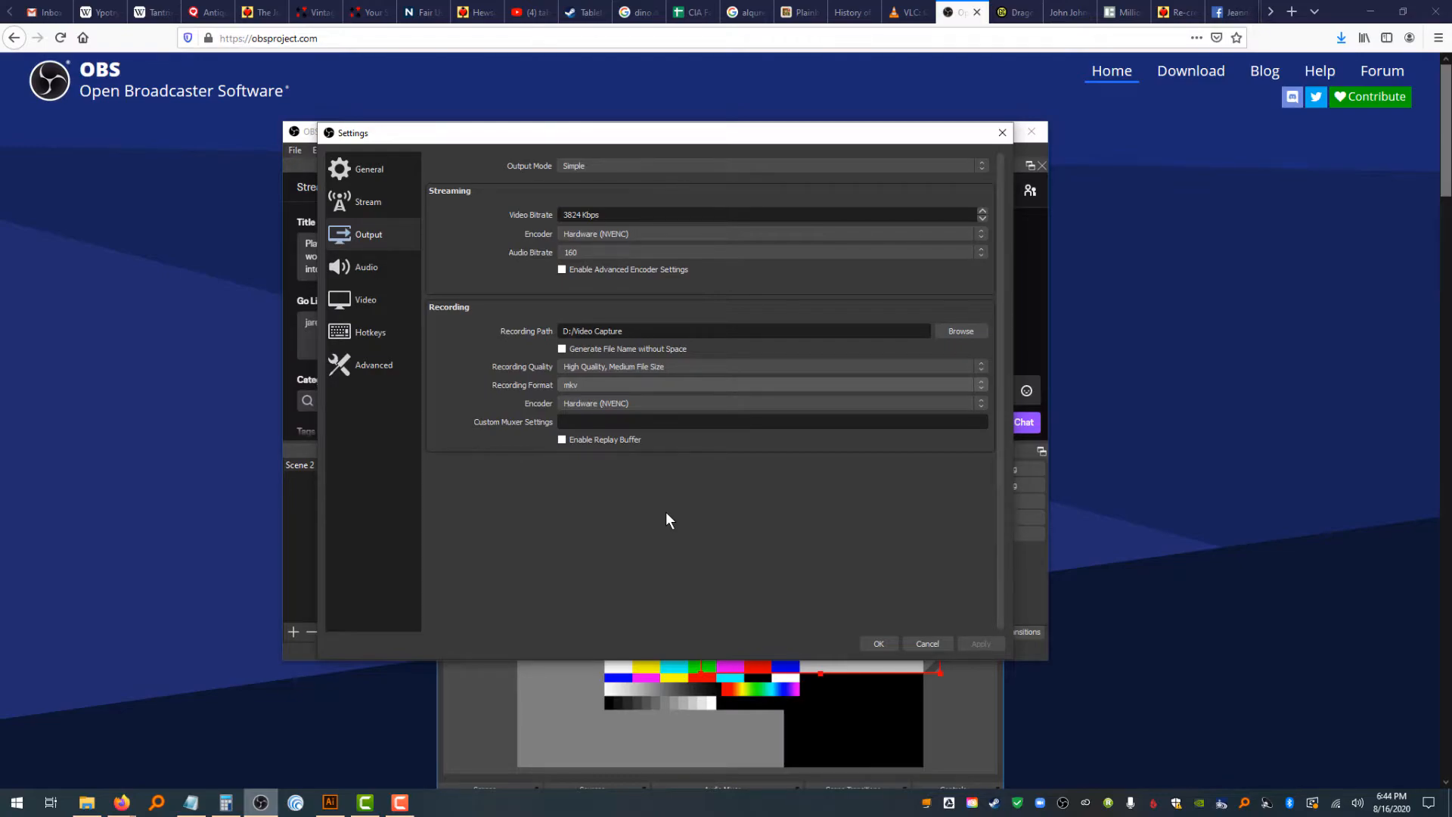
click(397, 274)
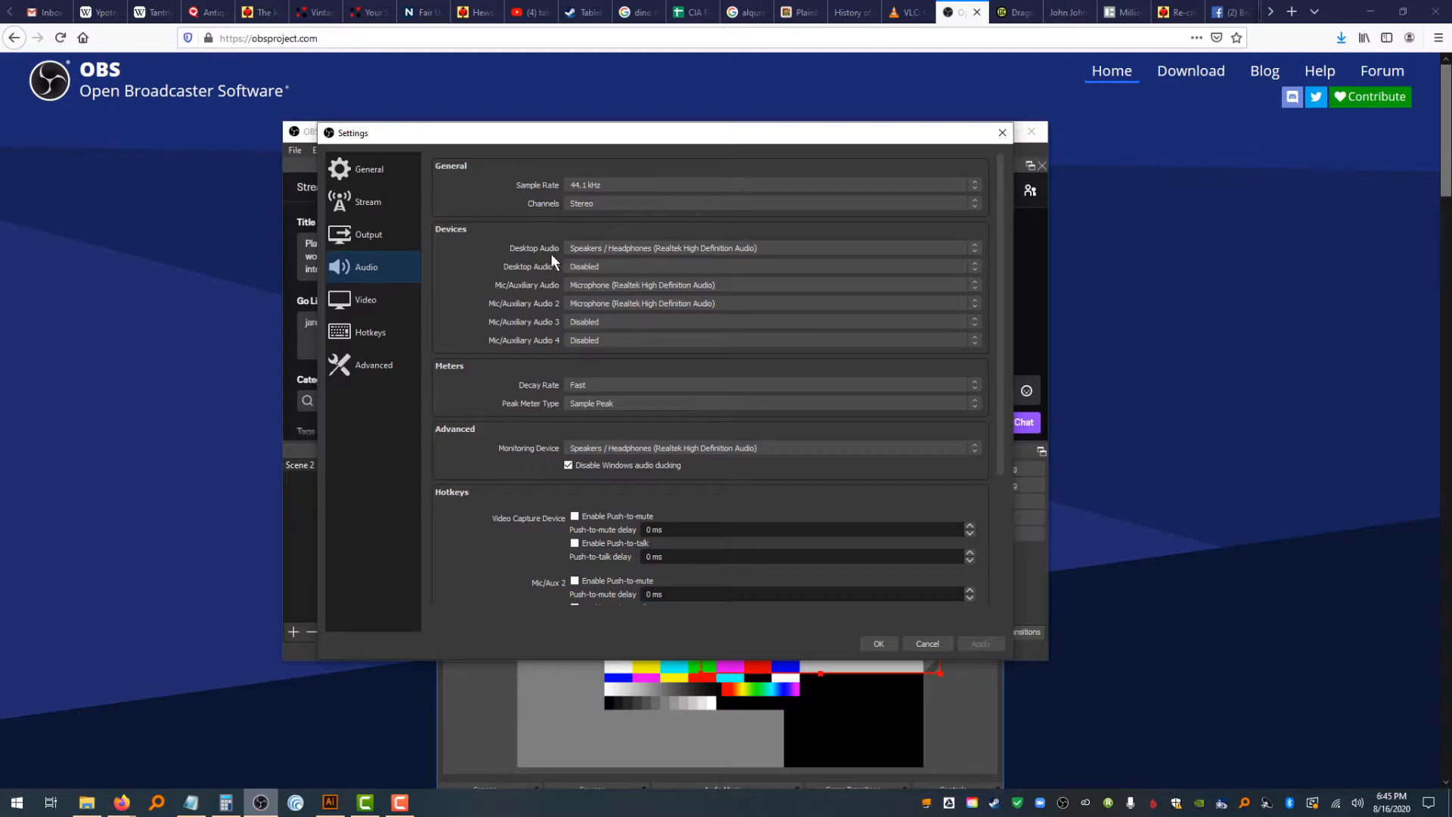
Disable Mic/Auxiliary Audio 2 and set Mic/Auxiliary Audio to Microphone (HD Pro Webcam C920)
click(638, 247)
click(638, 247)
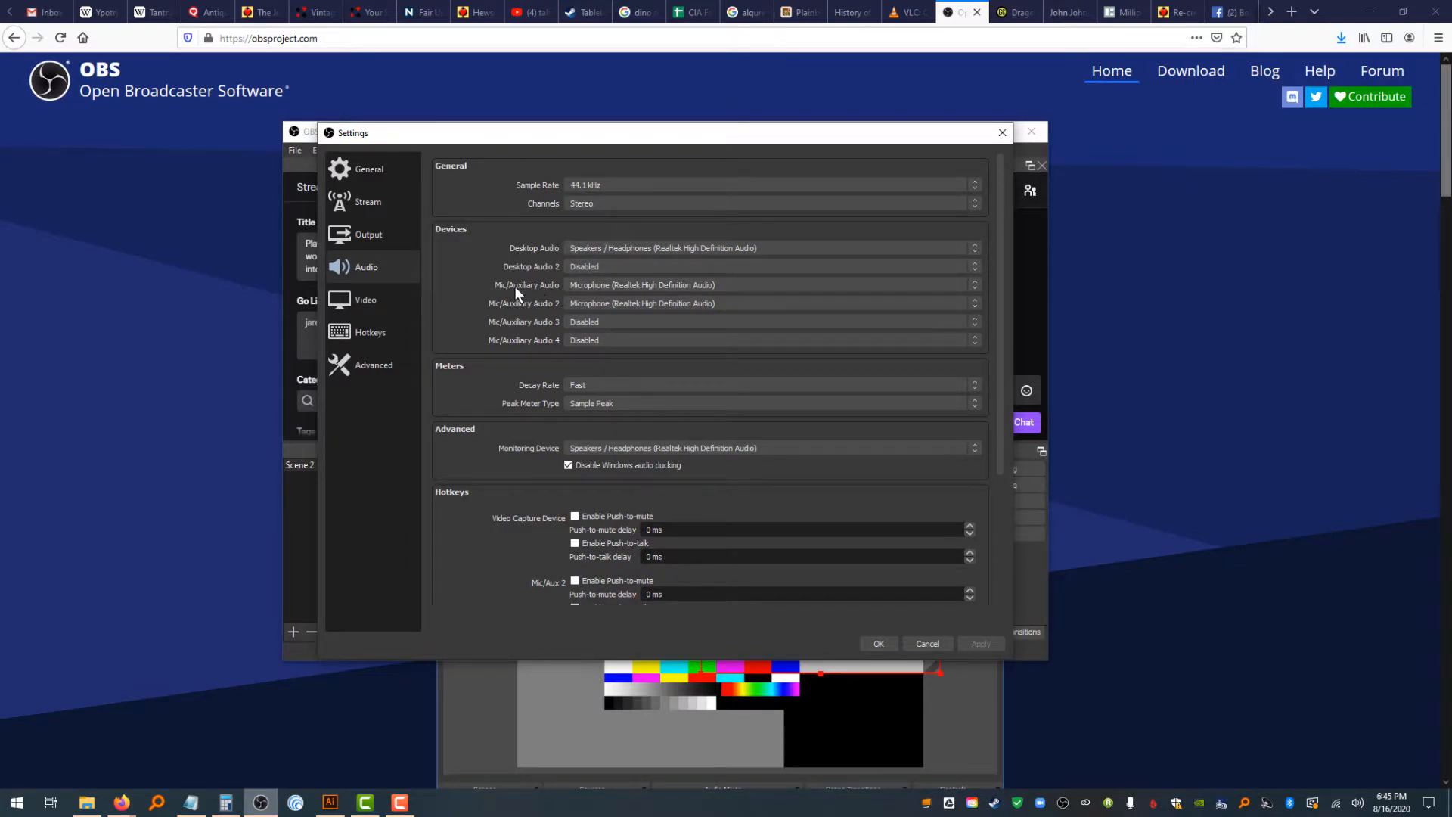
click(621, 284)
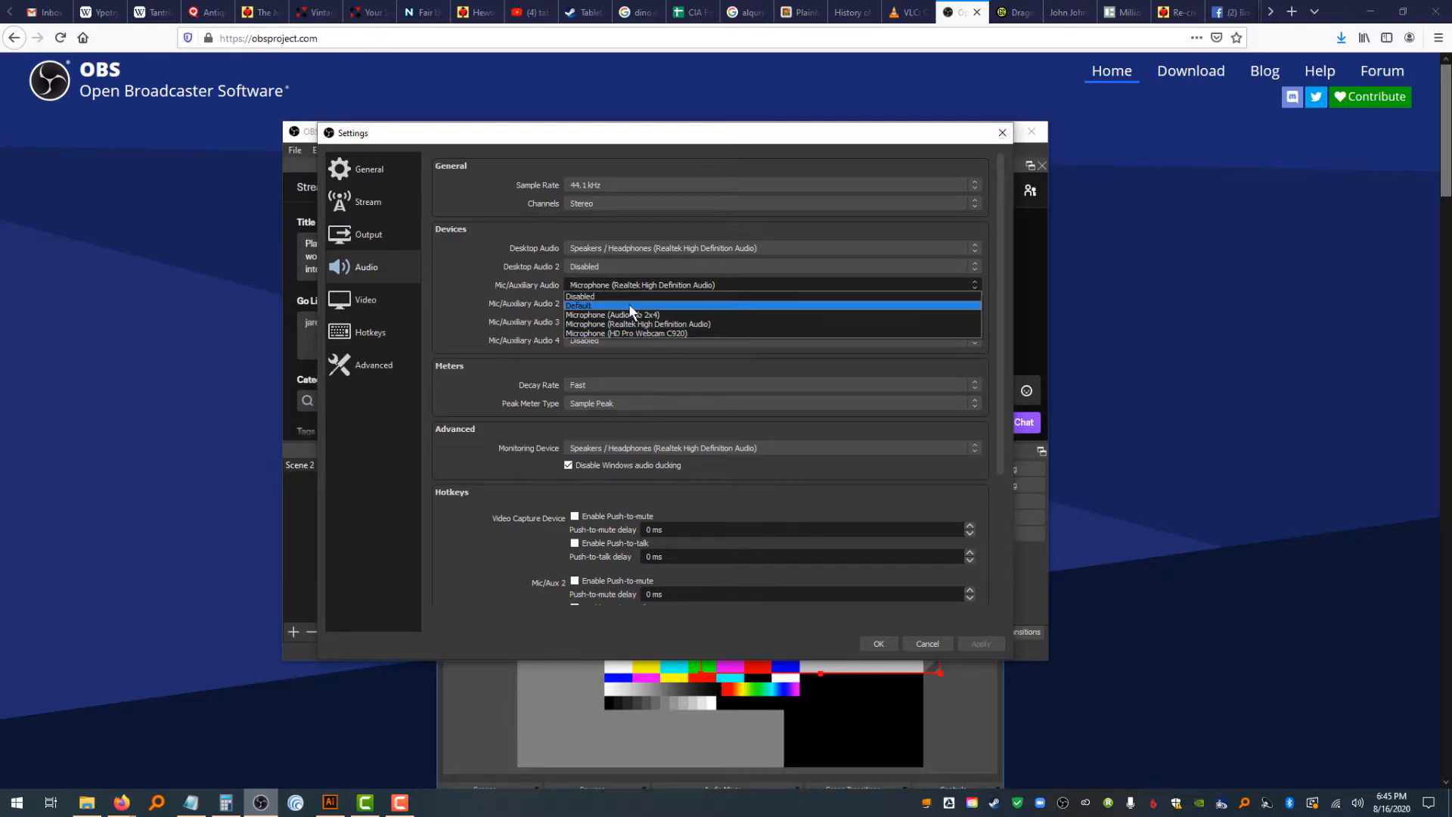
click(500, 287)
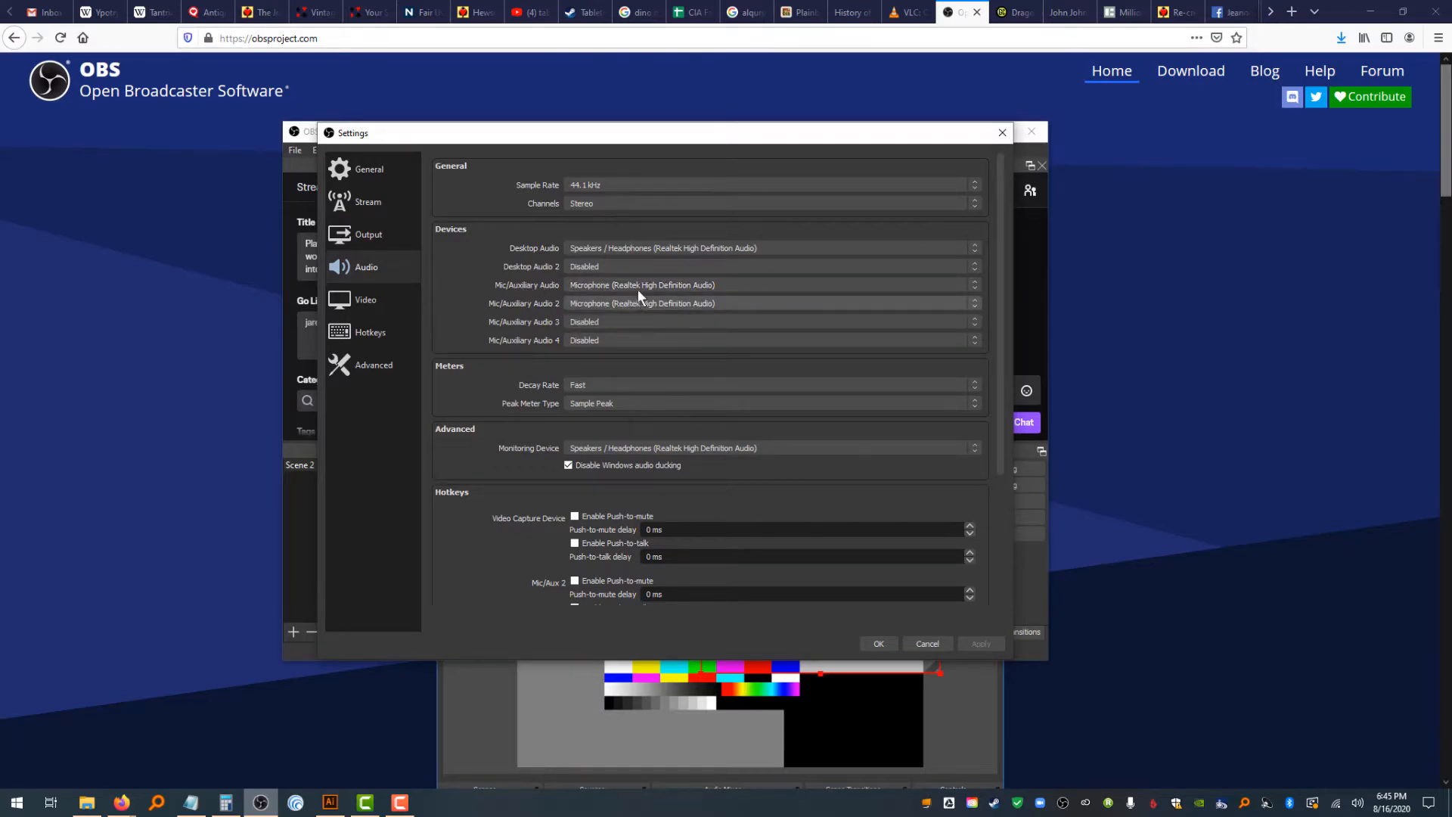
click(643, 303)
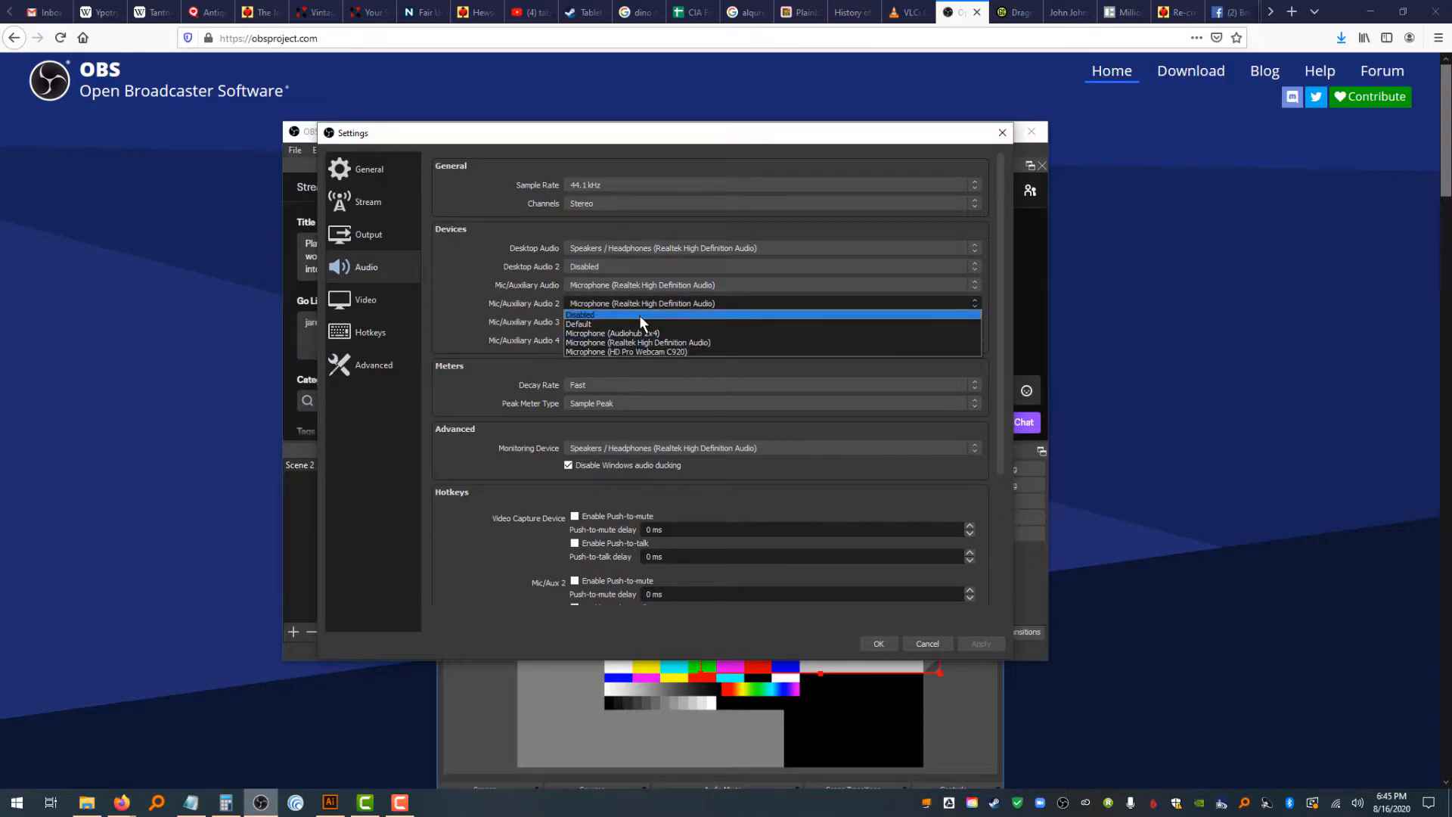
click(637, 316)
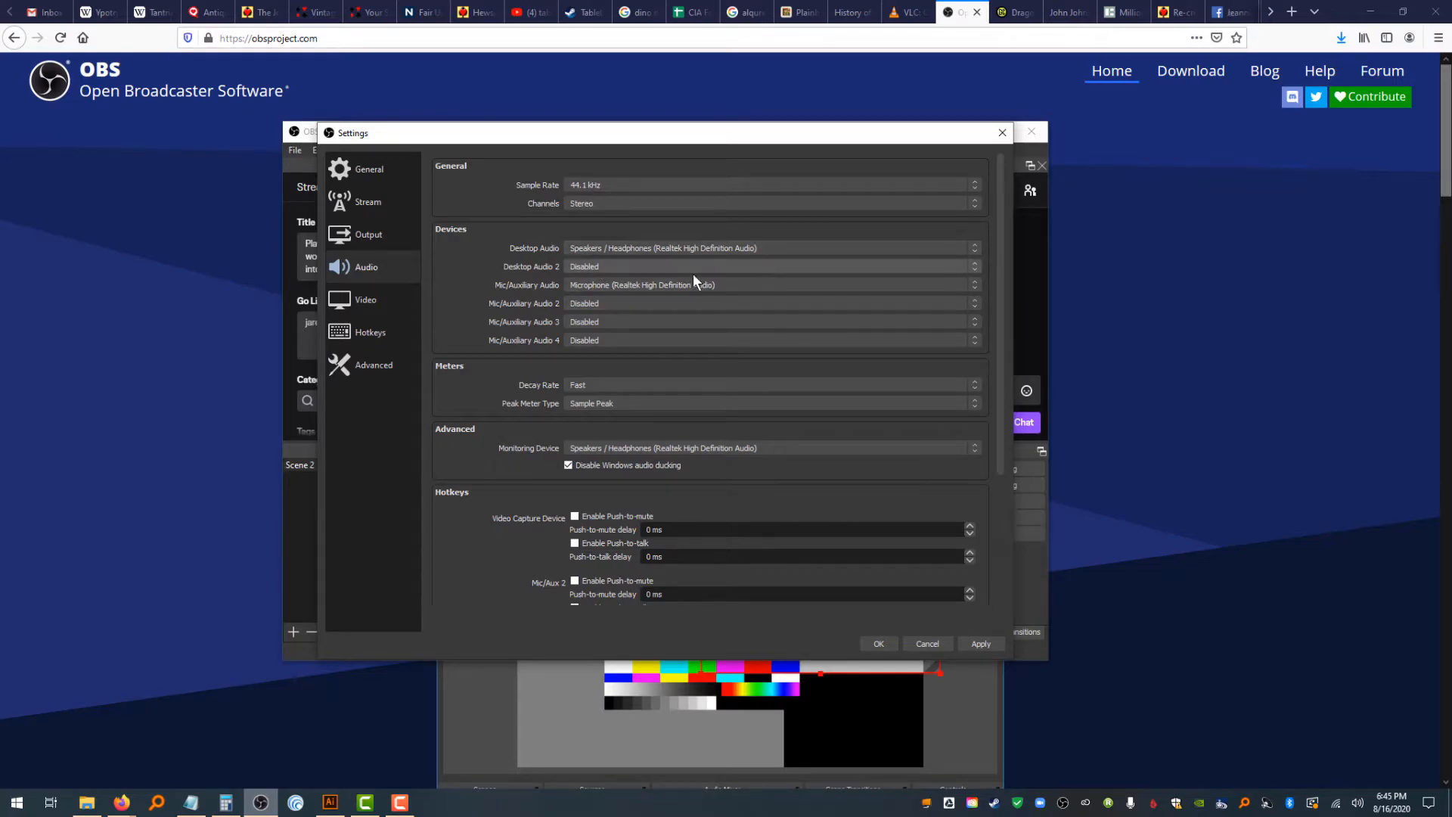
click(634, 280)
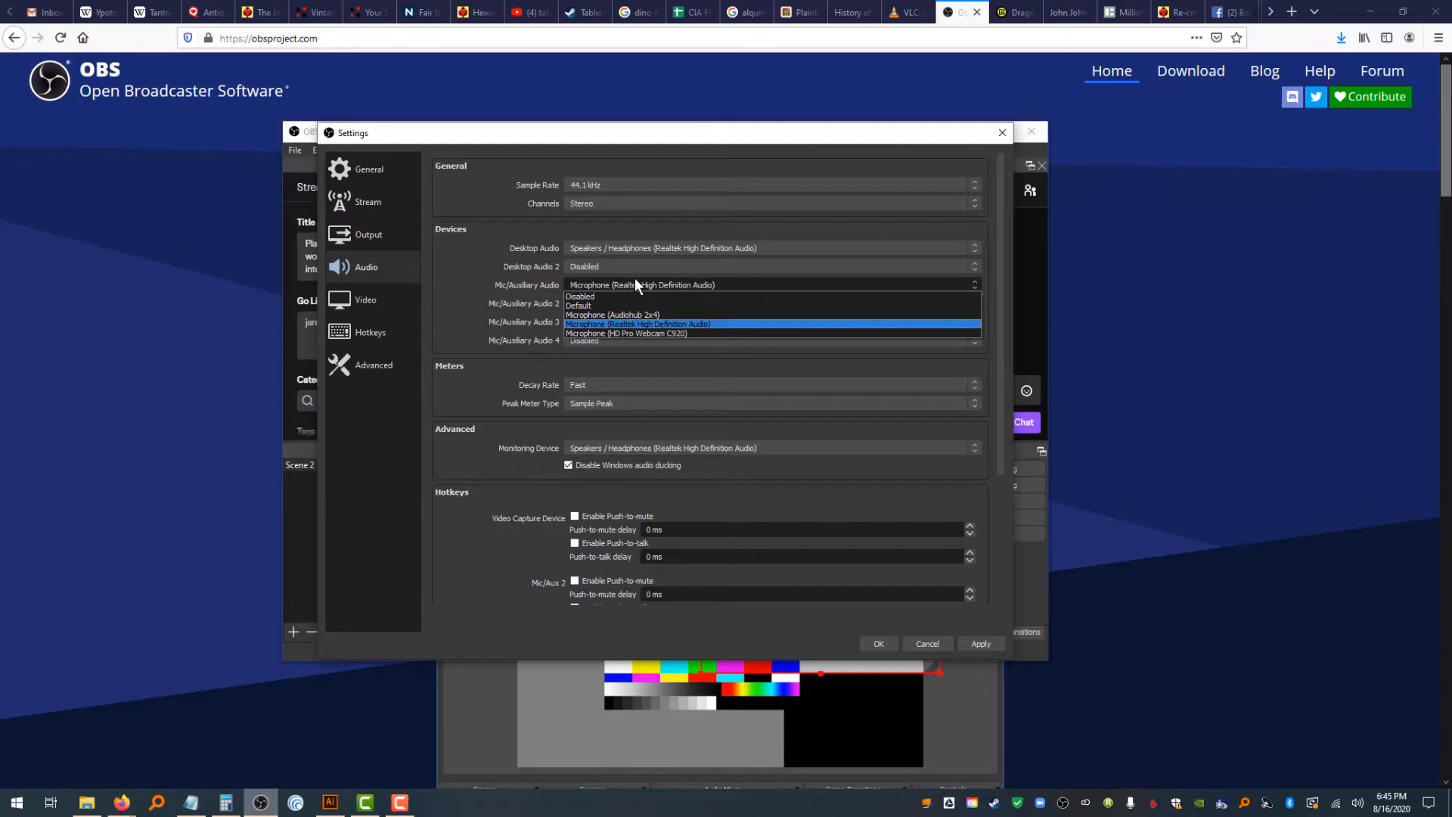
click(647, 333)
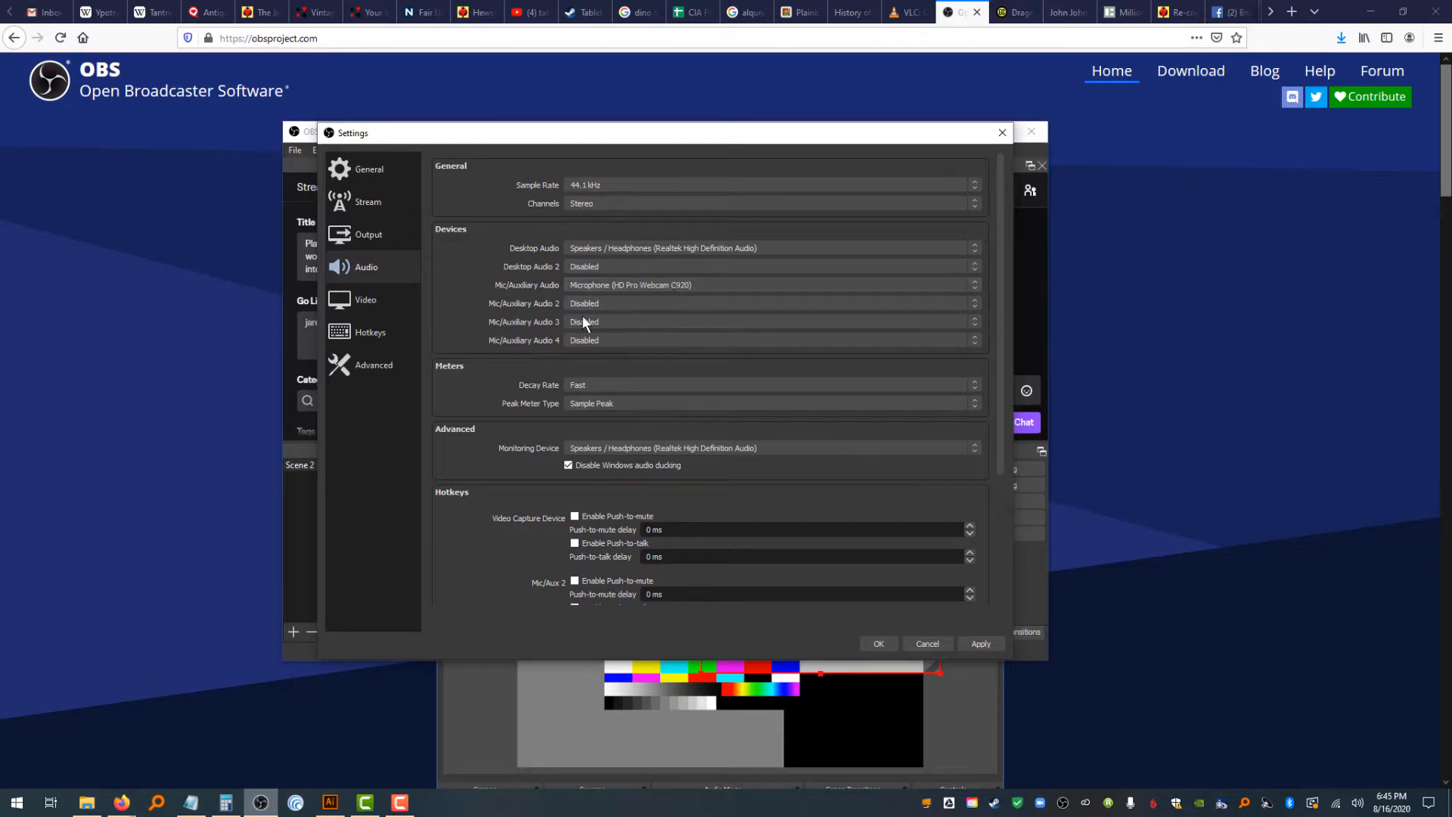
Review the Video, Hotkeys and Advanced settings pages, then apply and close the settings
click(338, 303)
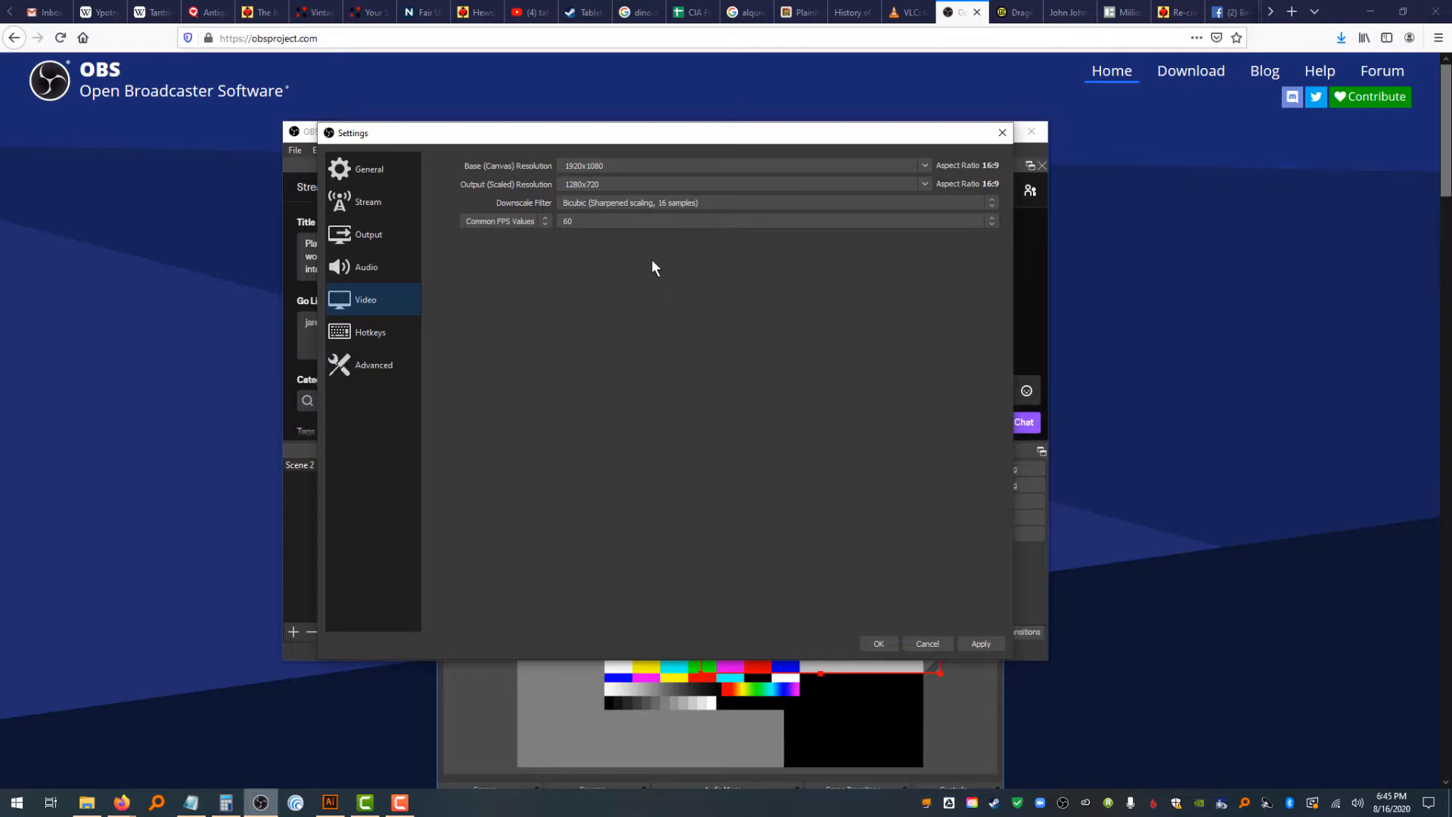
click(399, 334)
click(393, 363)
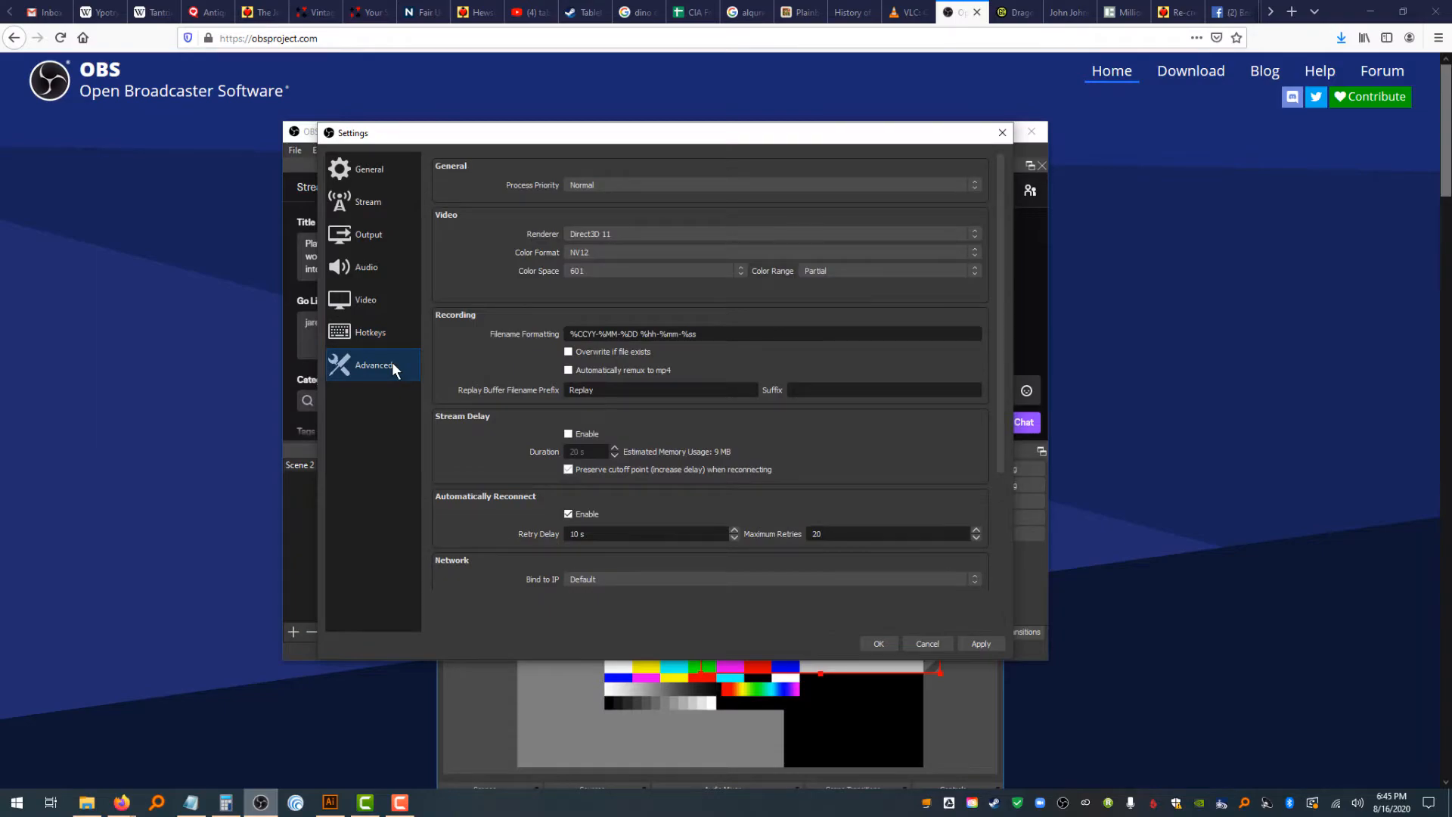
click(985, 644)
click(879, 643)
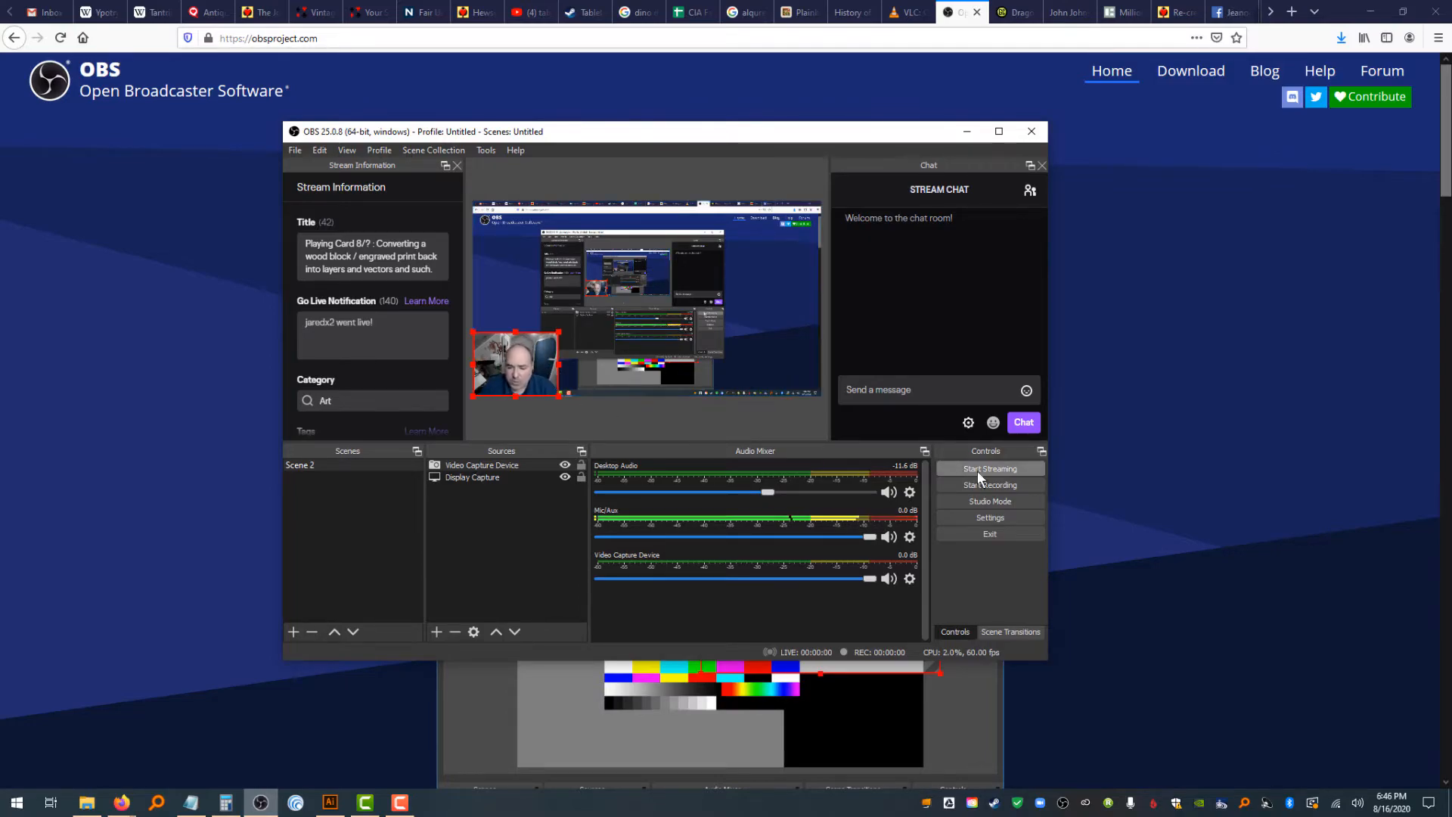
Start a recording and minimize the OBS window
click(997, 489)
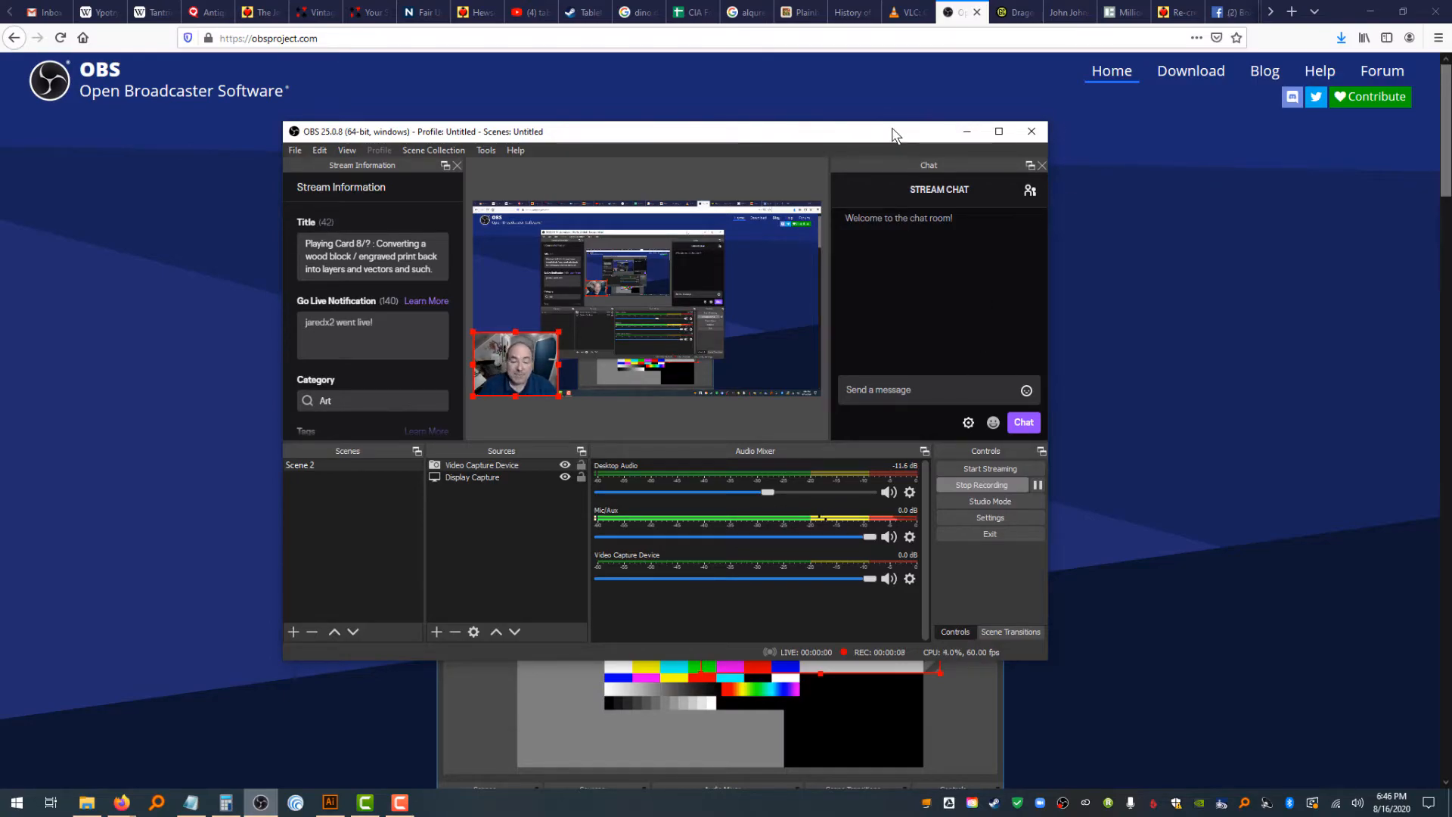
click(960, 133)
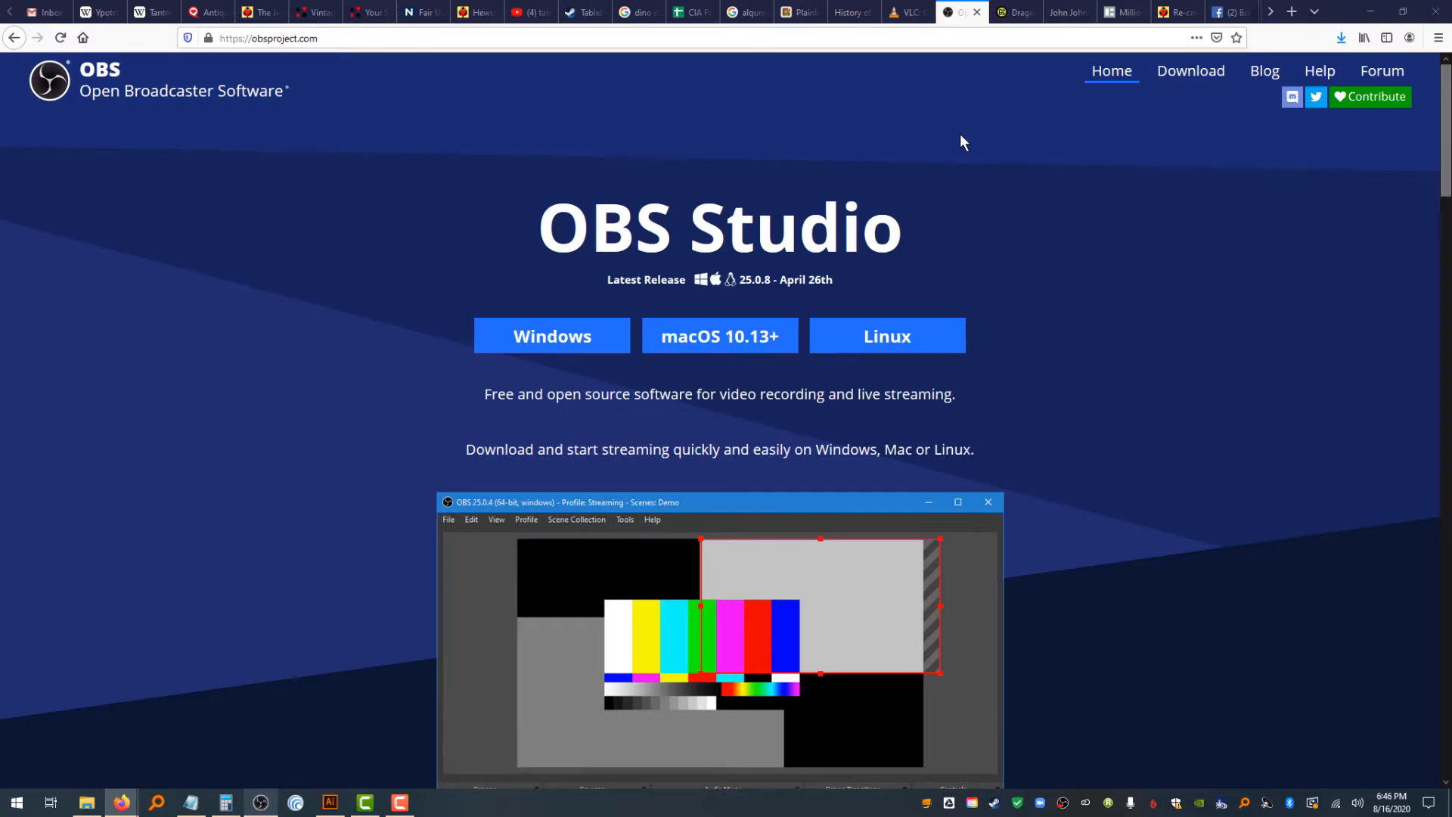
Browse the OBS website pages and the VideoLAN site as sample content for the recording
scroll(961, 227, down, 10)
scroll(956, 453, down, 5)
scroll(956, 454, up, 15)
click(1190, 74)
click(1275, 71)
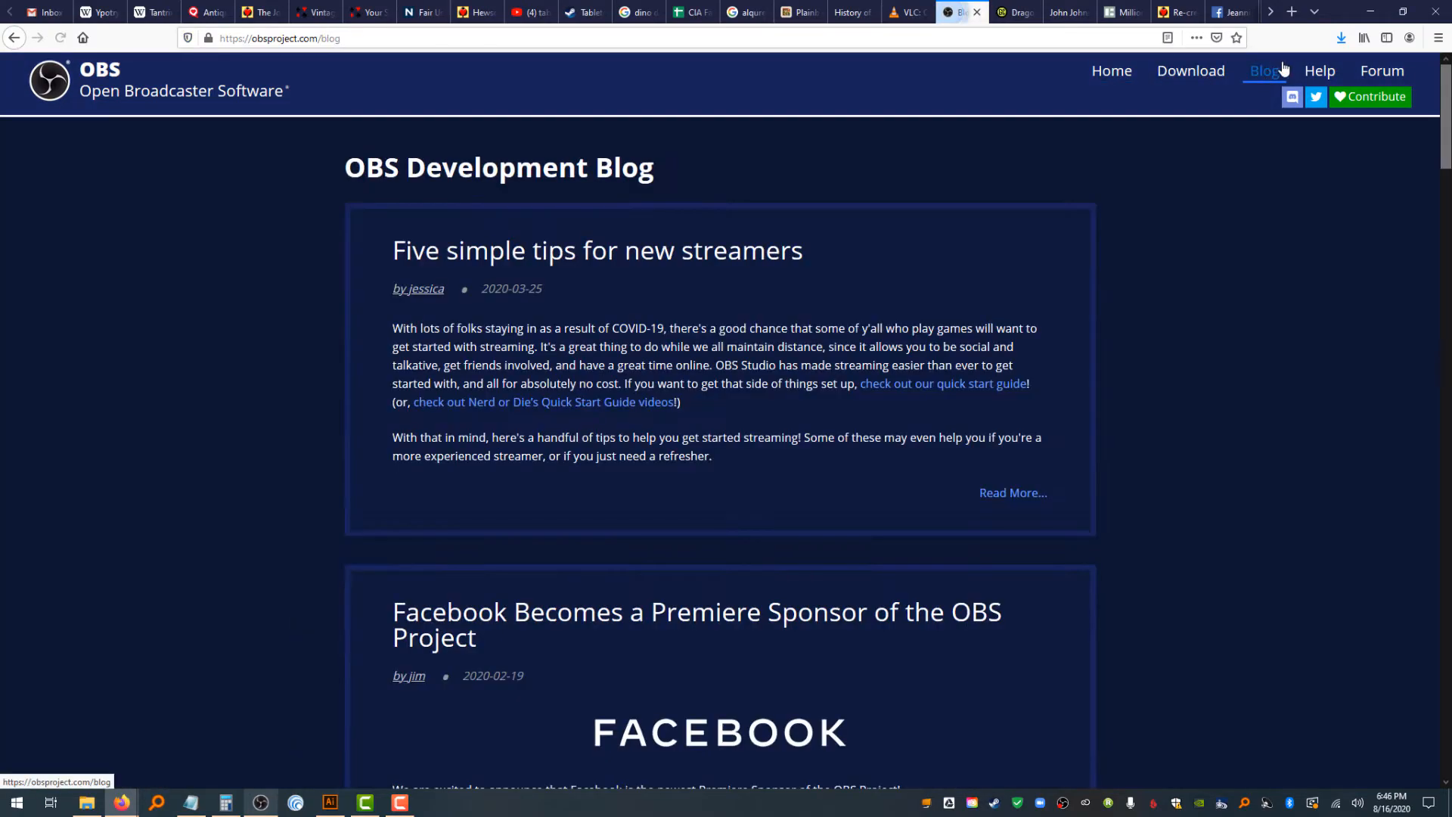
click(1319, 71)
click(908, 12)
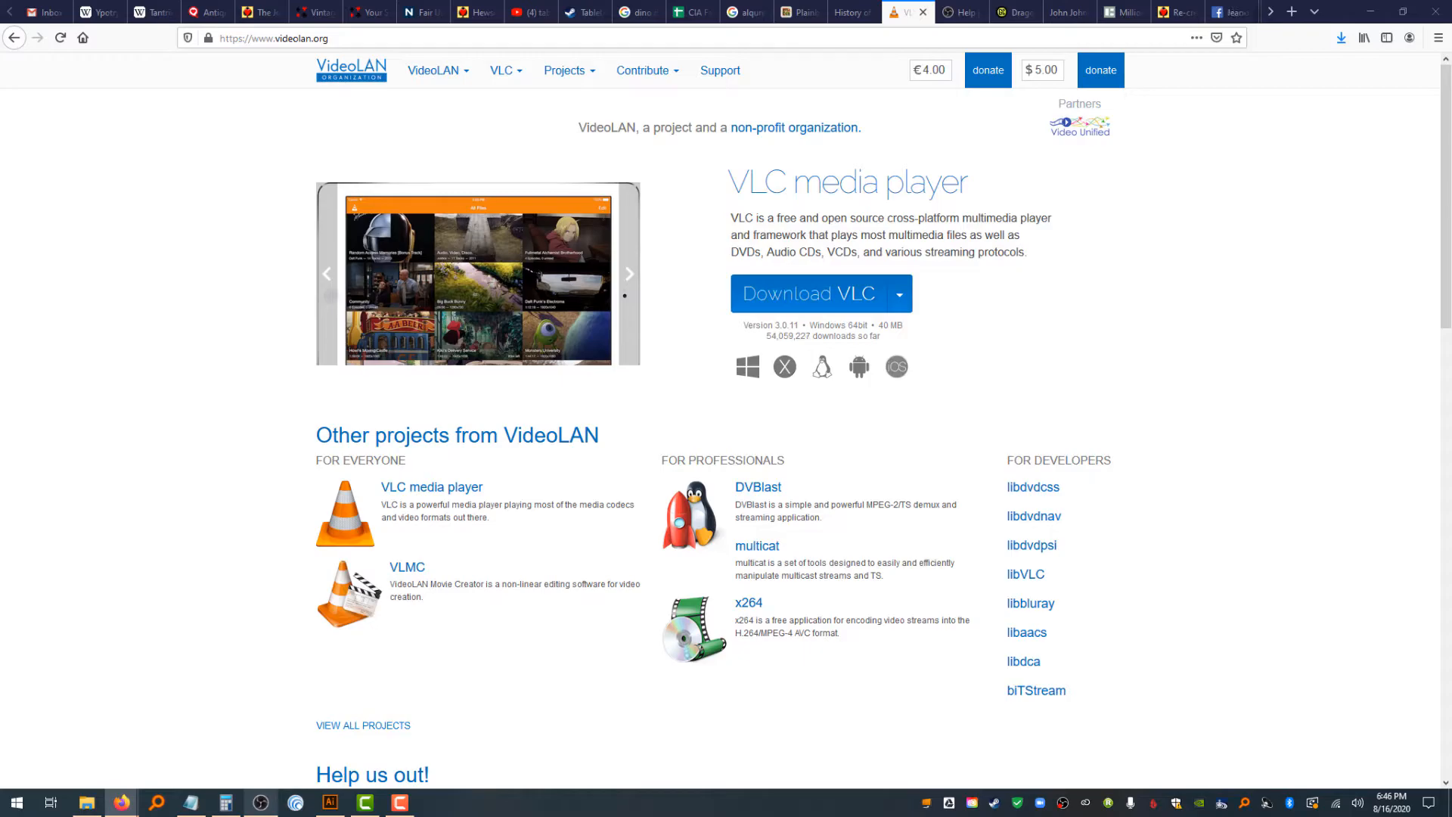
scroll(265, 350, down, 5)
scroll(357, 421, down, 3)
scroll(357, 421, up, 8)
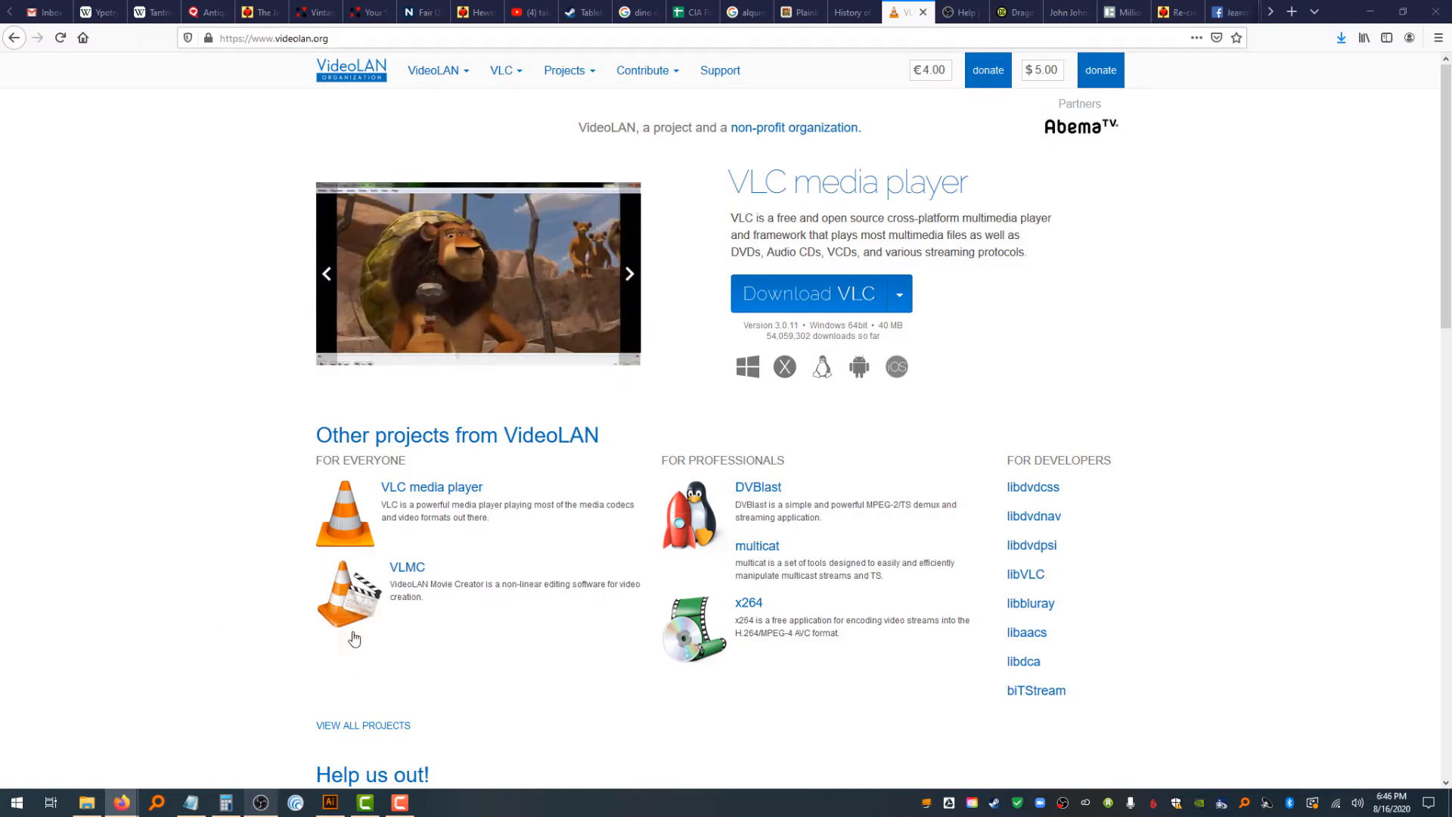
Stop the recording in OBS and open the Video Capture folder in File Explorer
click(261, 803)
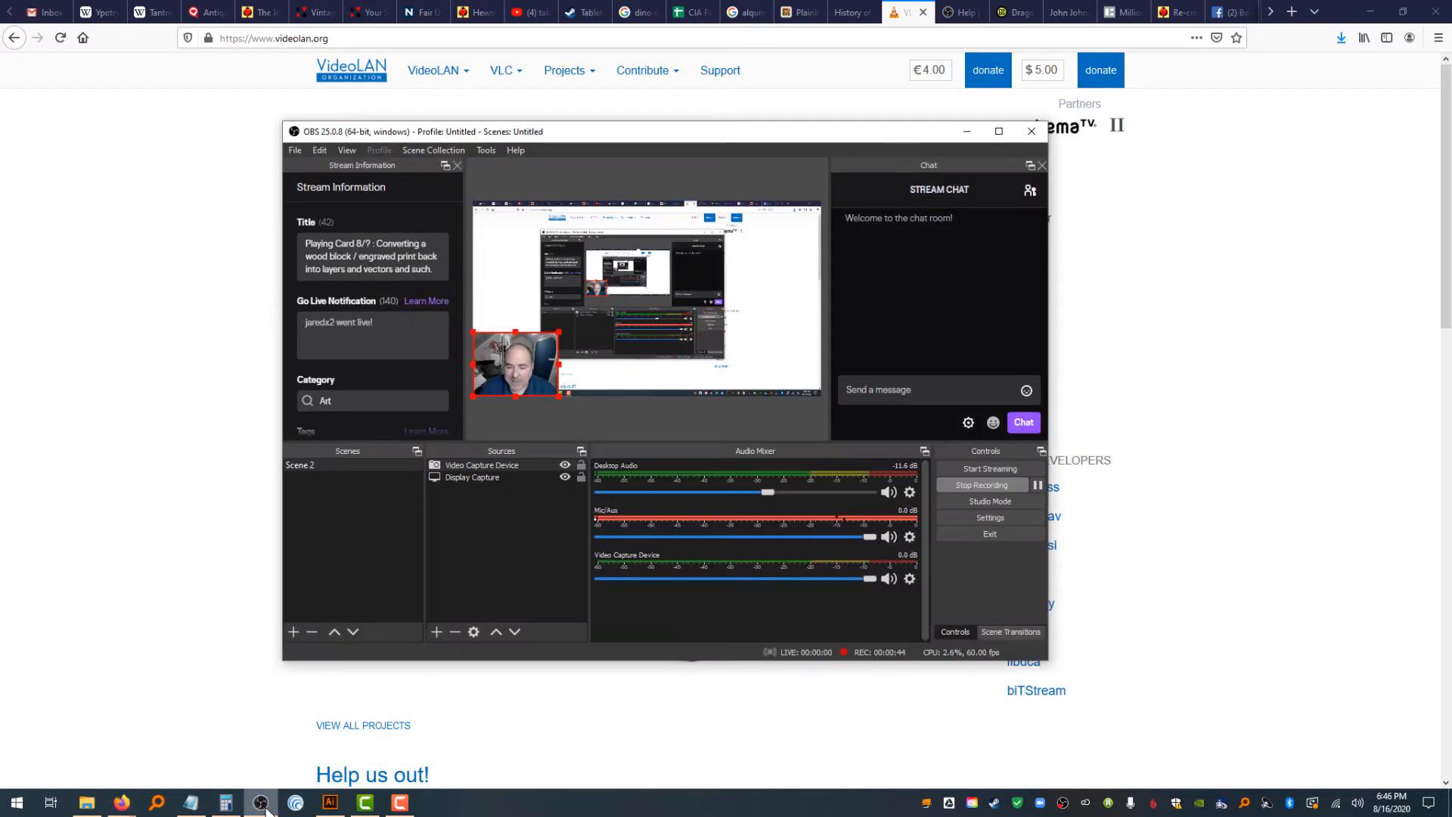
click(971, 483)
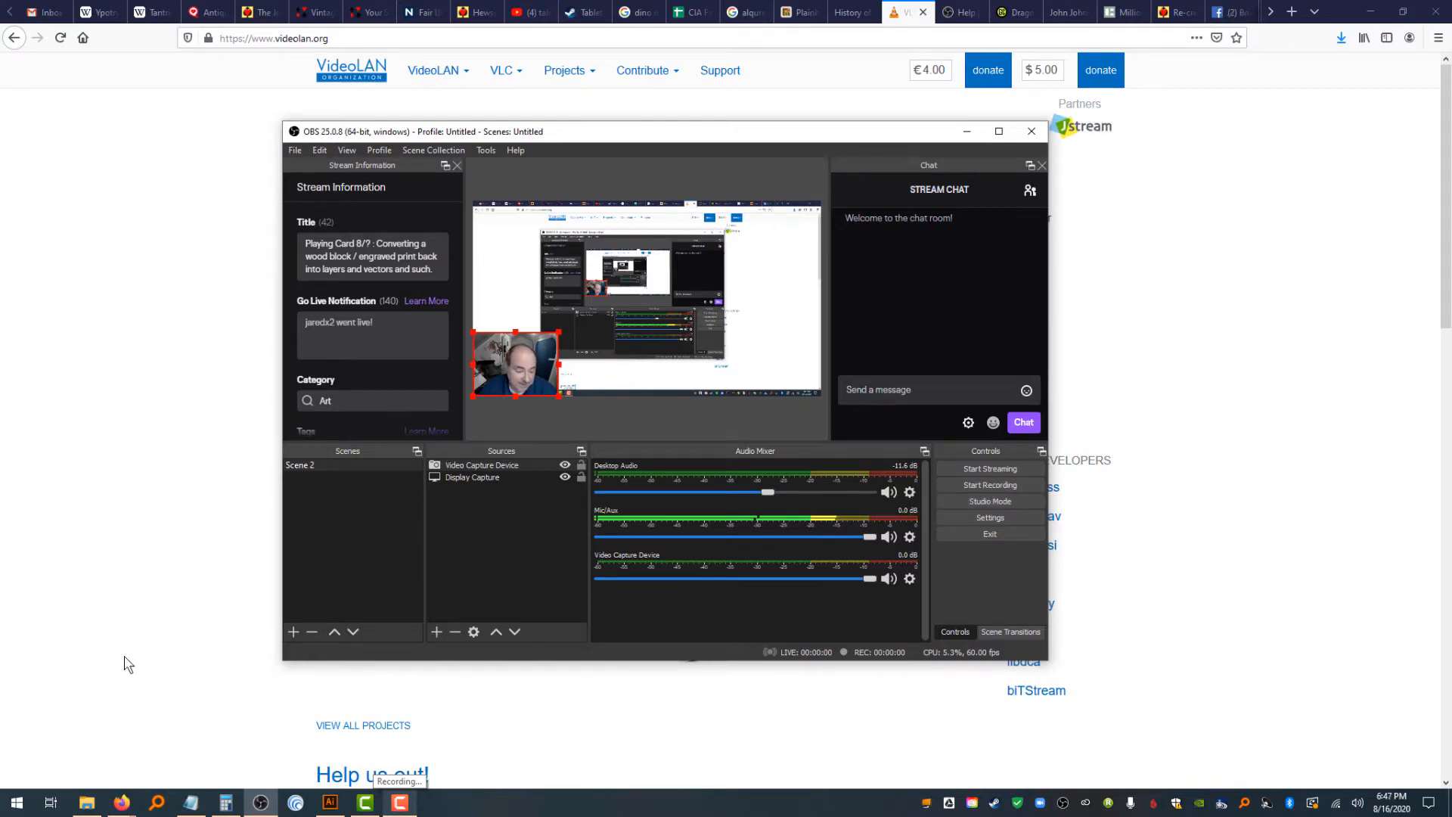
click(89, 803)
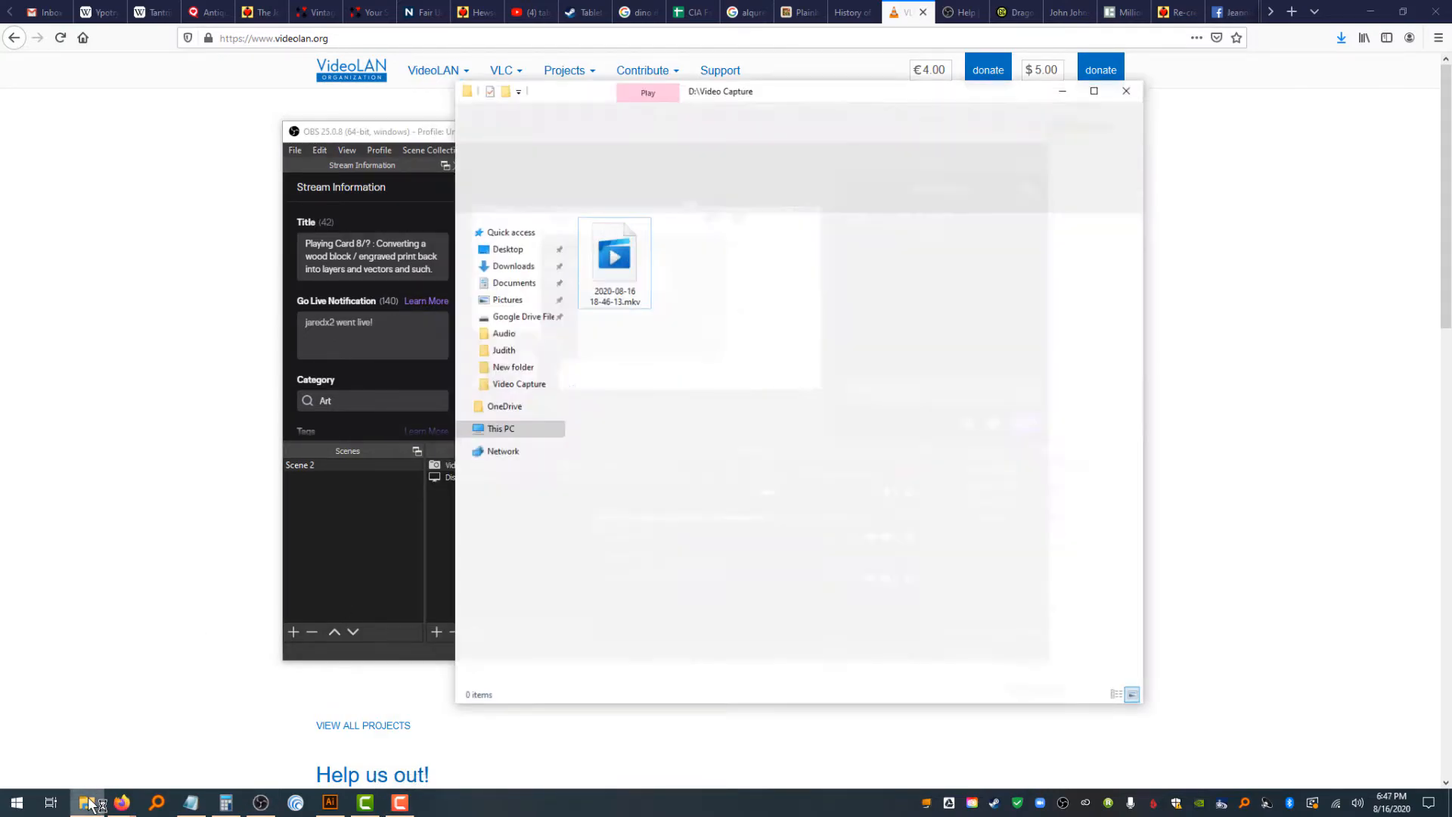
Rename the new recording as MyFirstVideo.mkv
click(624, 263)
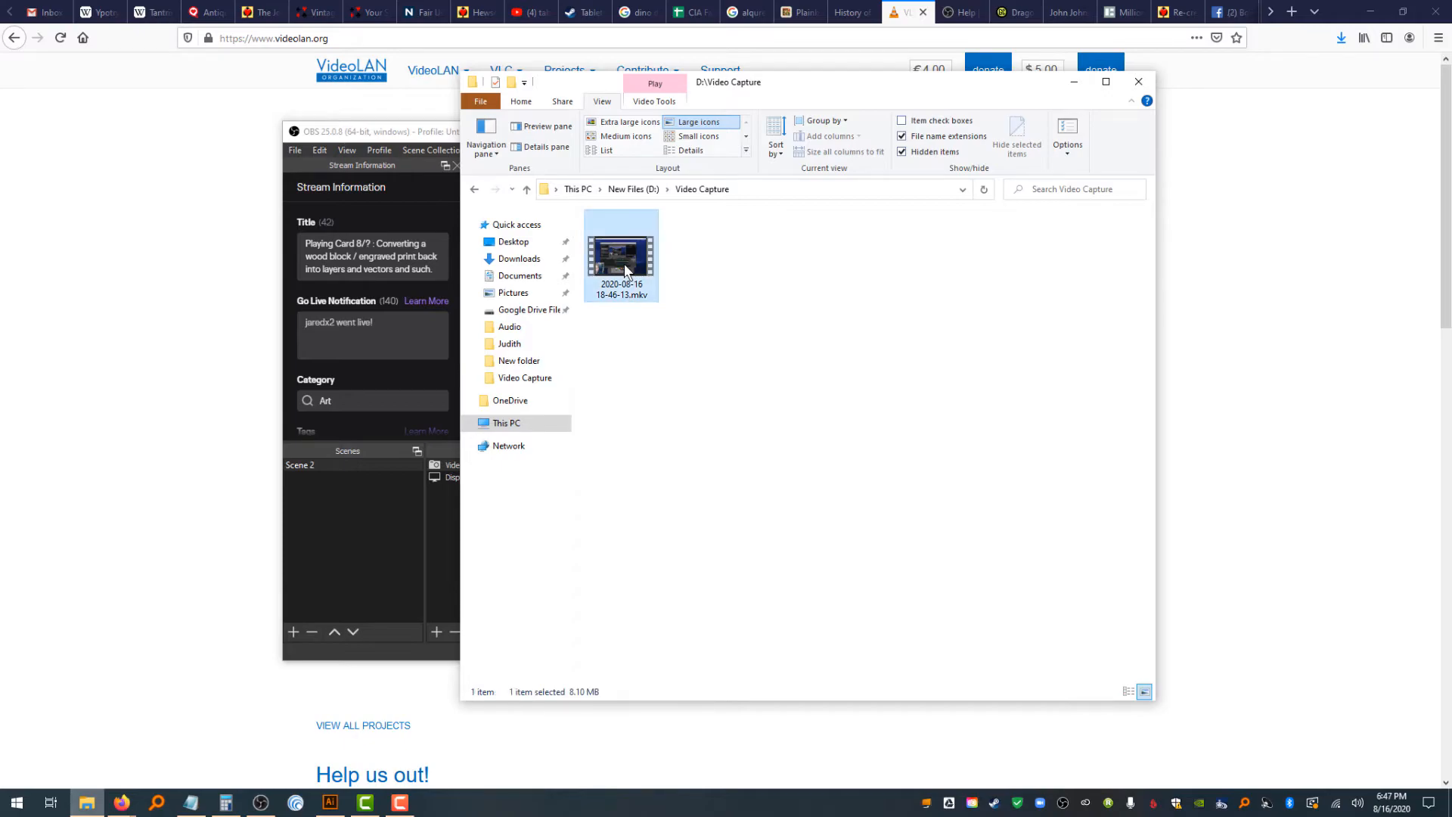
click(624, 290)
text(MyFirstVideo)
key(Return)
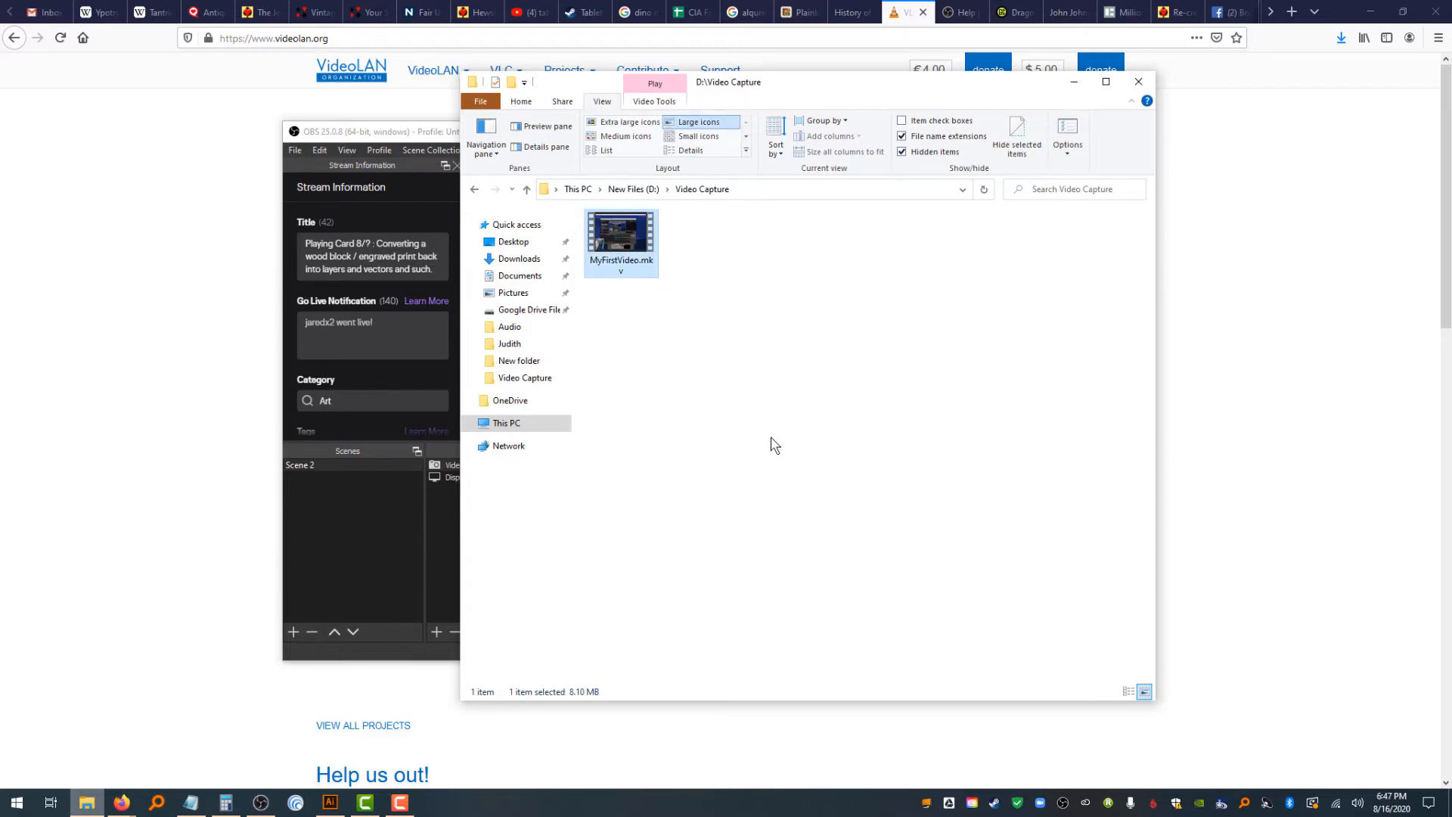
Open MyFirstVideo.mkv with VLC media player to check the recording, then close the player
right_click(637, 224)
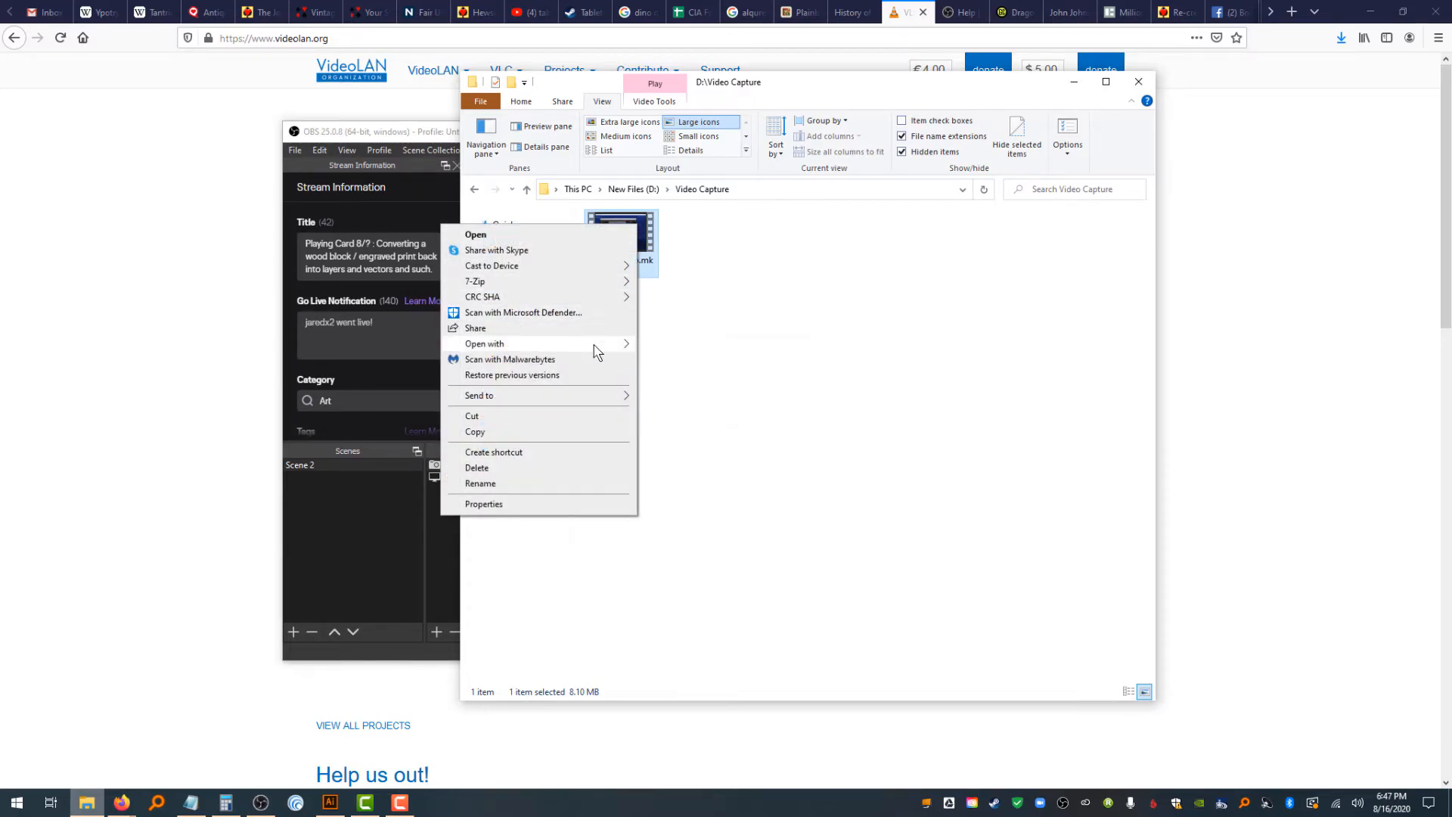
mouse_move(597, 344)
click(682, 363)
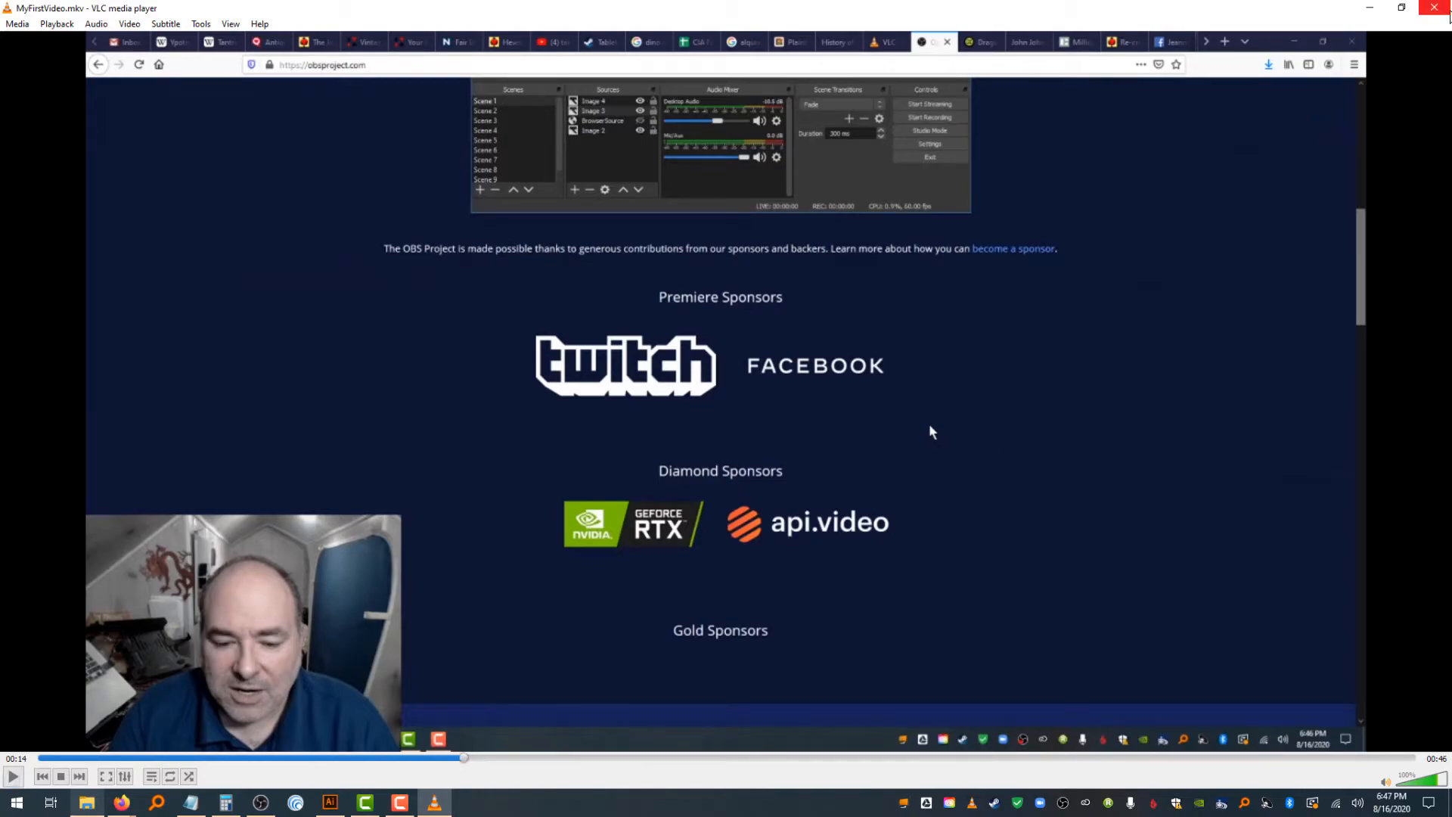
click(1448, 12)
Lower the Mic/Aux volume fader to about -11.3 dB
click(369, 545)
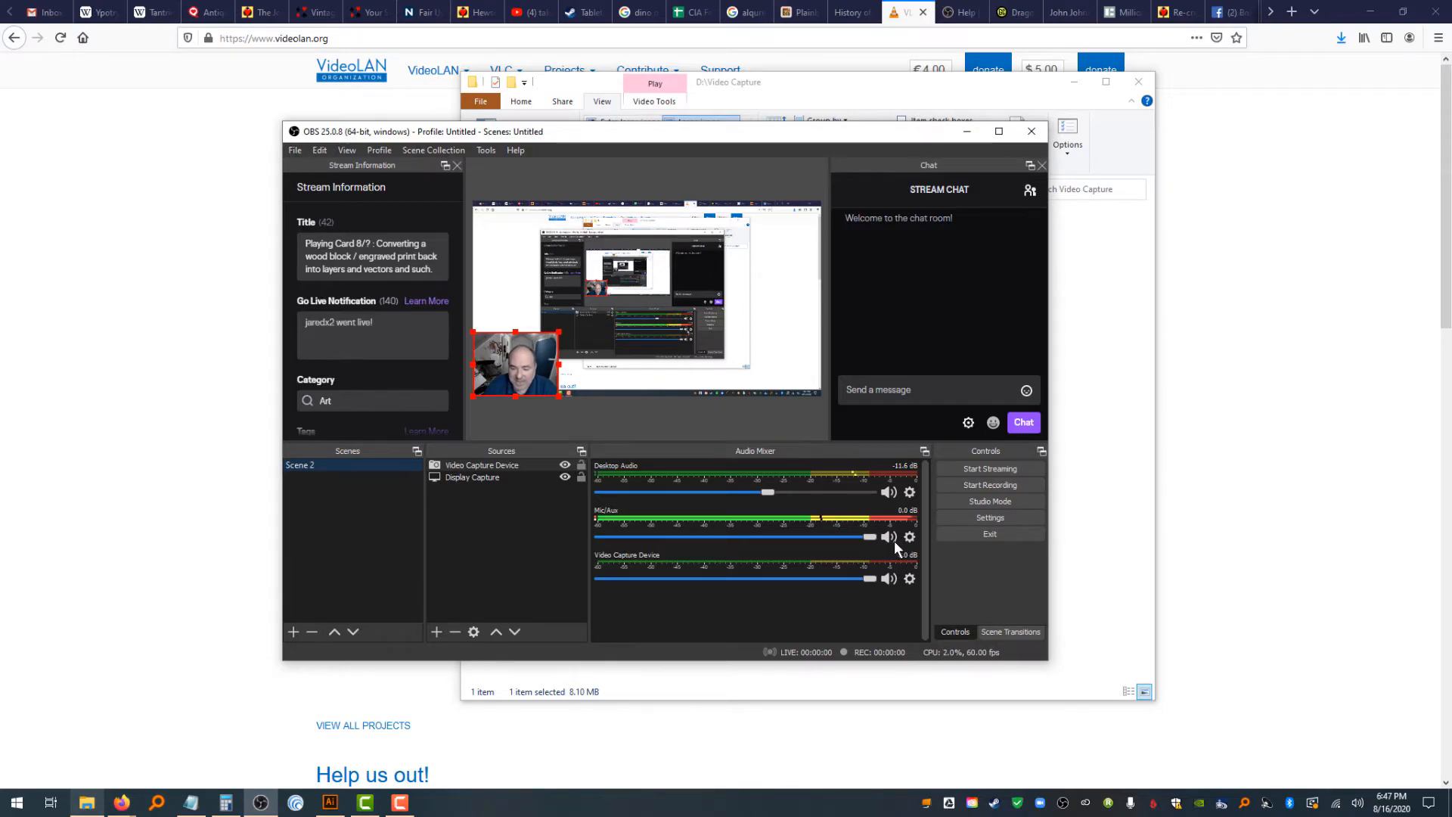
drag(871, 536, 773, 539)
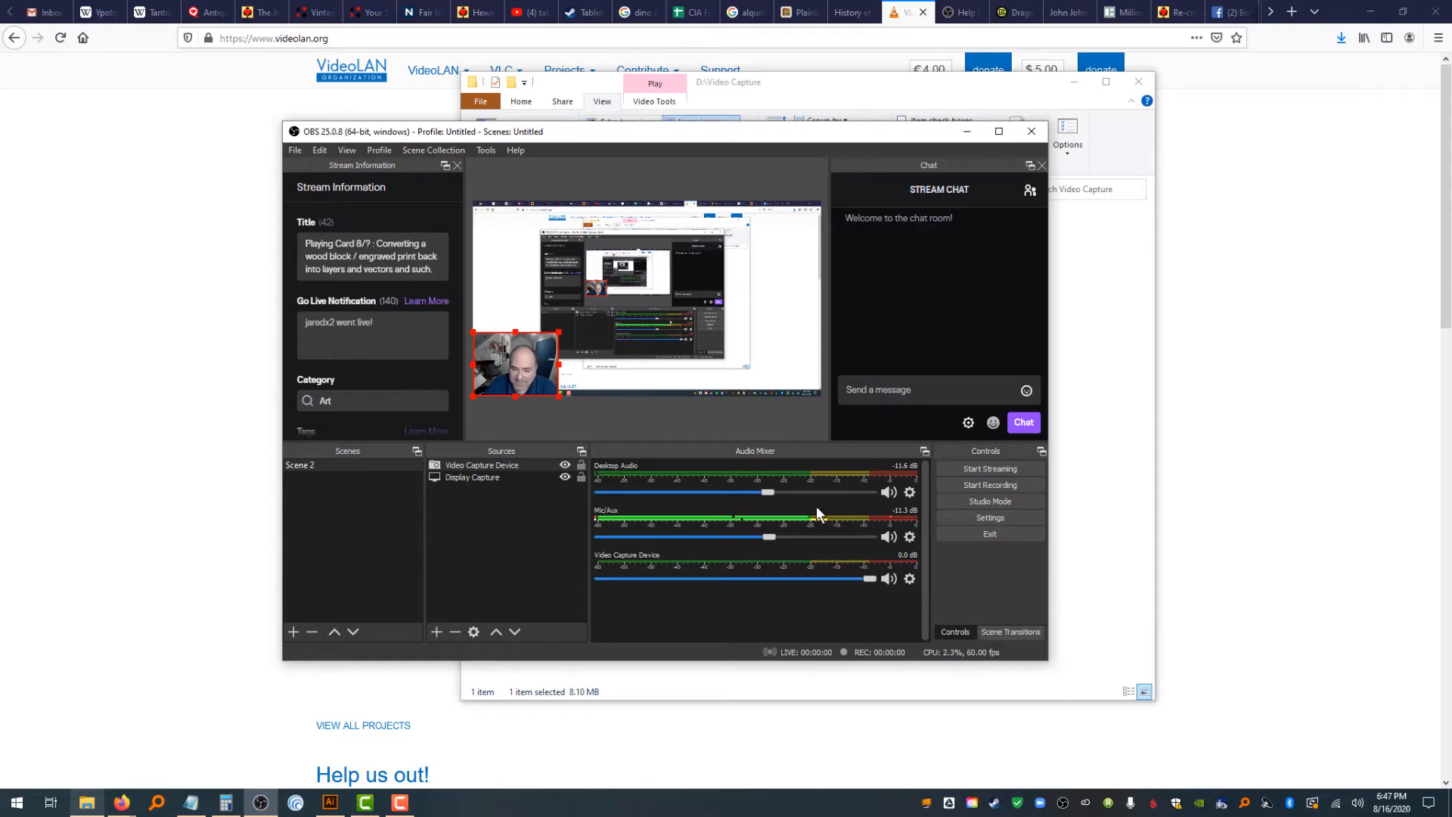
Record a short test clip and return to the Video Capture folder
click(995, 484)
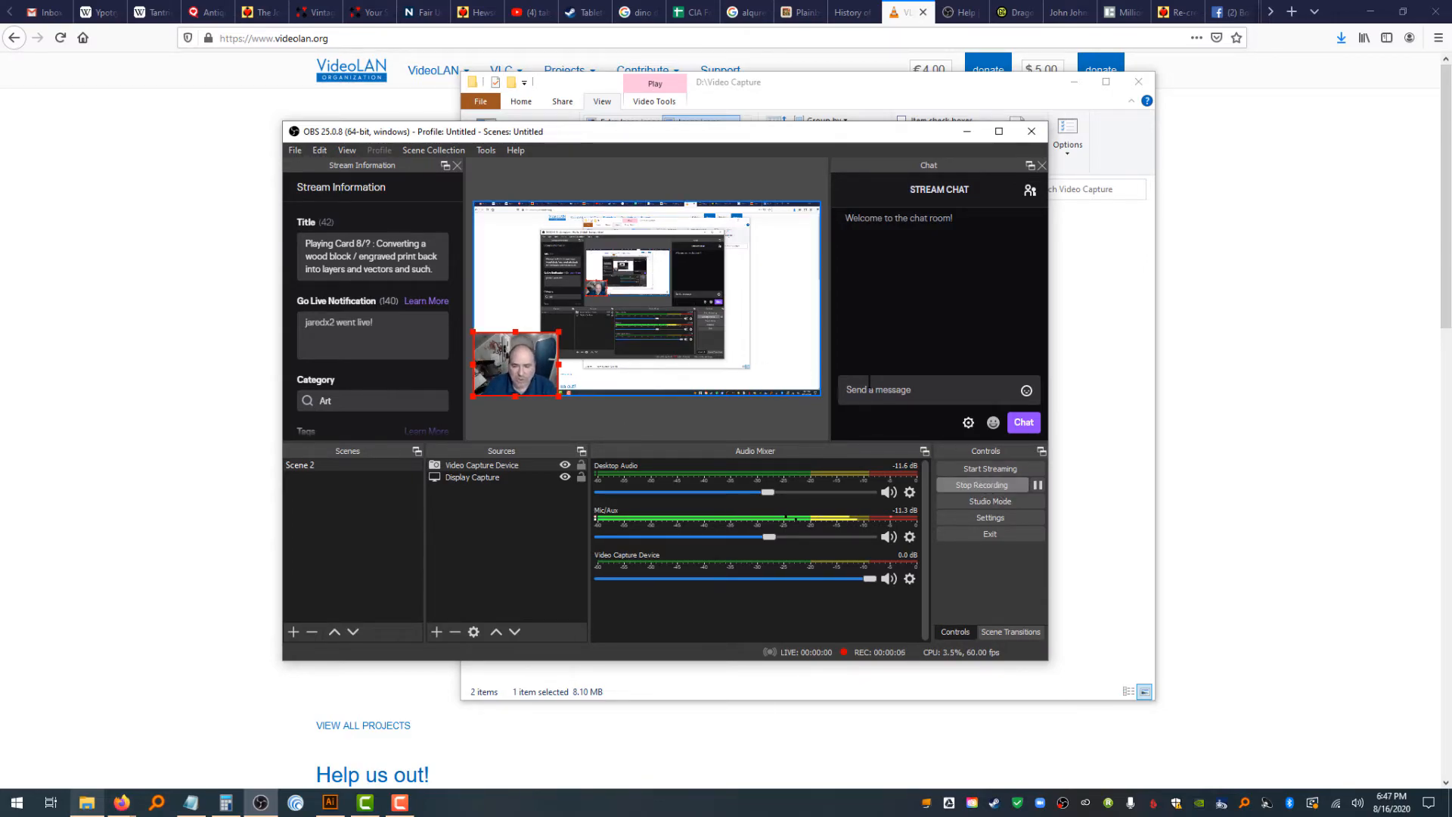
click(969, 482)
click(1076, 461)
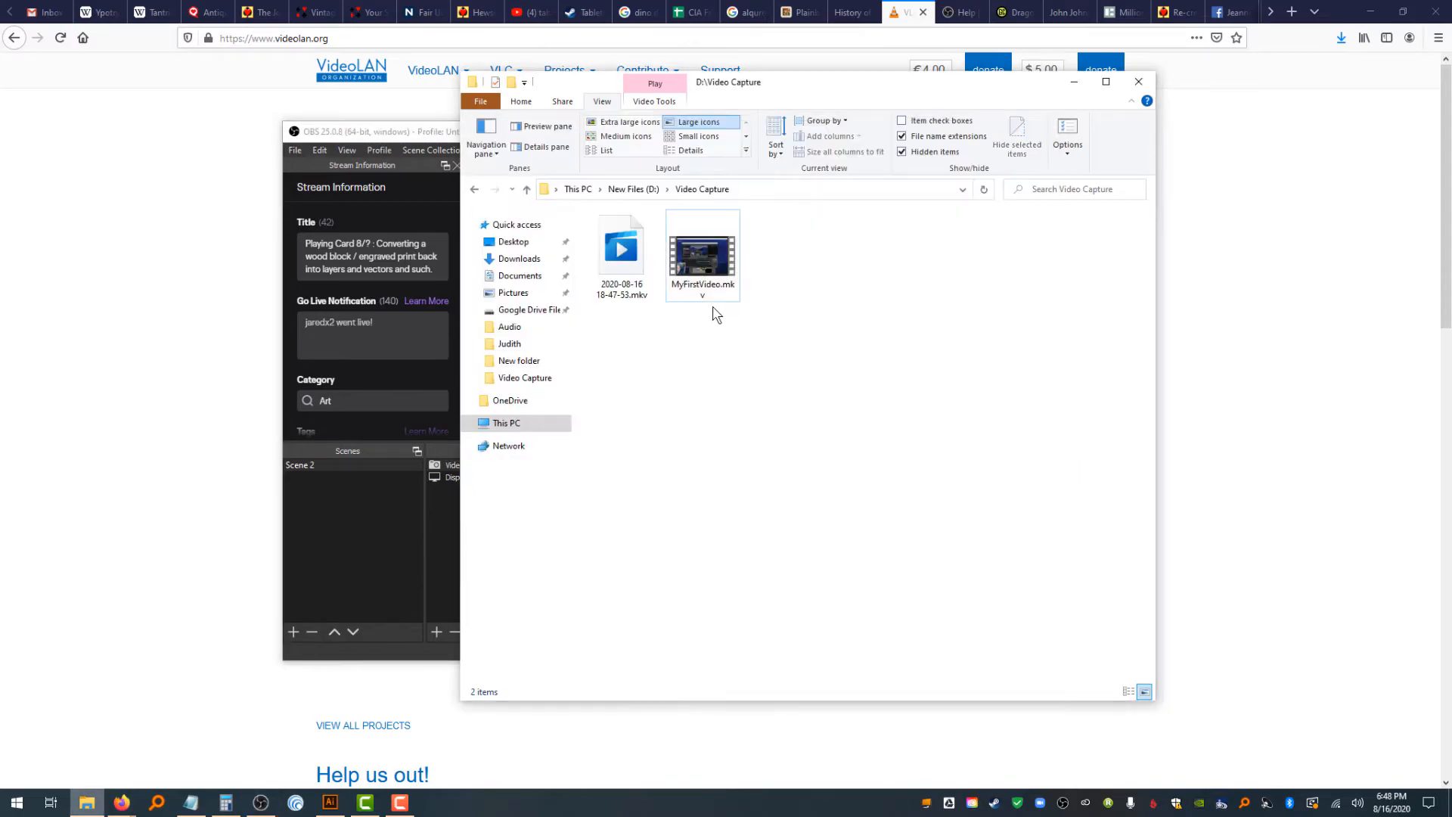
Open the new test recording with VLC media player, then close the player
right_click(626, 258)
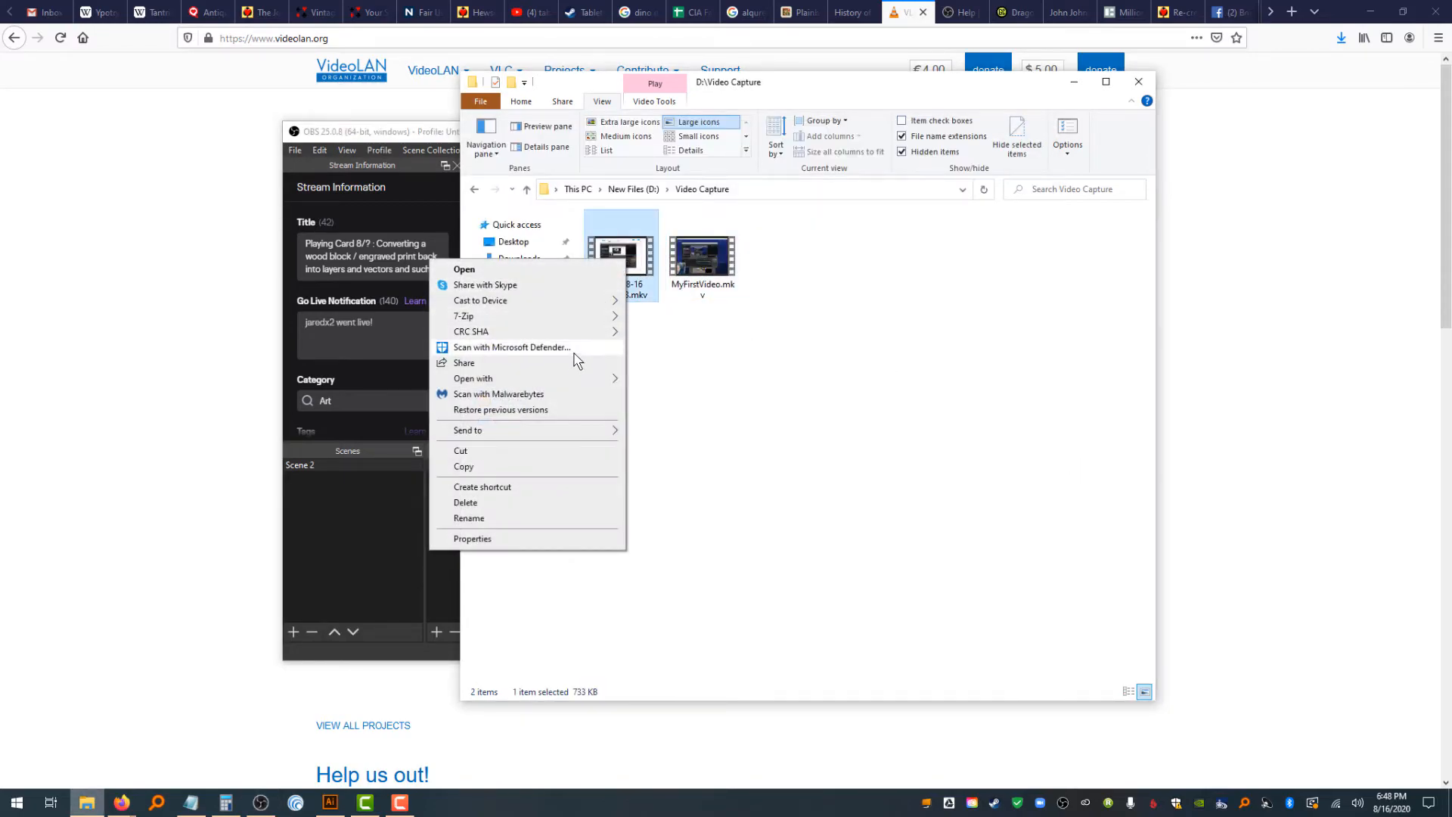
mouse_move(586, 381)
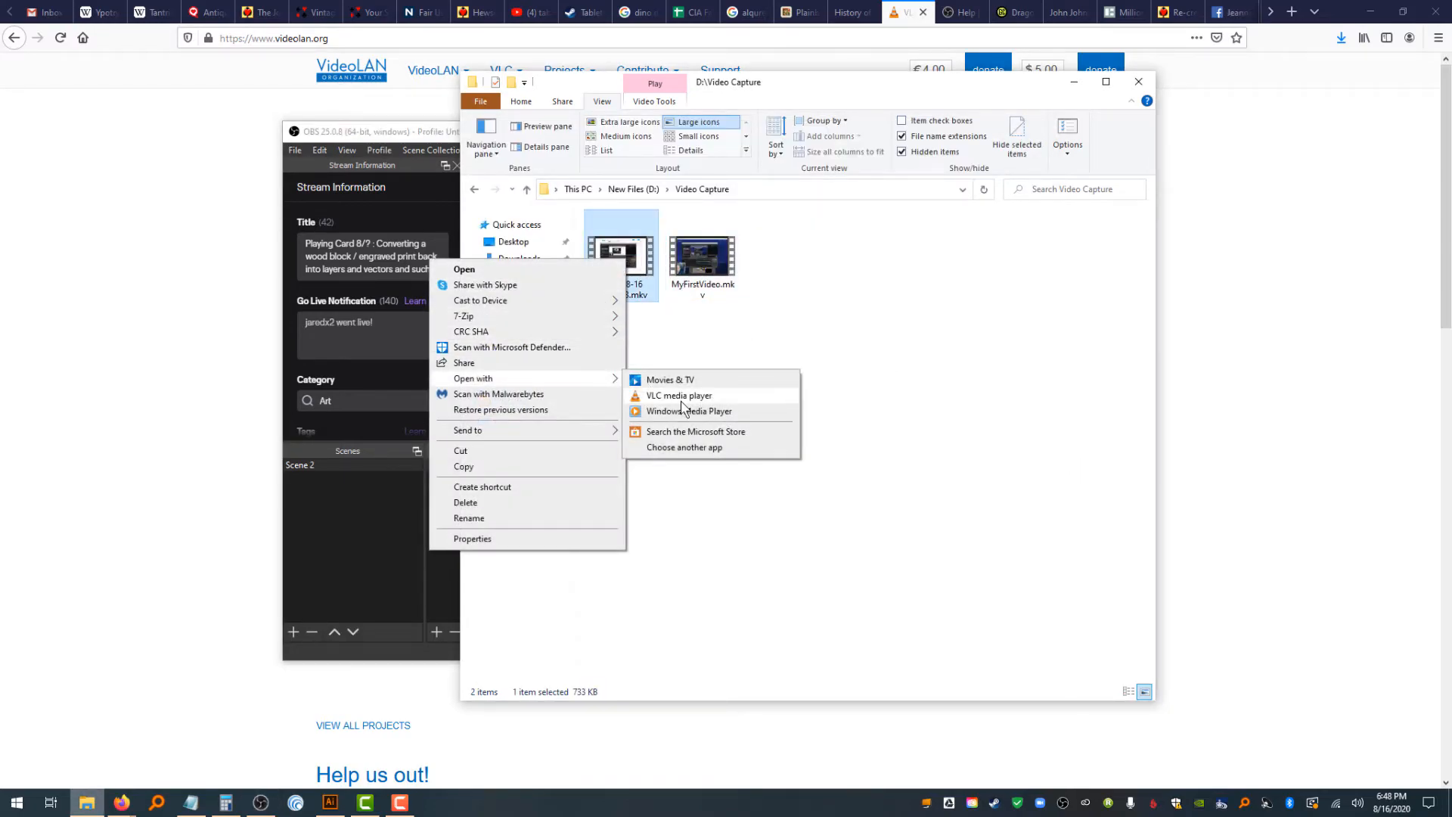
click(683, 397)
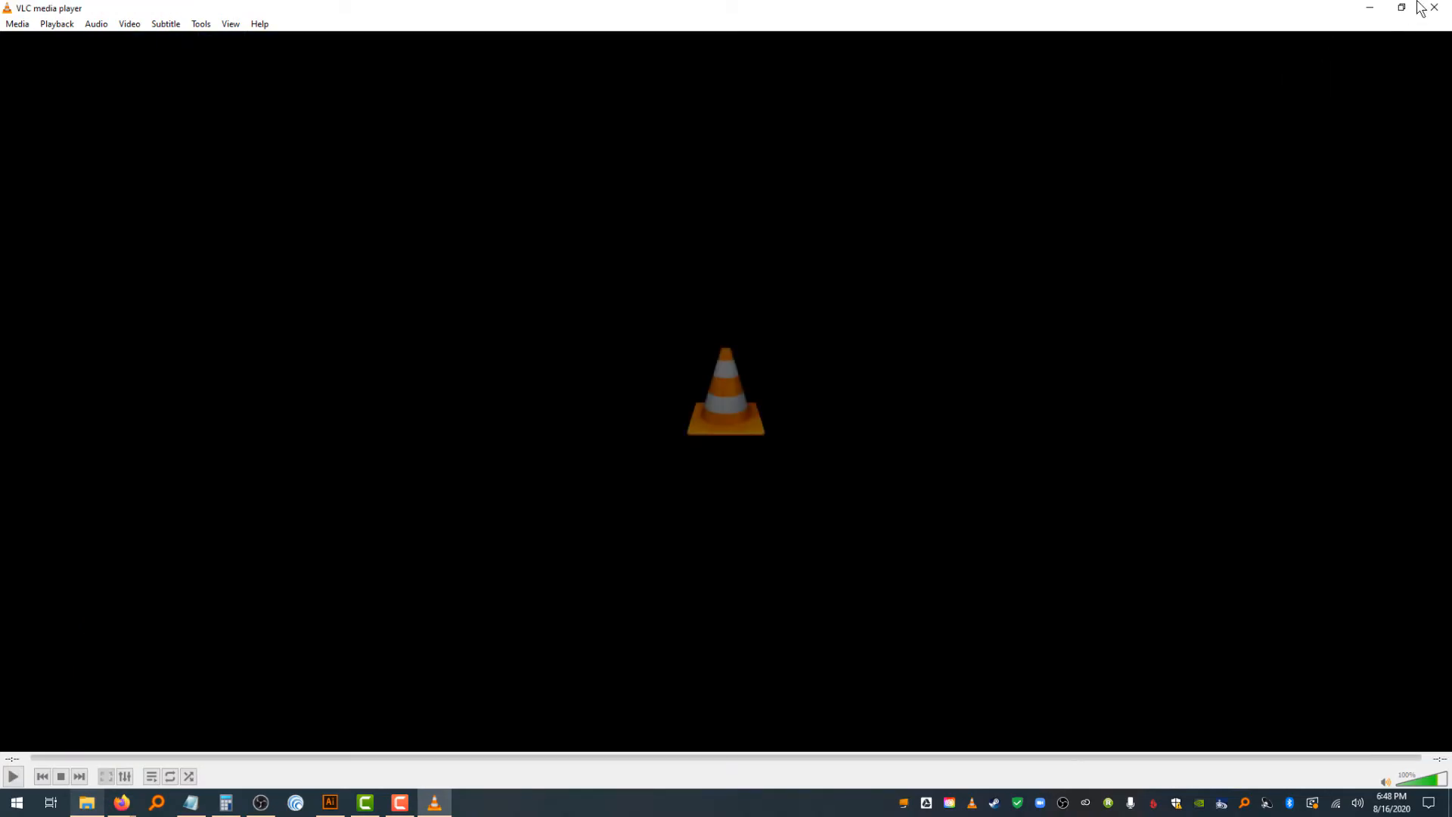
click(1433, 9)
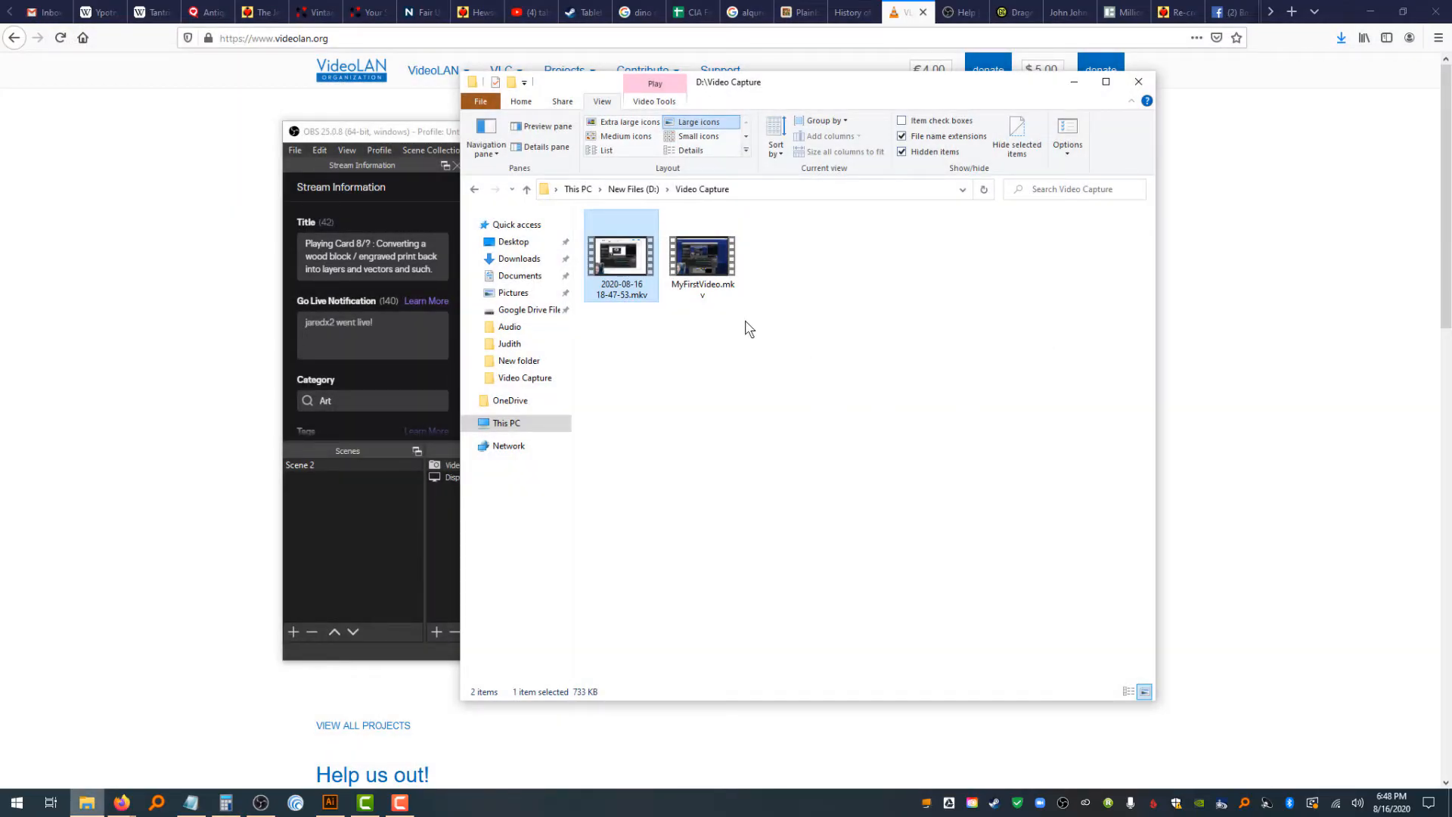
Delete MyFirstVideo.mkv from the Video Capture folder
click(702, 257)
key(Delete)
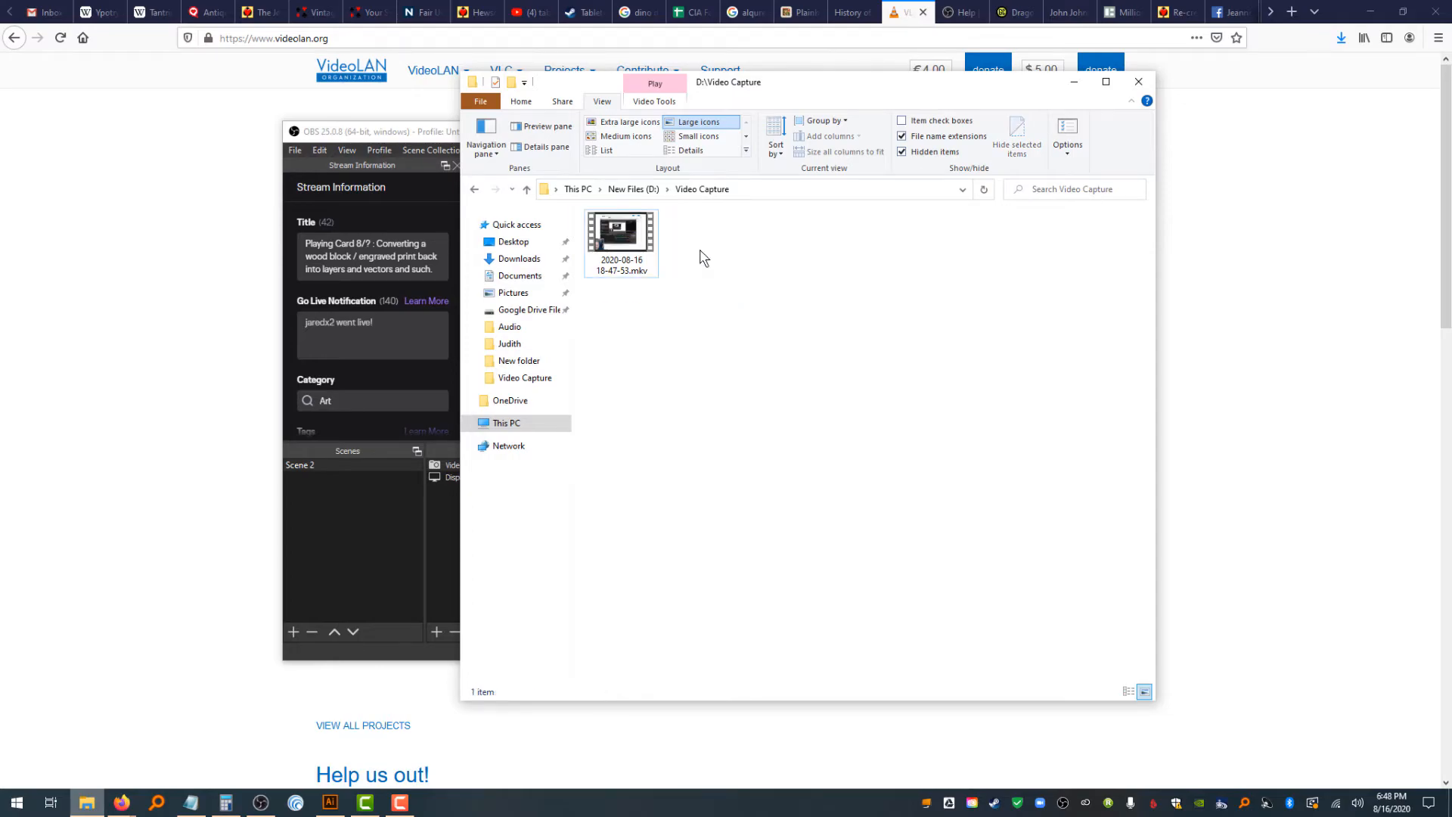
Enlarge the webcam overlay in the preview and shrink it back to the lower-left corner
click(431, 136)
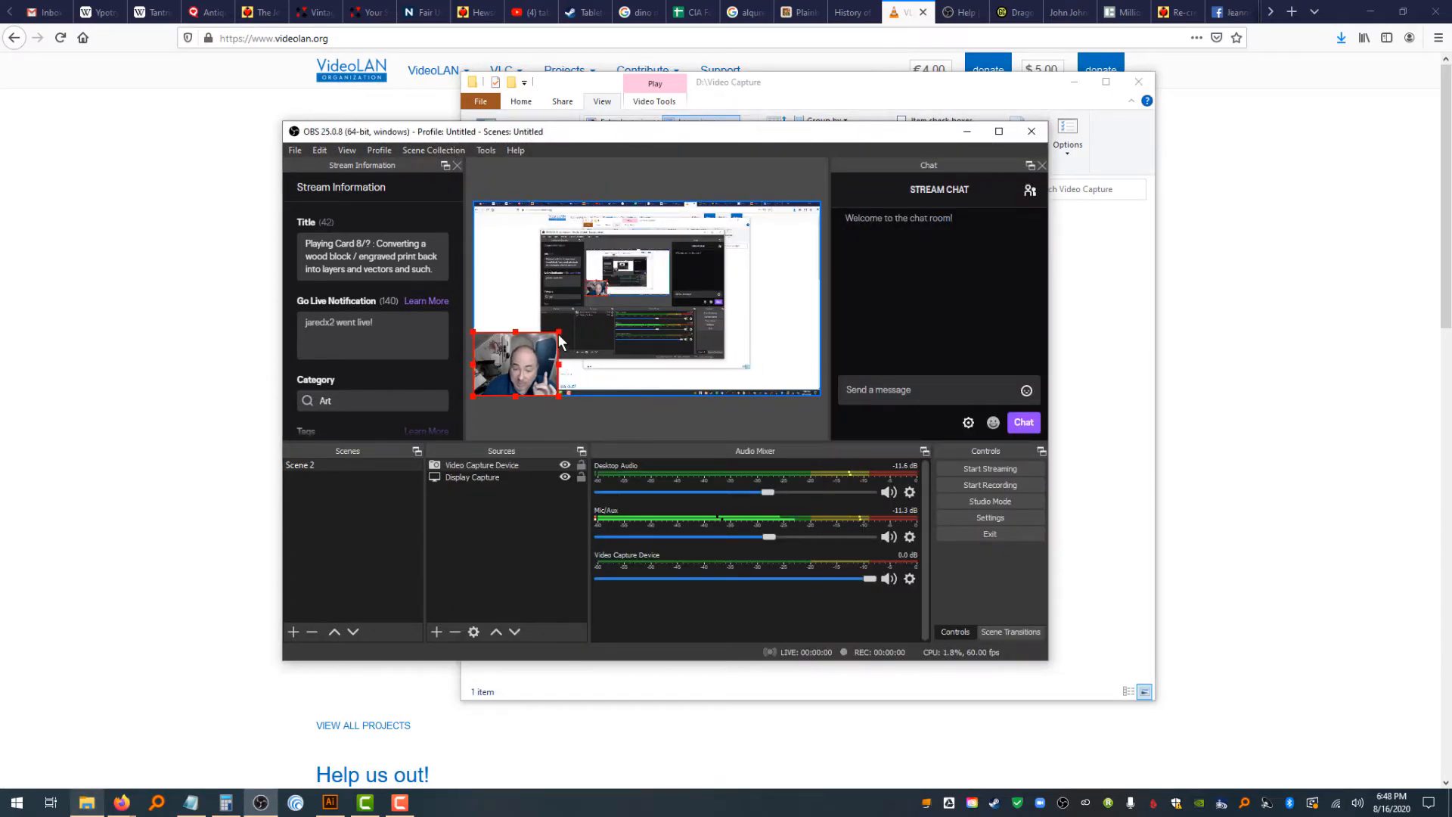
drag(559, 334, 706, 265)
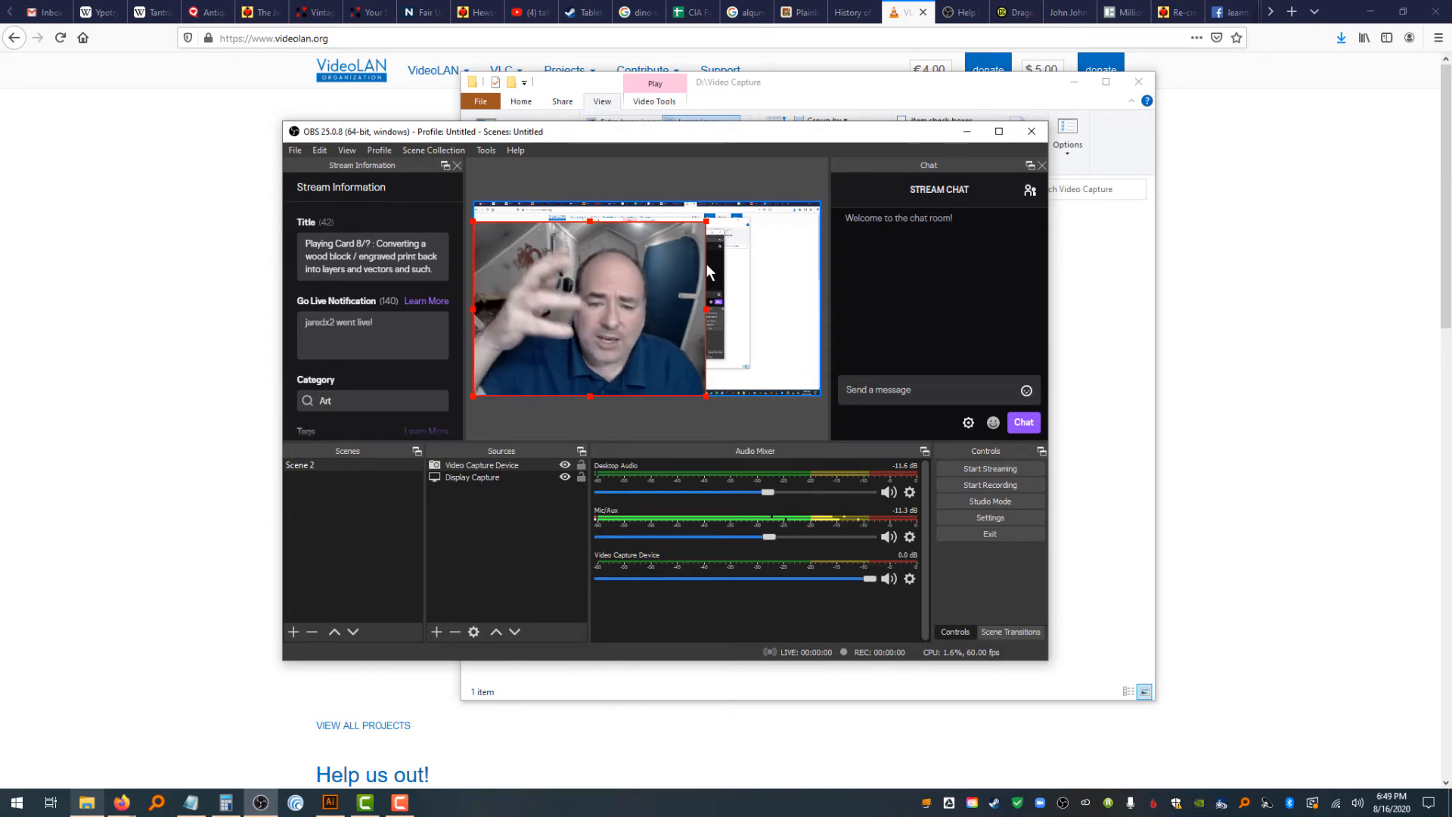
drag(706, 222, 605, 314)
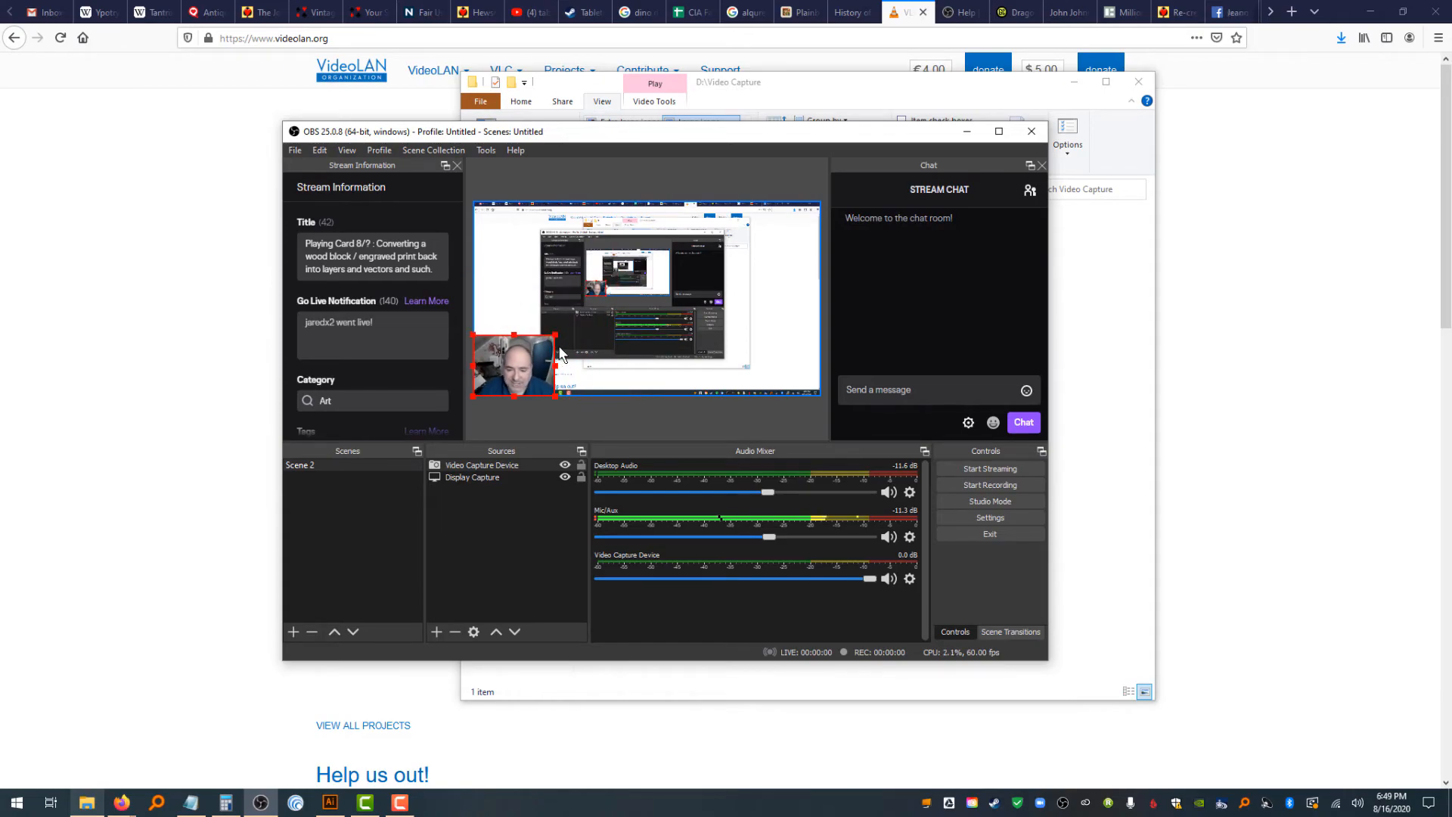
Open the Remux Recordings dialog in OBS and clear its finished items
click(1116, 427)
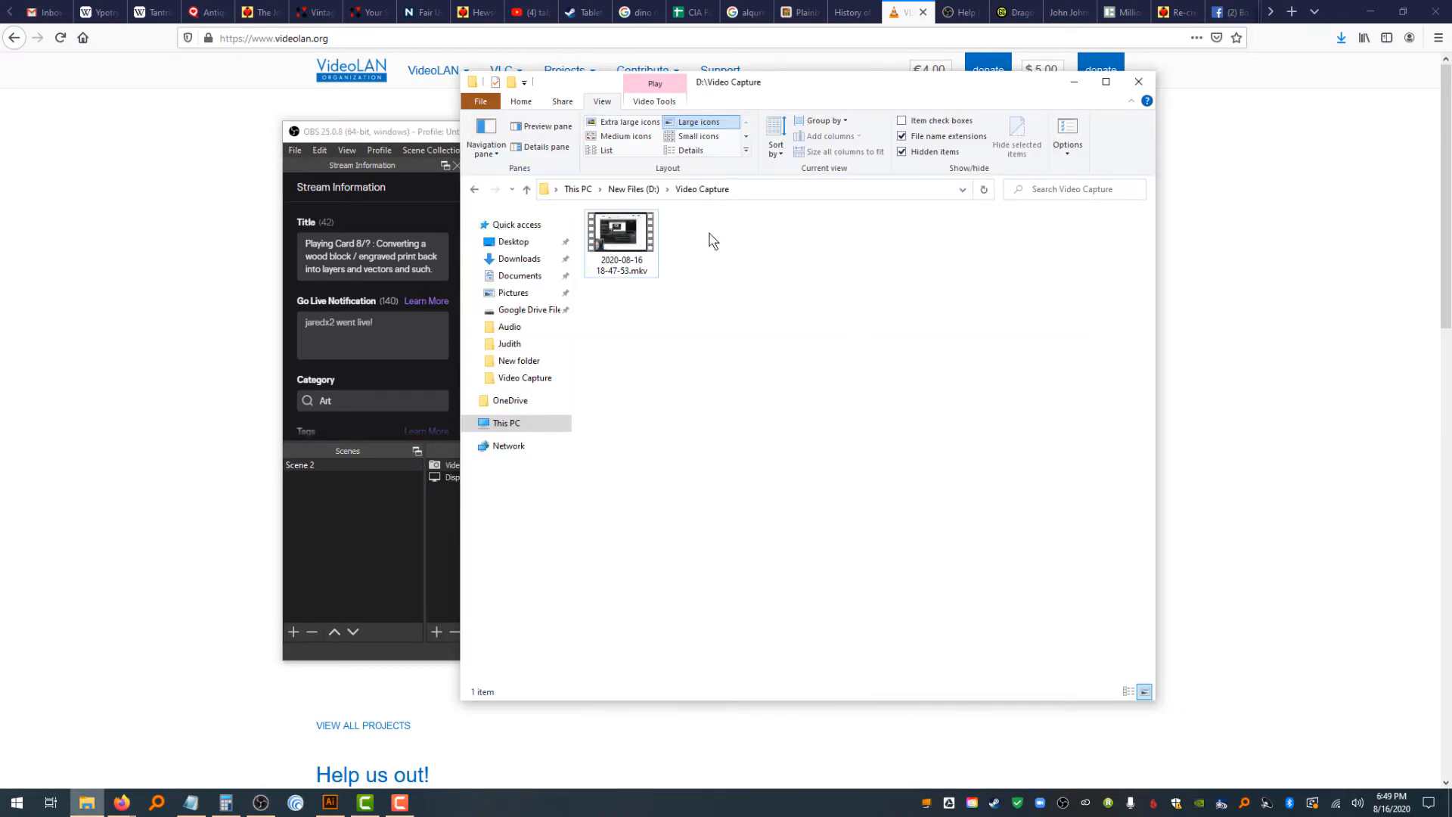
click(443, 133)
click(294, 149)
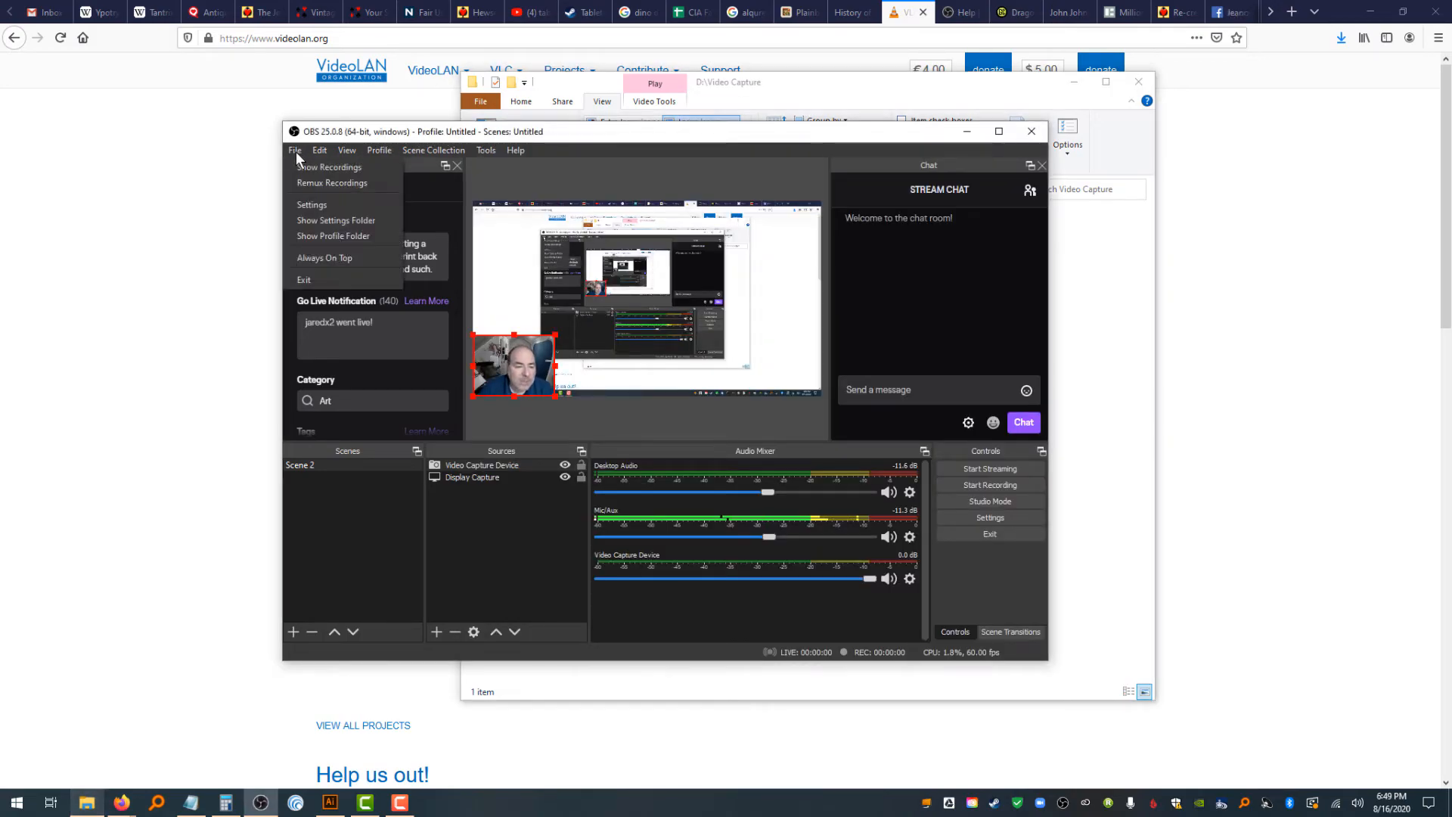
click(311, 182)
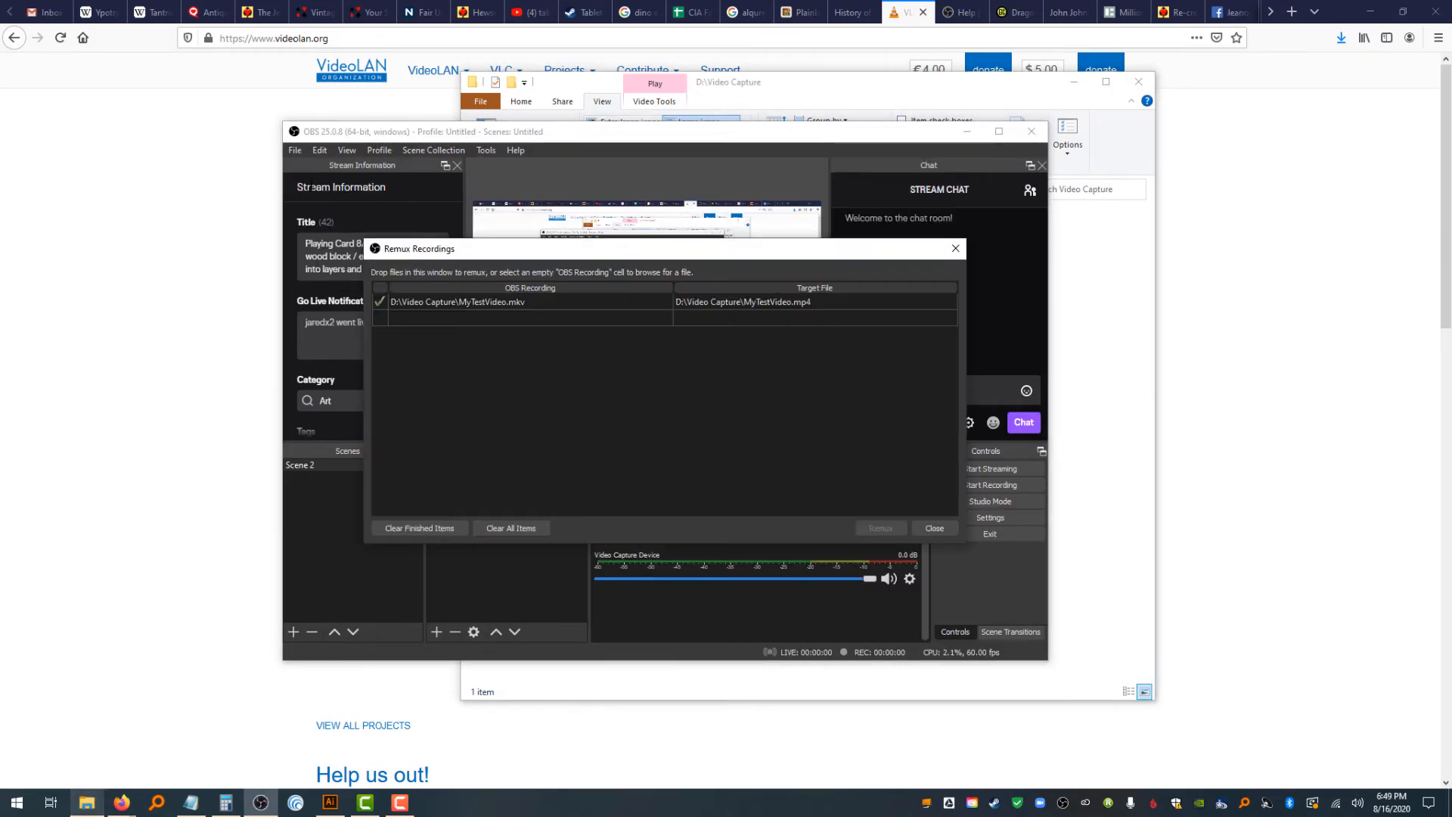
click(460, 528)
click(661, 302)
click(529, 385)
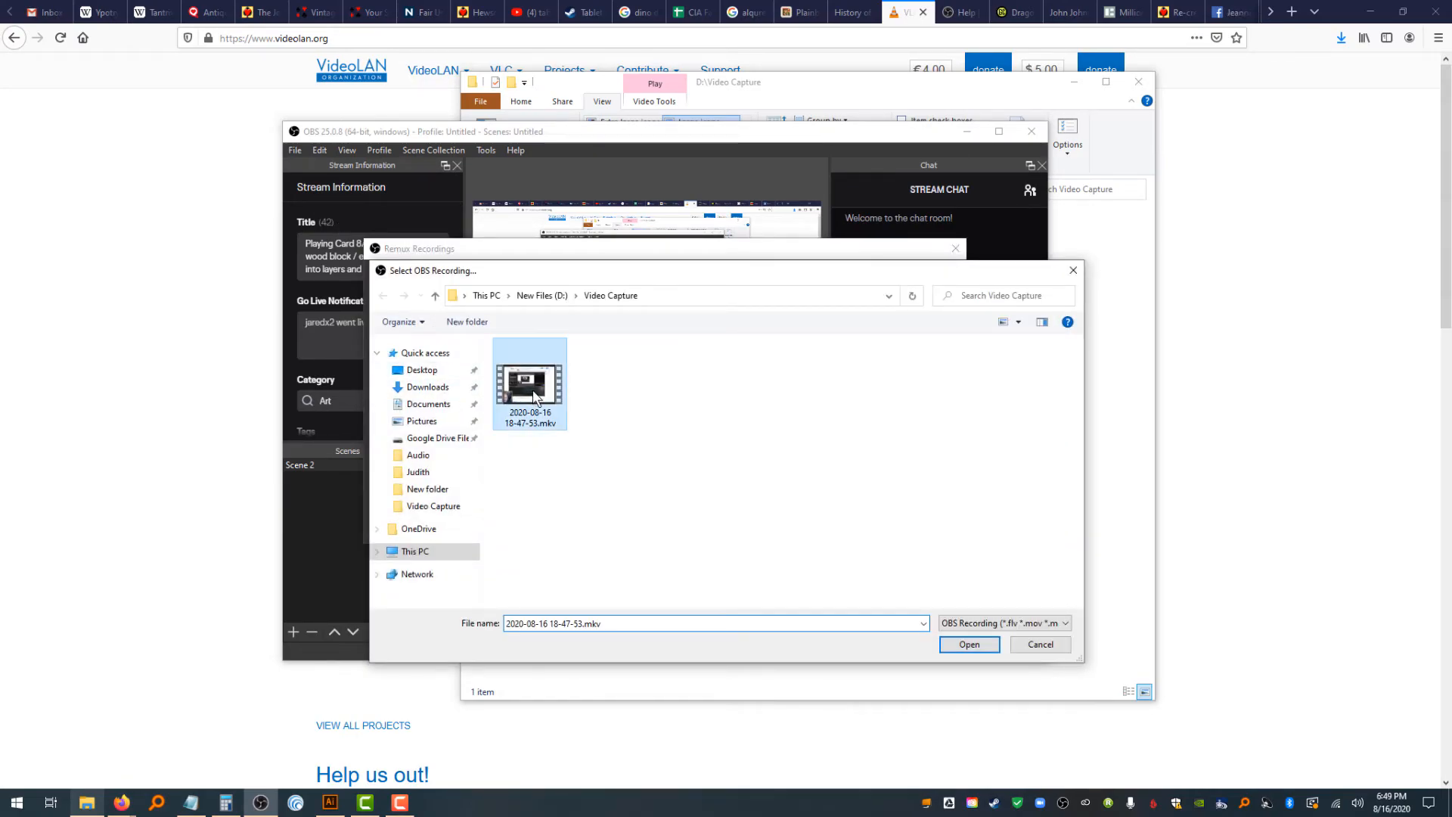
click(969, 644)
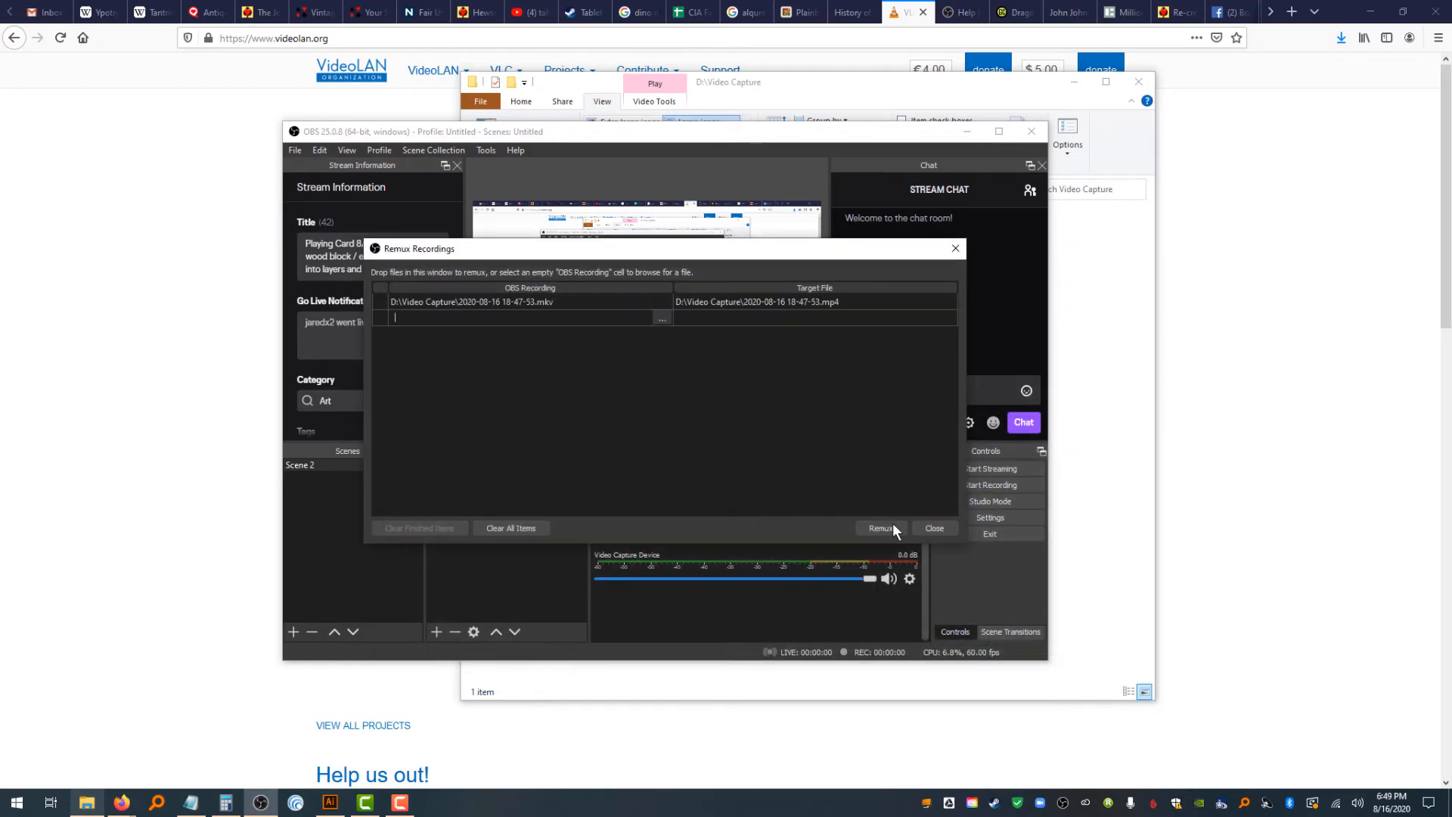
click(893, 528)
click(702, 418)
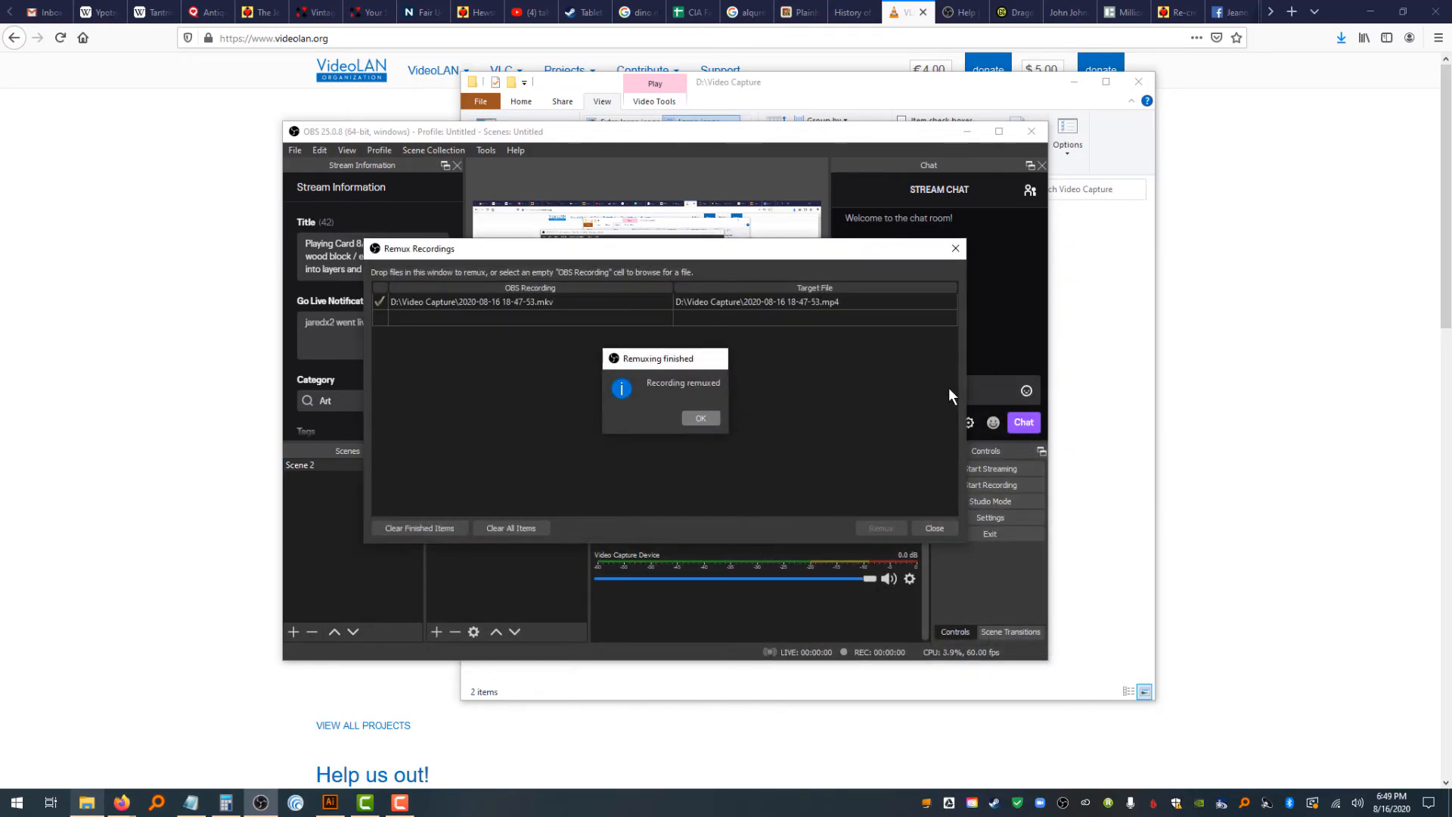
Open the remuxed MP4 recording in VLC media player to check it, then close the player
click(1089, 354)
double_click(707, 241)
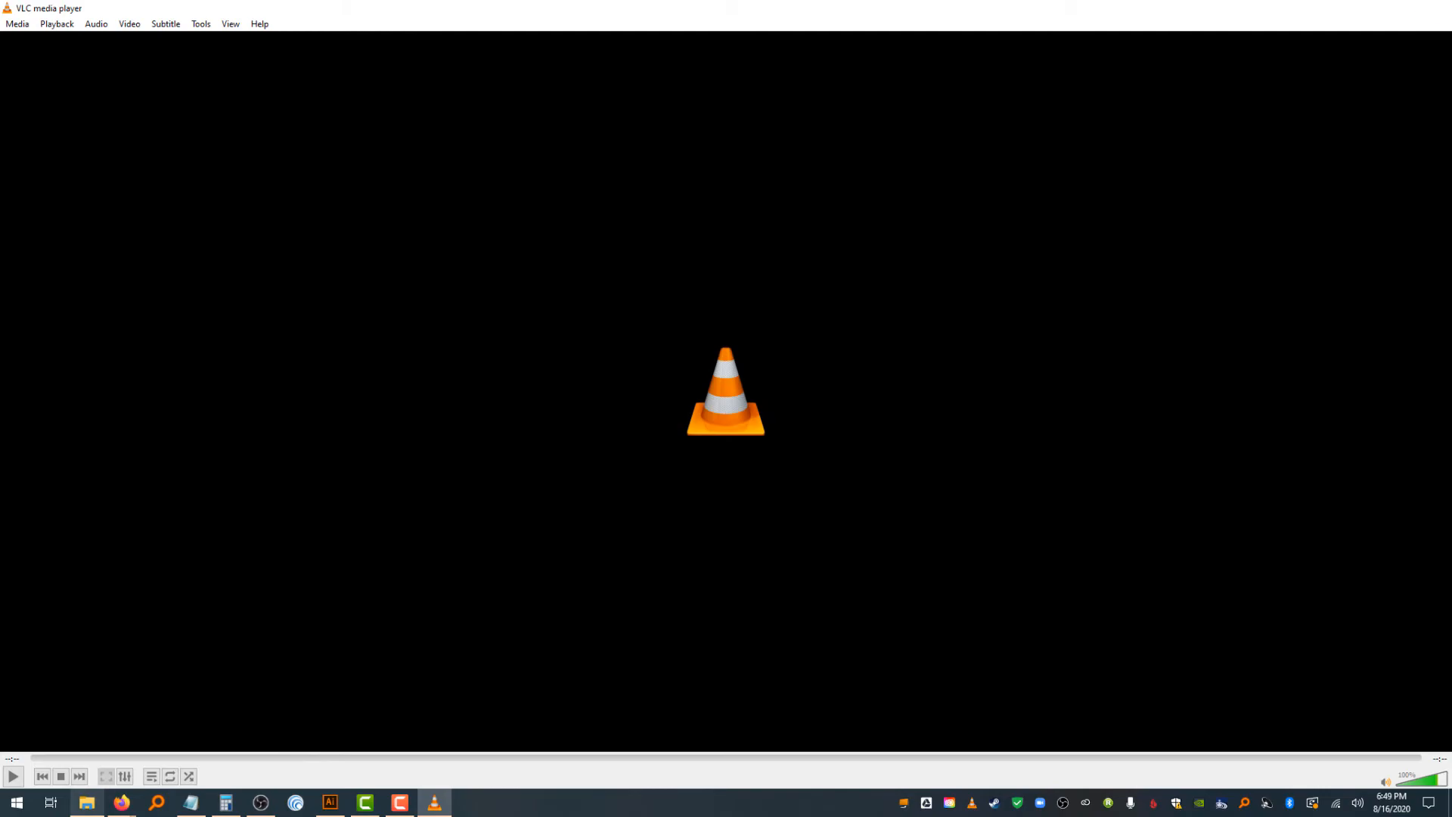
click(1434, 8)
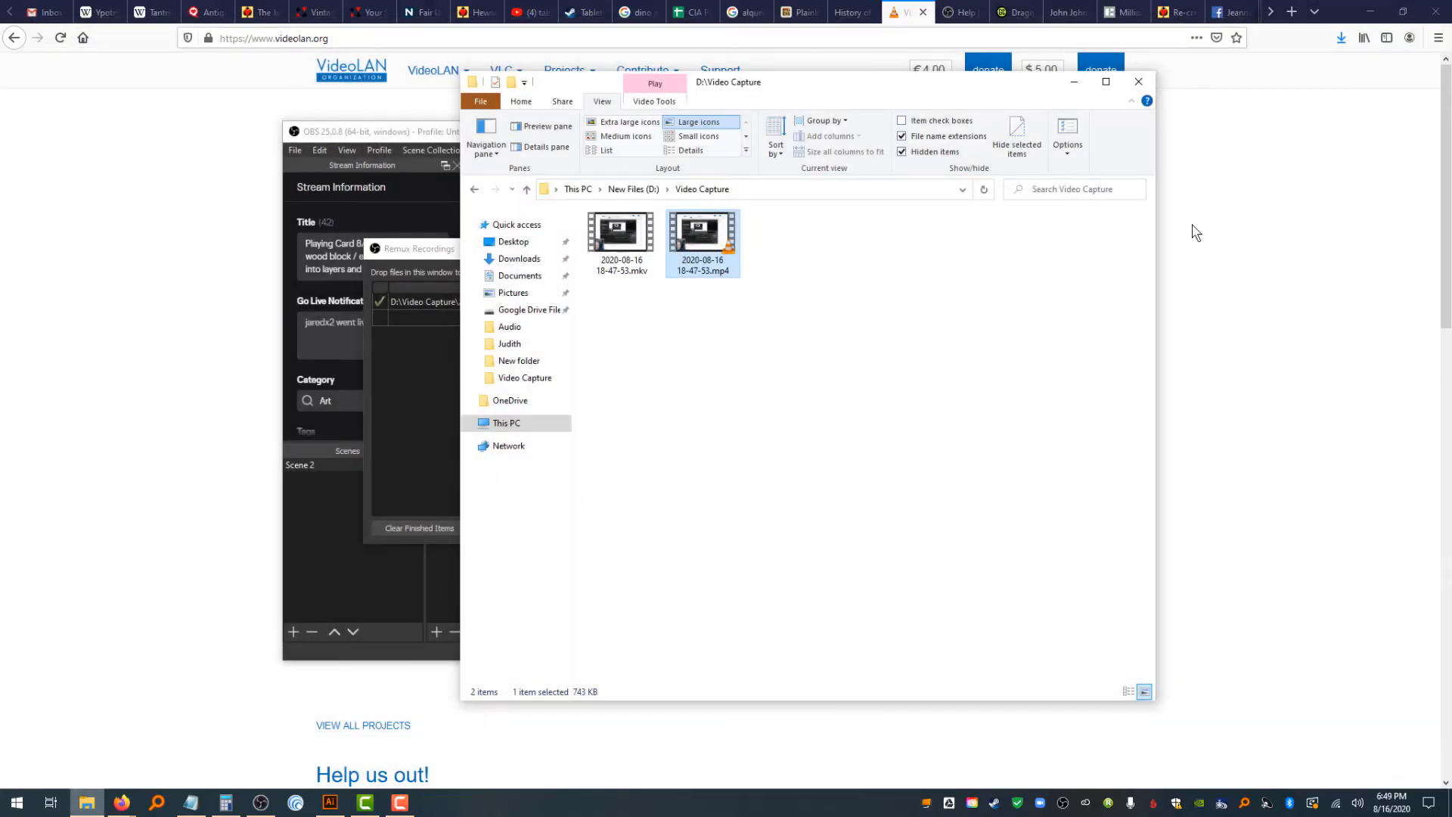
Close the Remux Recordings dialog and enlarge the webcam overlay to fill most of the preview
click(396, 424)
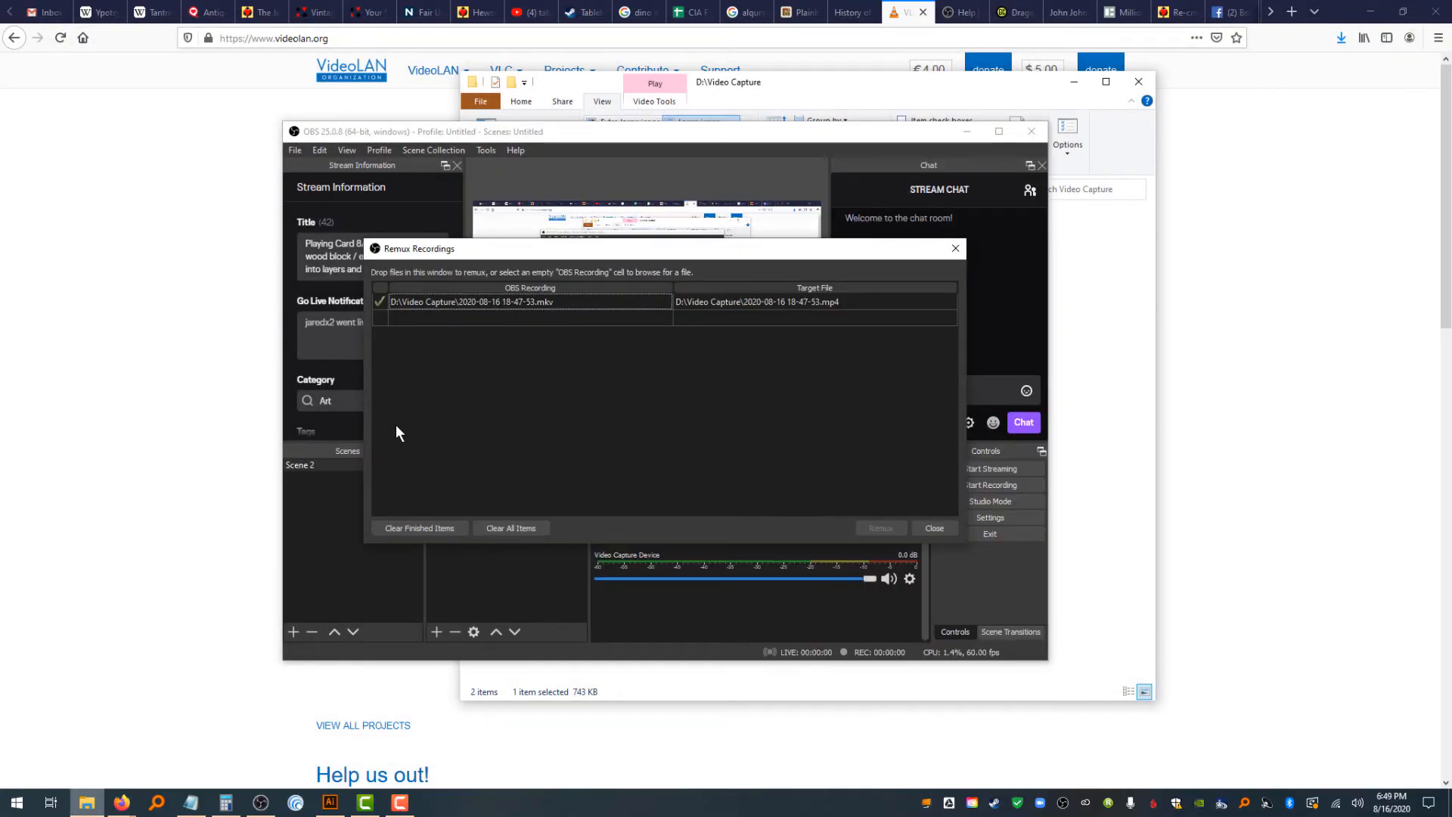
click(958, 248)
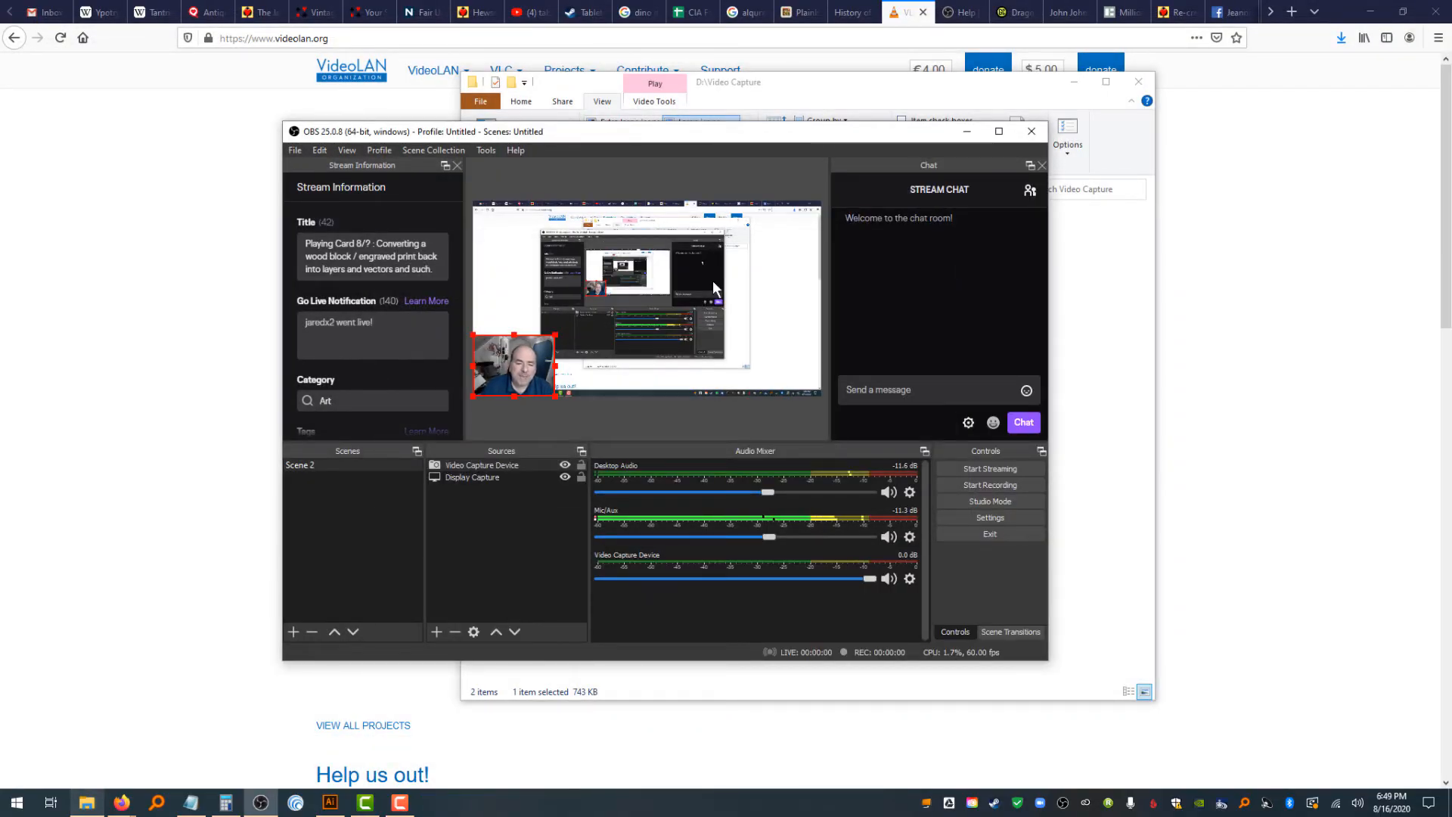
drag(555, 332, 703, 247)
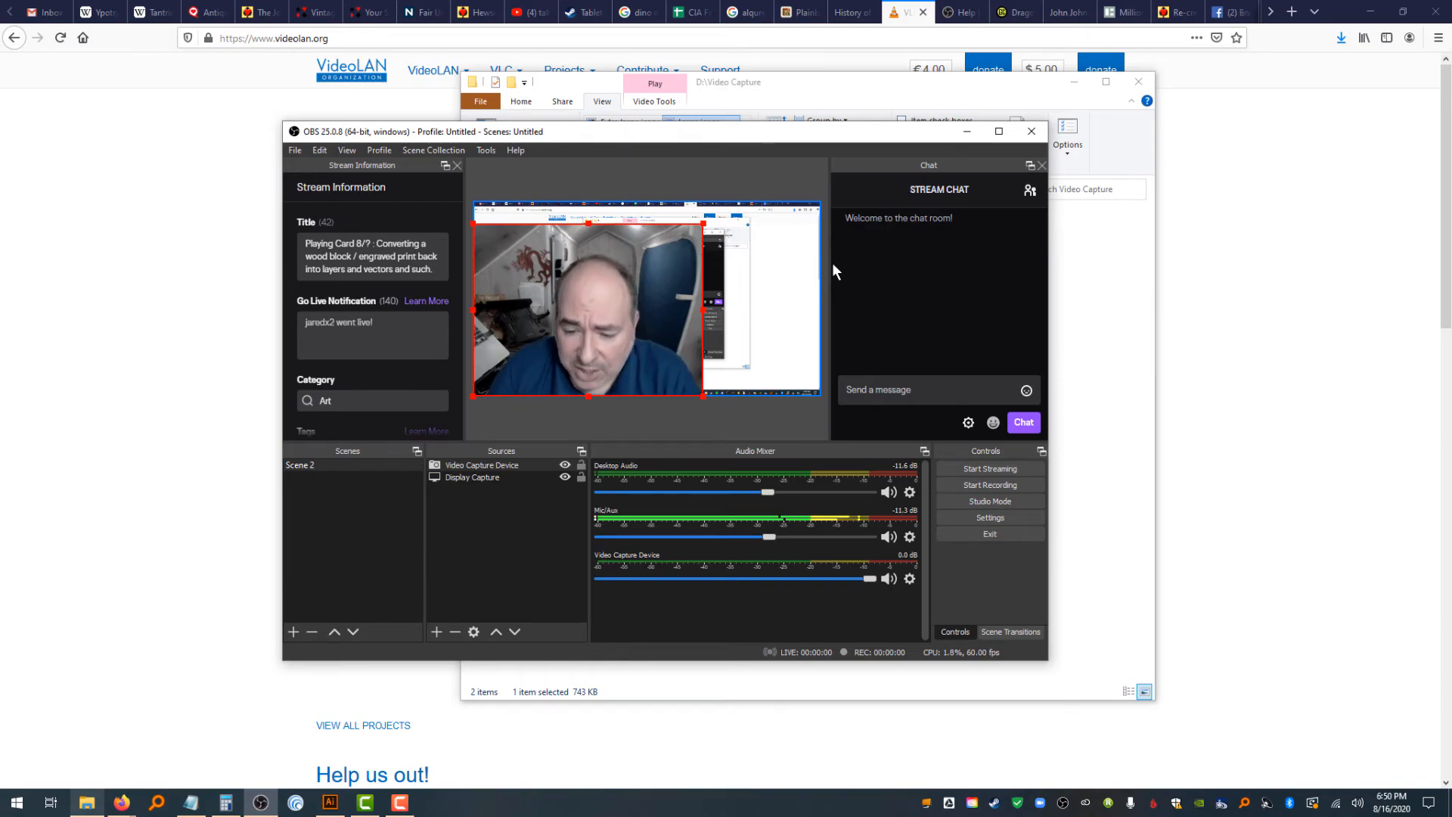
Lower the Mic/Aux volume in the audio mixer to about -19 dB
drag(764, 539, 728, 537)
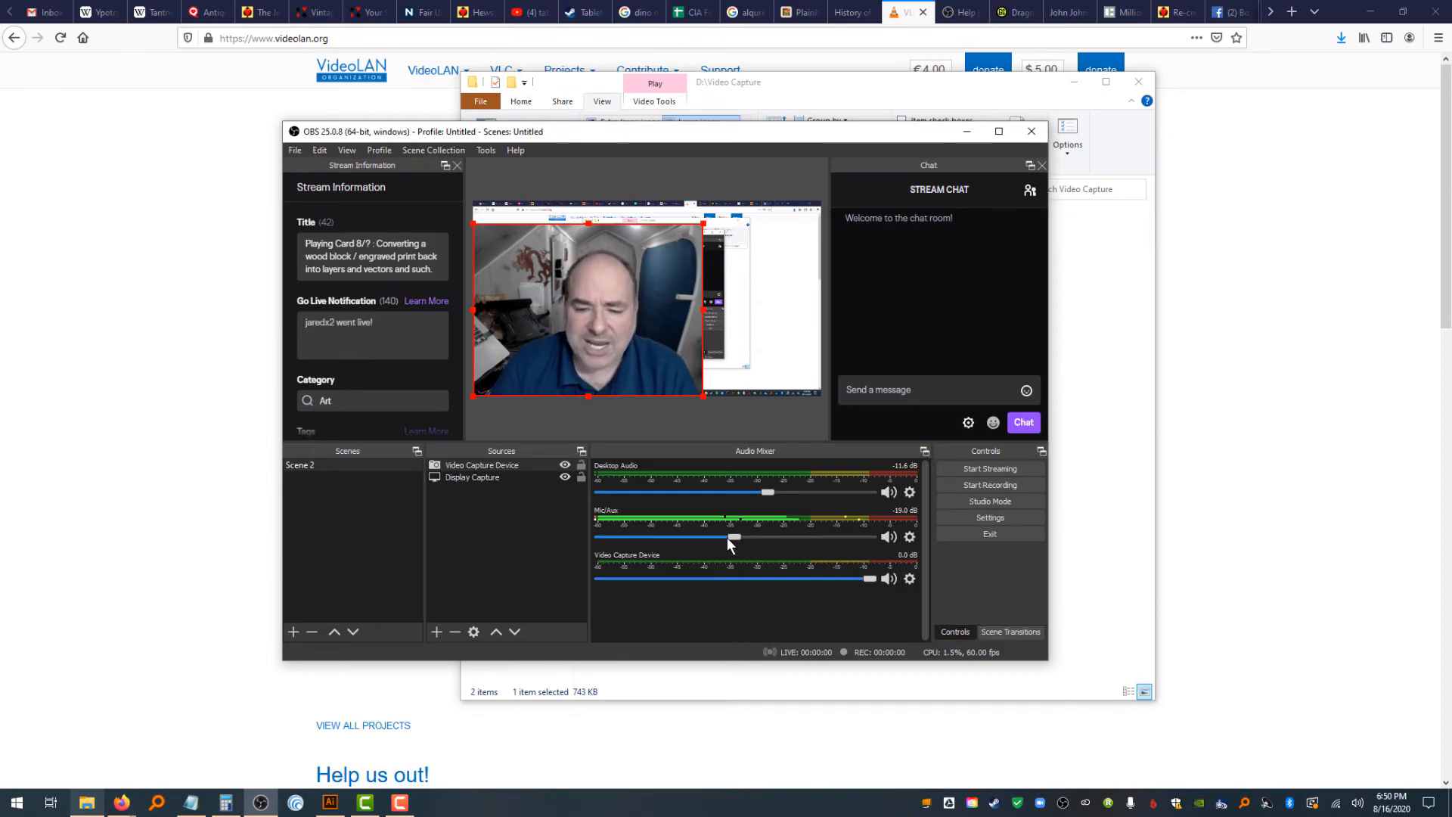